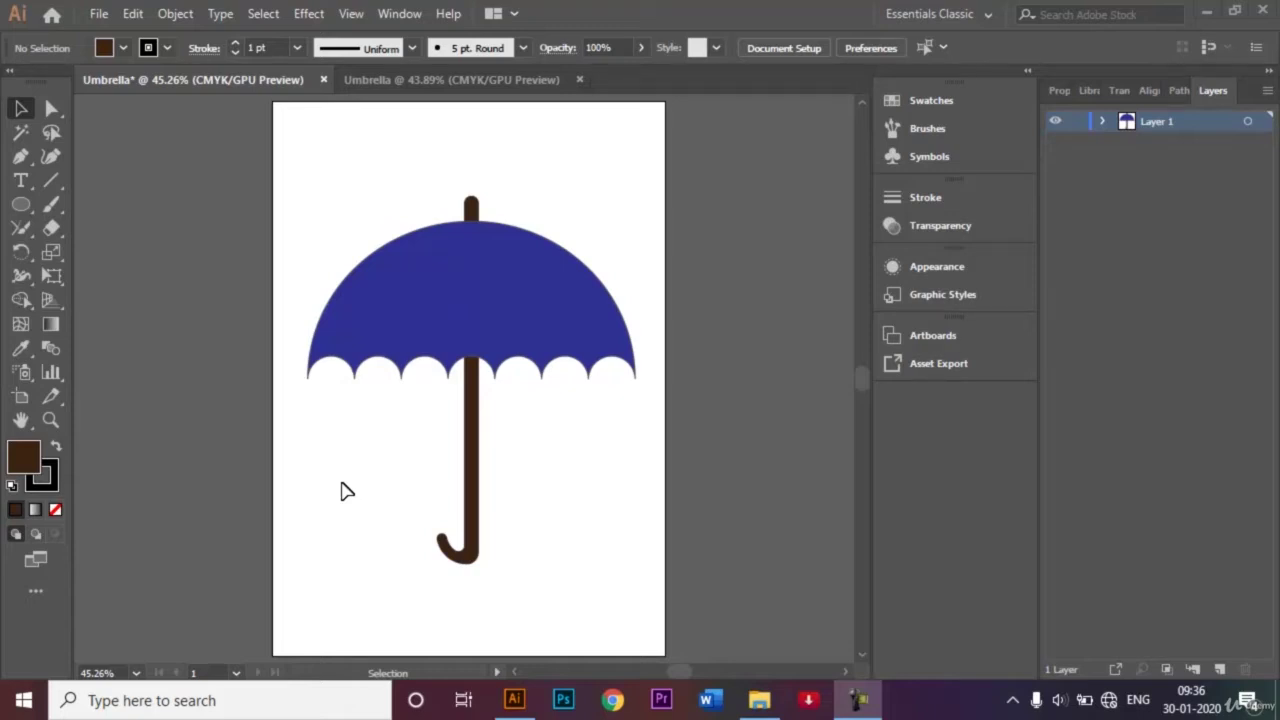
Step: Switch to the blank Umbrella document, apply the Essentials Classic workspace, and glance back at the finished umbrella for reference
click(450, 82)
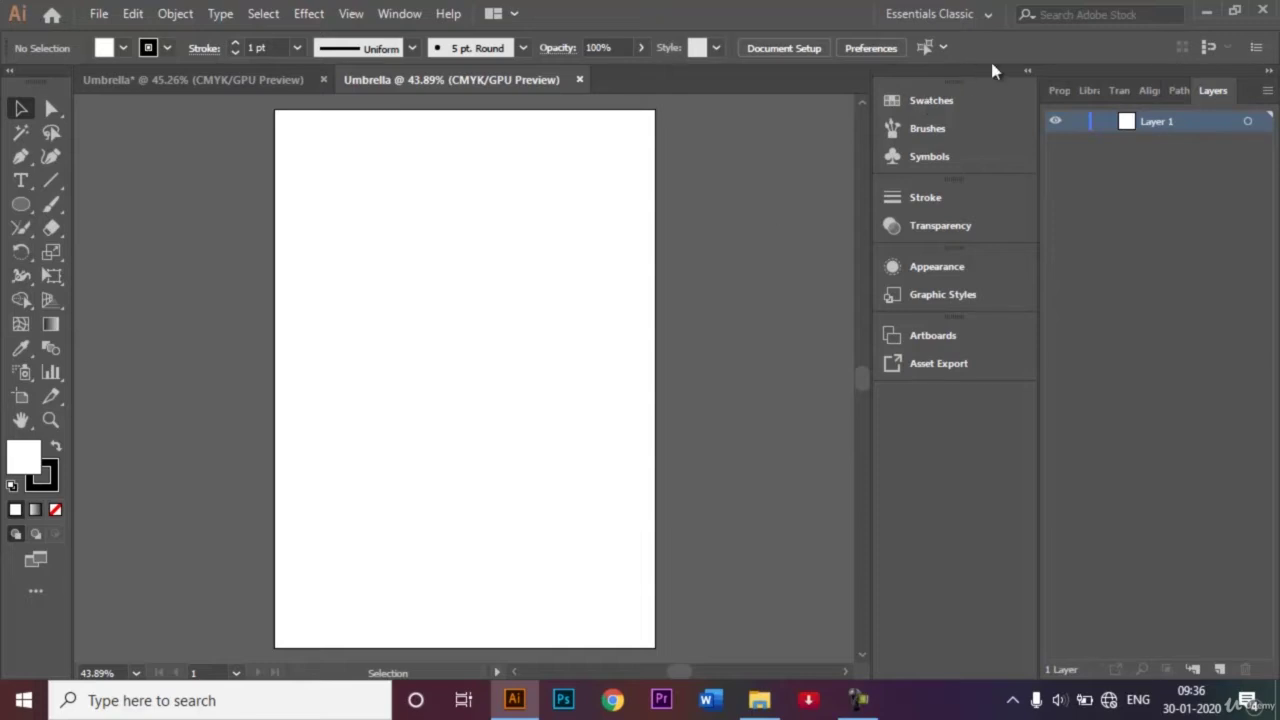
click(985, 16)
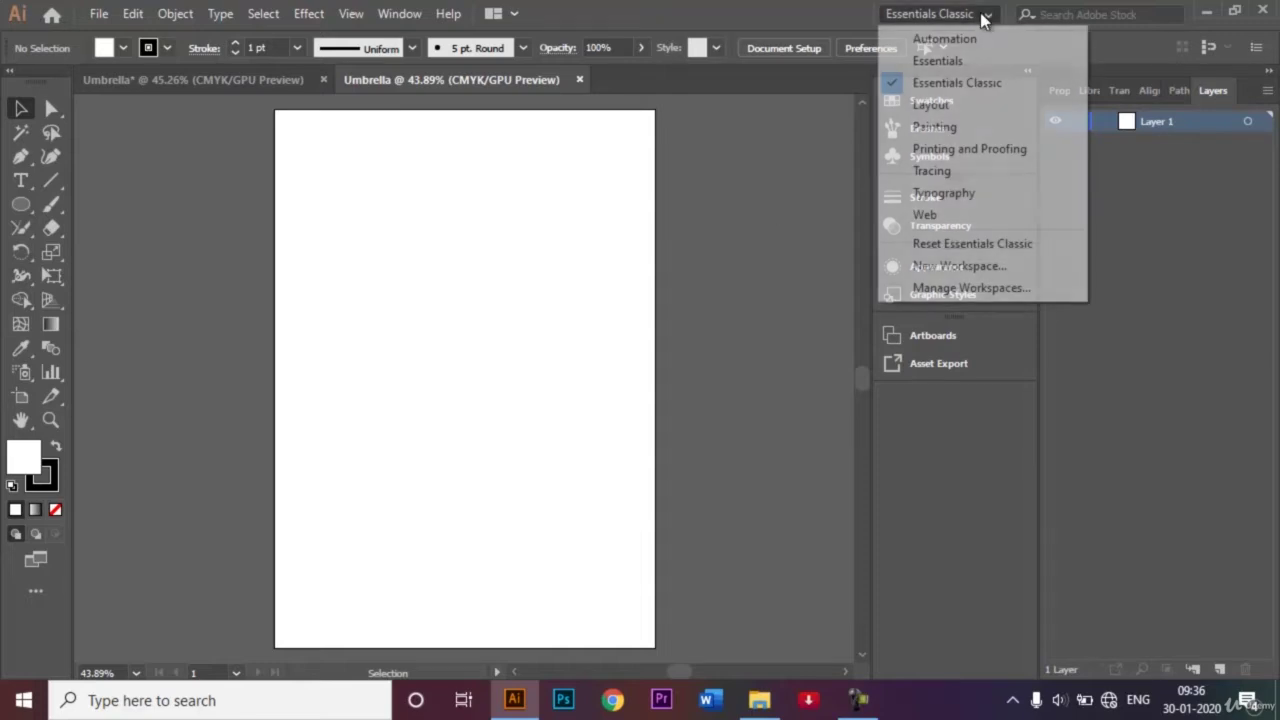
click(988, 88)
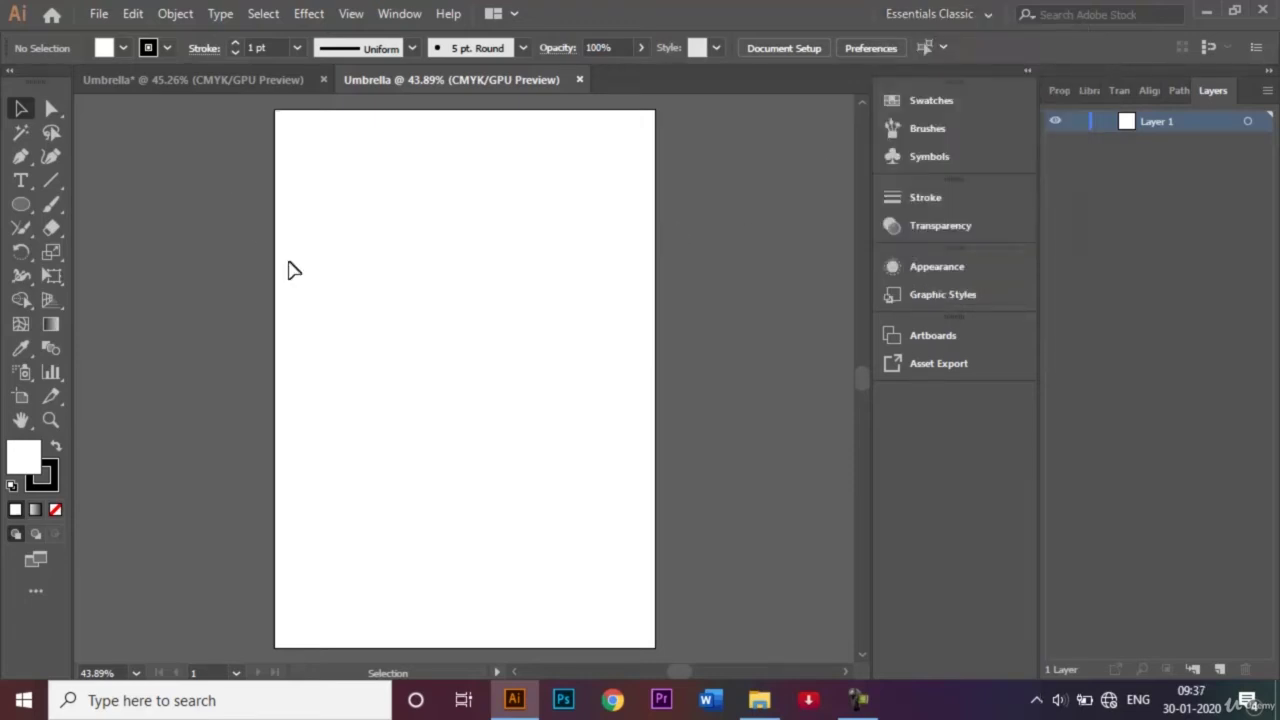
click(232, 87)
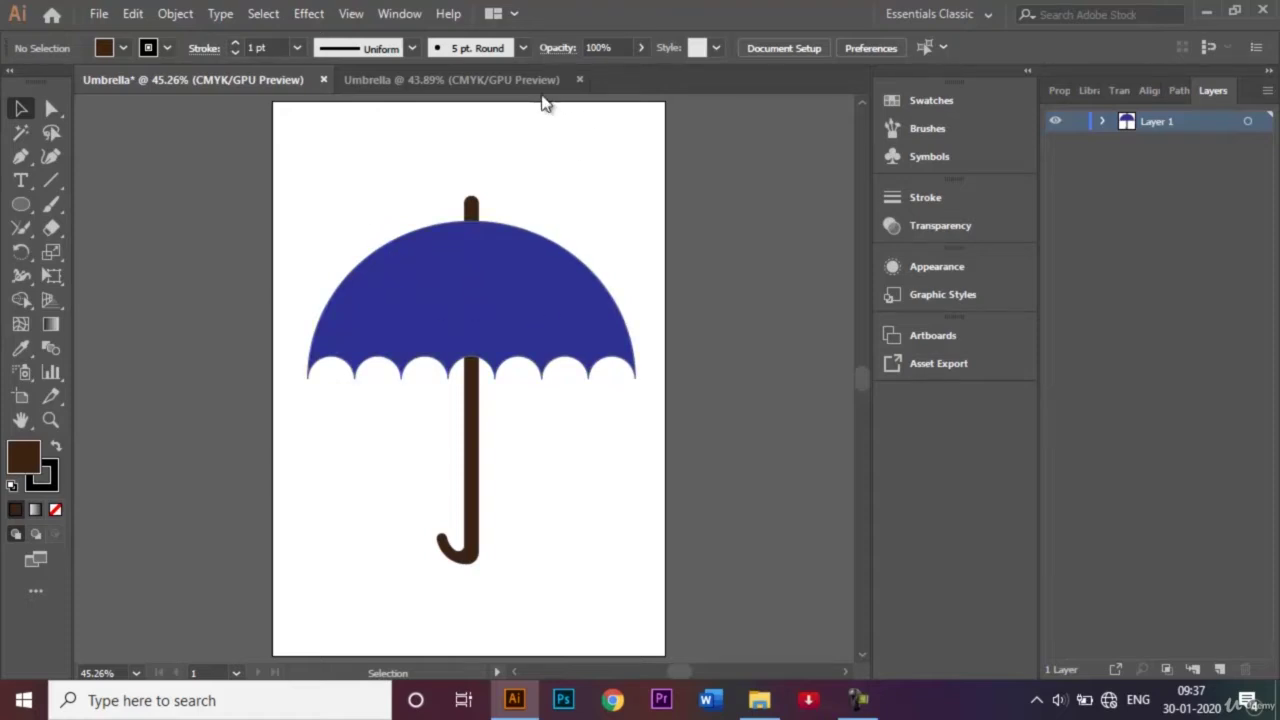
click(488, 84)
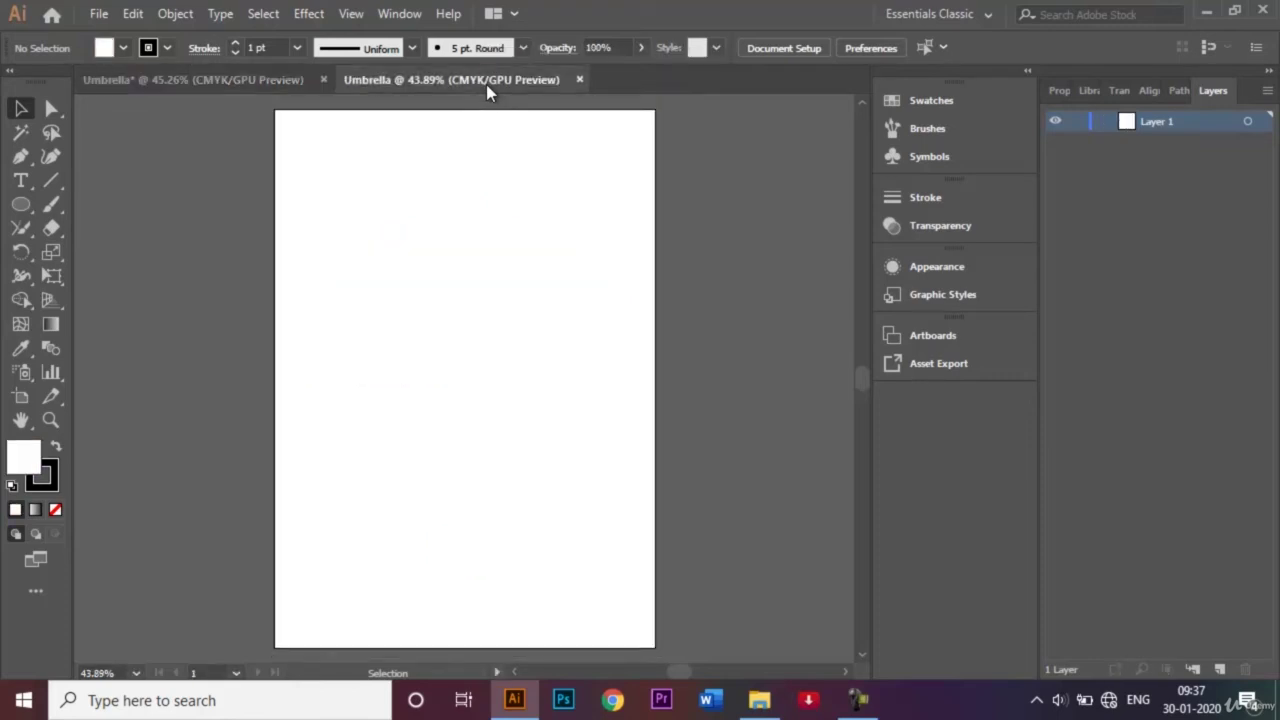
Step: Activate the Ellipse tool and set the fill to none, keeping the black stroke
click(22, 207)
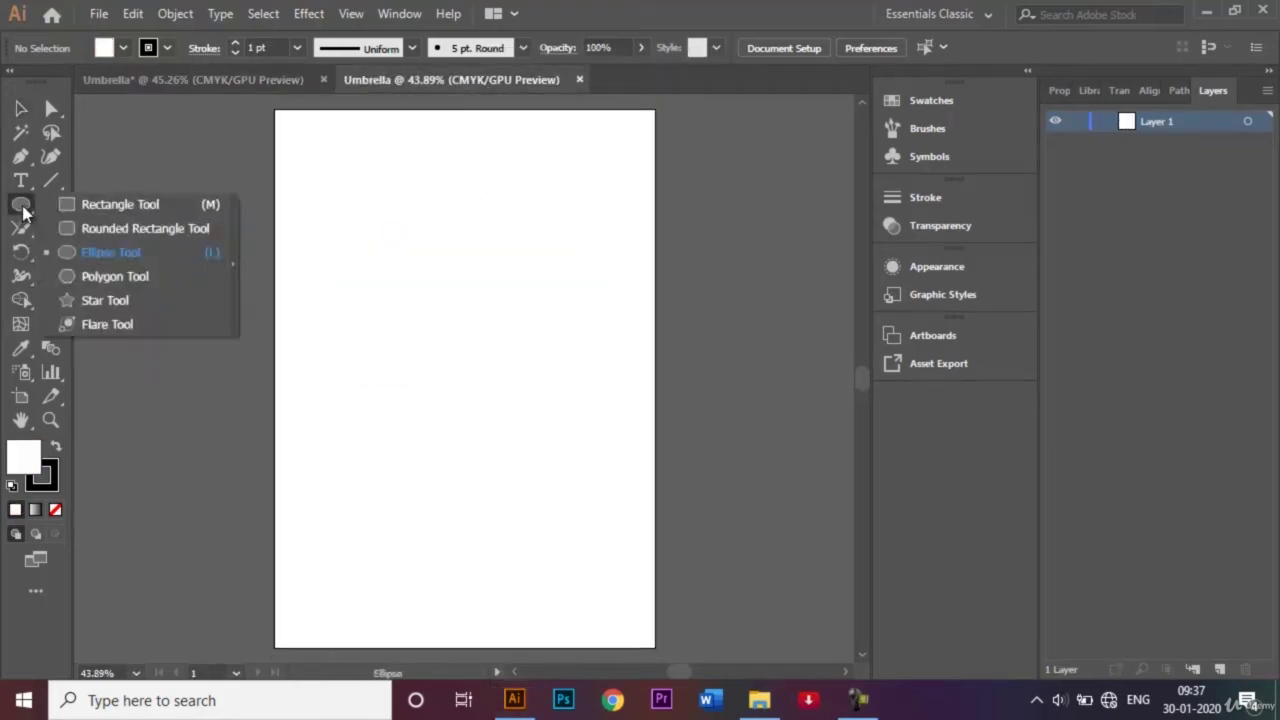
click(112, 260)
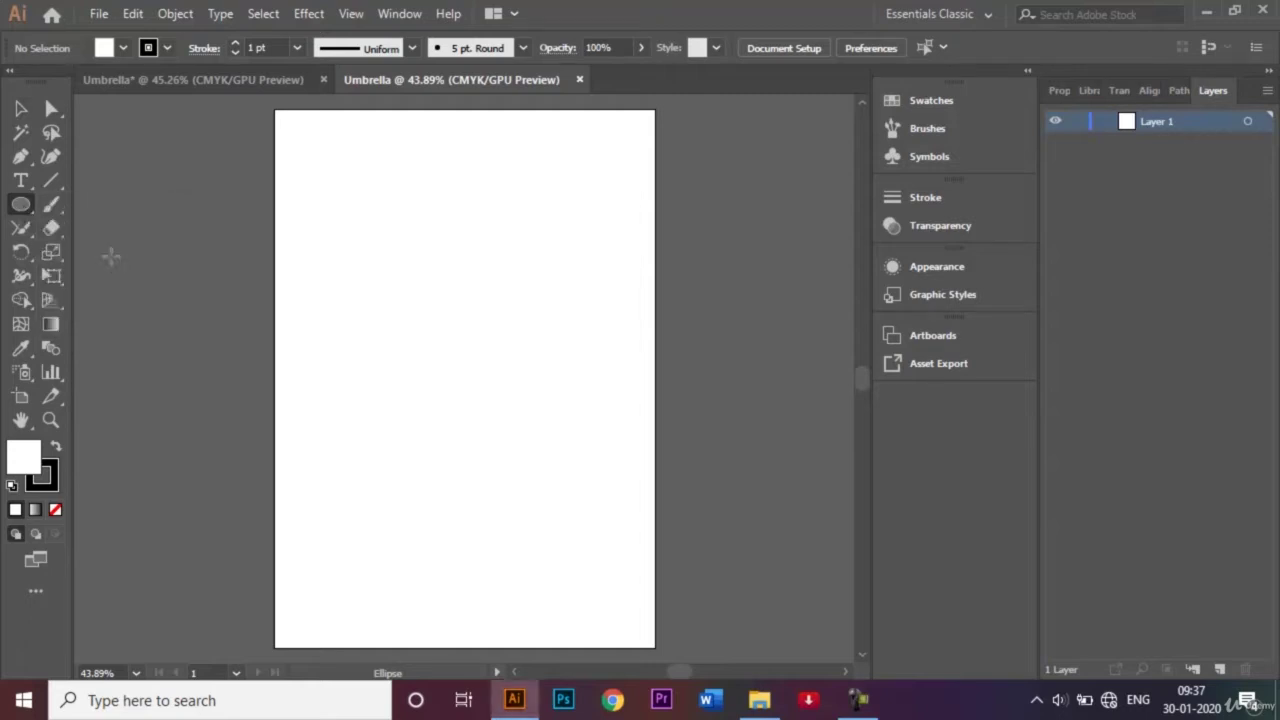
click(55, 510)
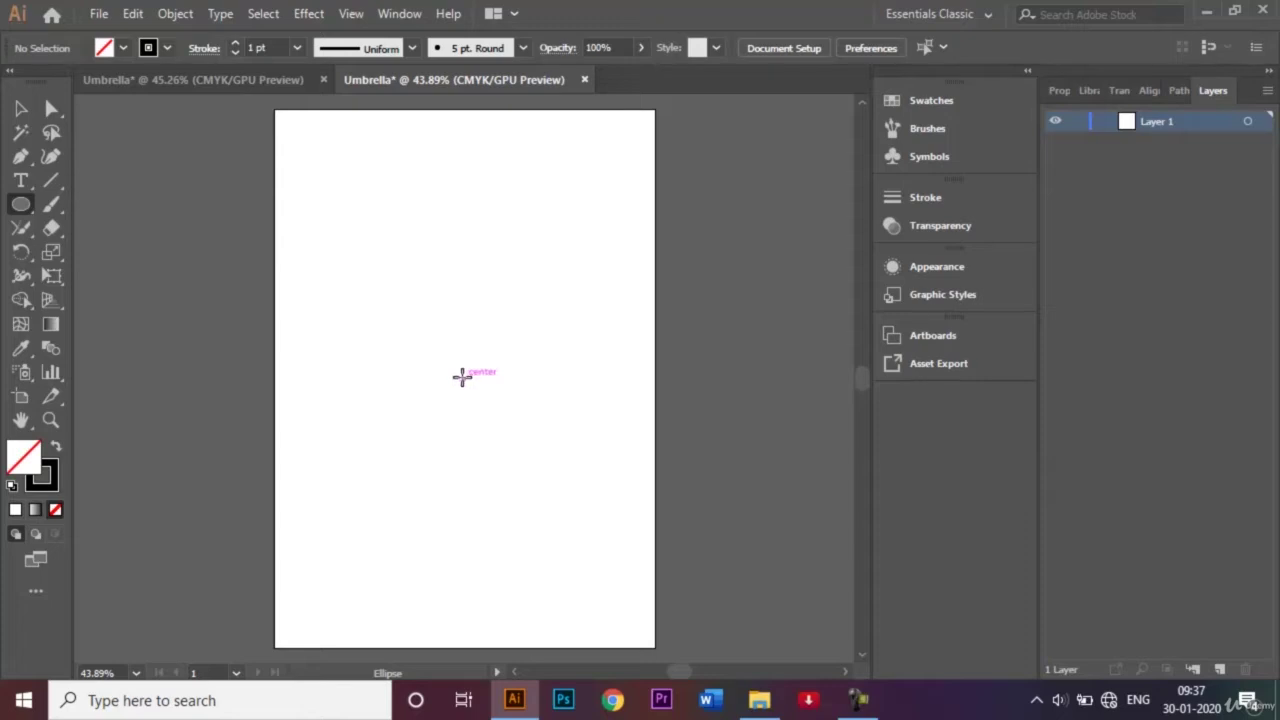
click(455, 302)
click(700, 391)
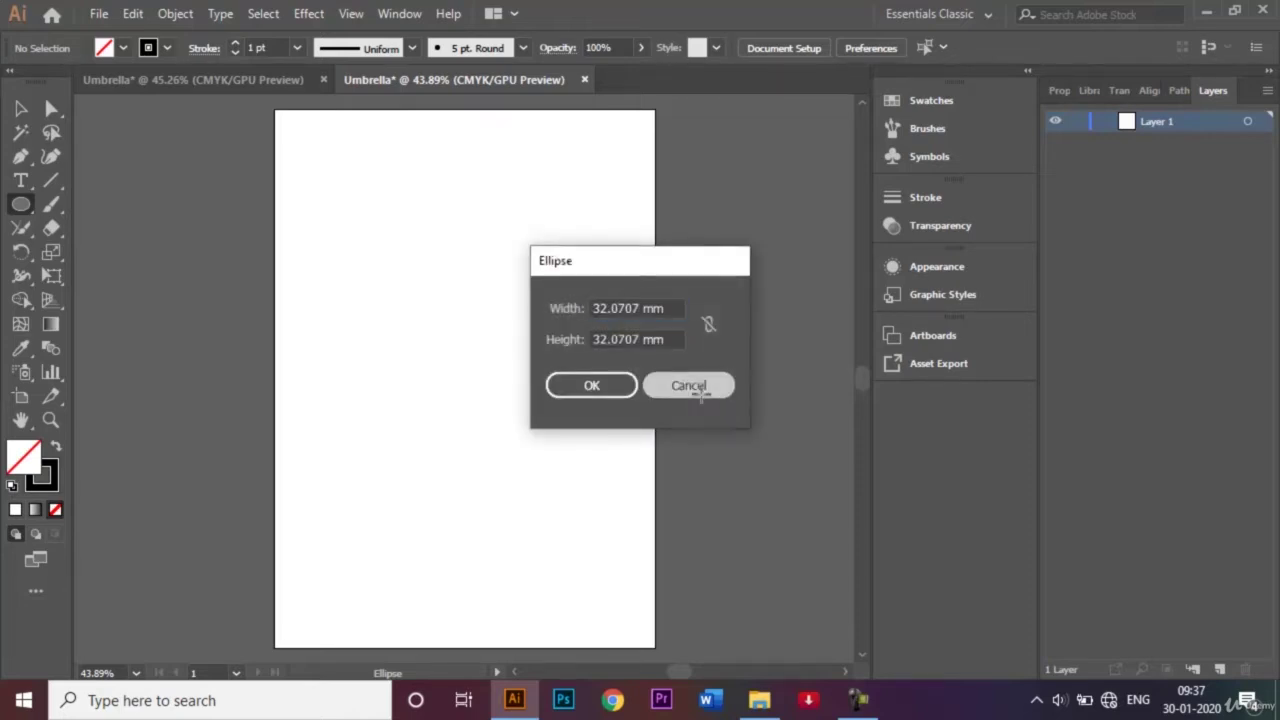
click(463, 305)
click(697, 386)
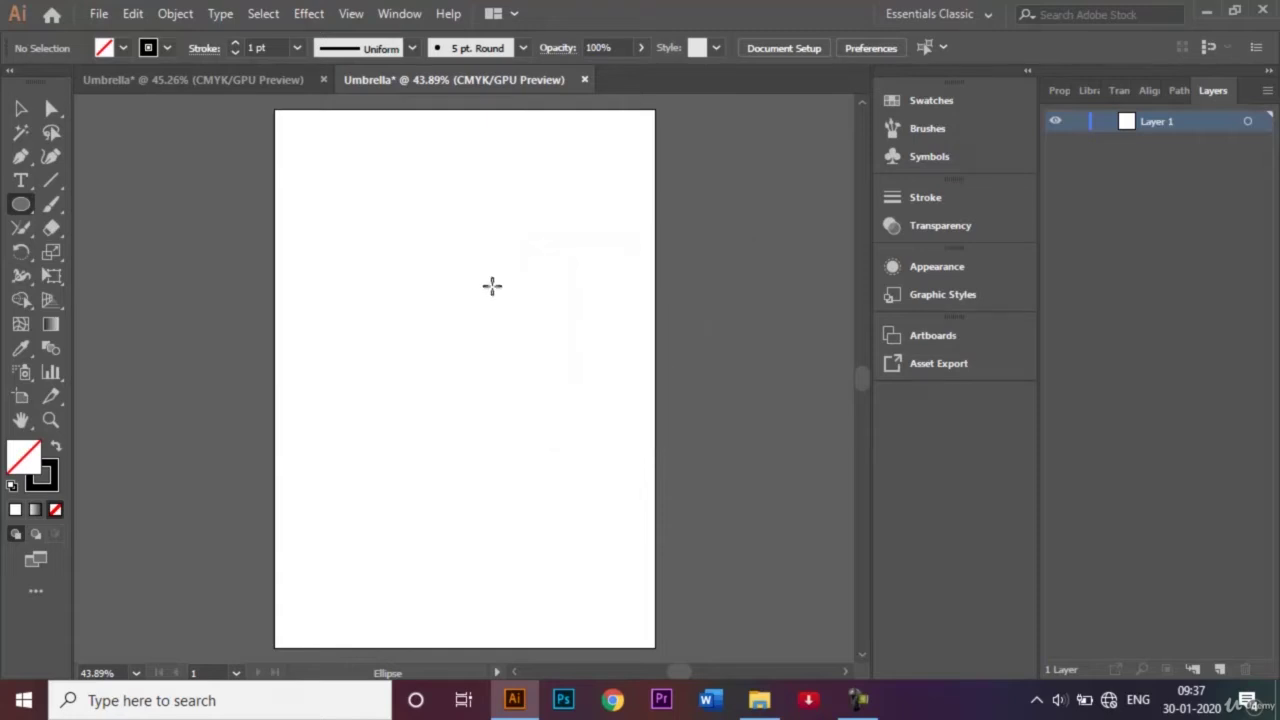
click(457, 280)
drag(457, 280, 575, 386)
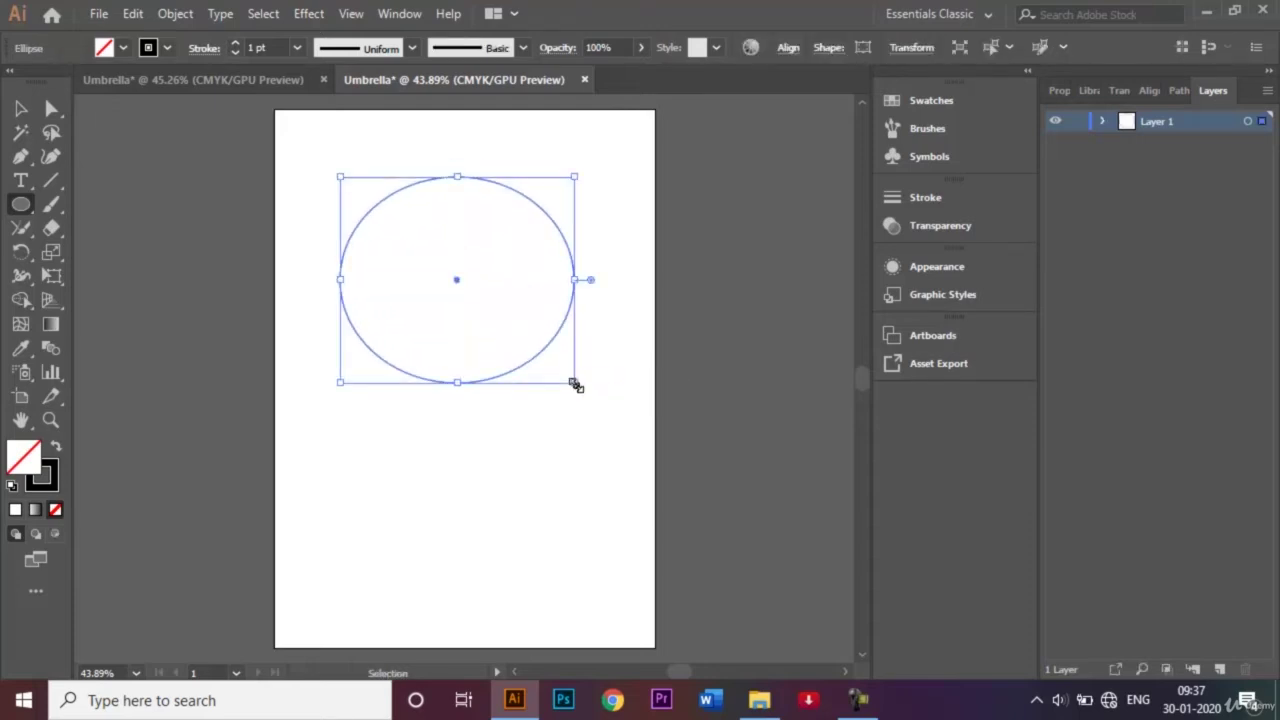
key(ctrl+z)
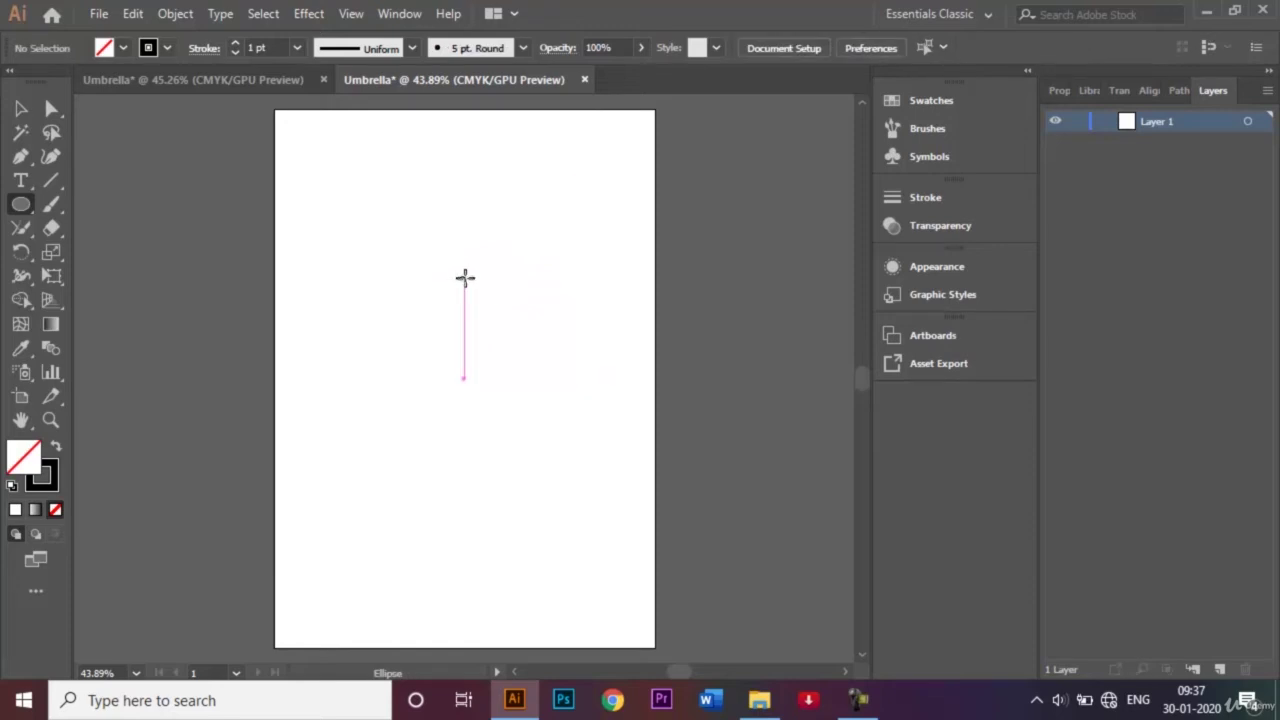
Step: Draw an unfilled circle about 130 mm in diameter, centred horizontally in the upper half of the artboard
drag(463, 277, 582, 393)
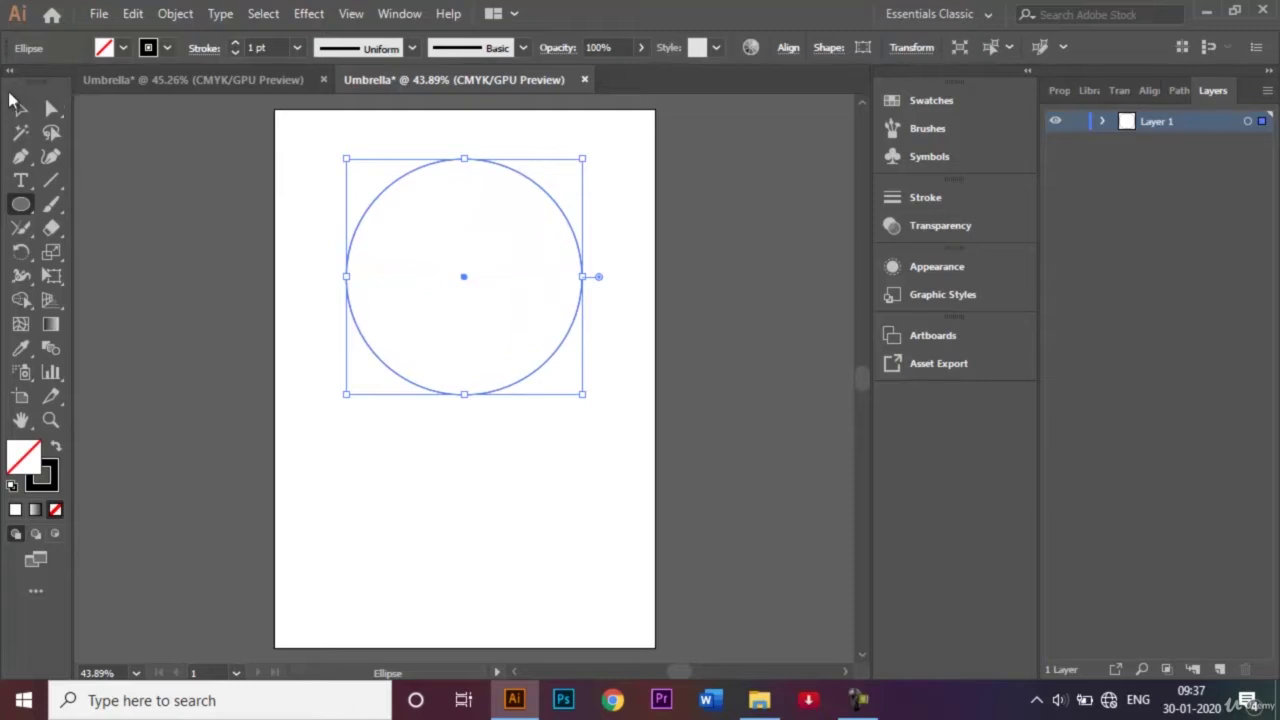
click(20, 107)
click(296, 441)
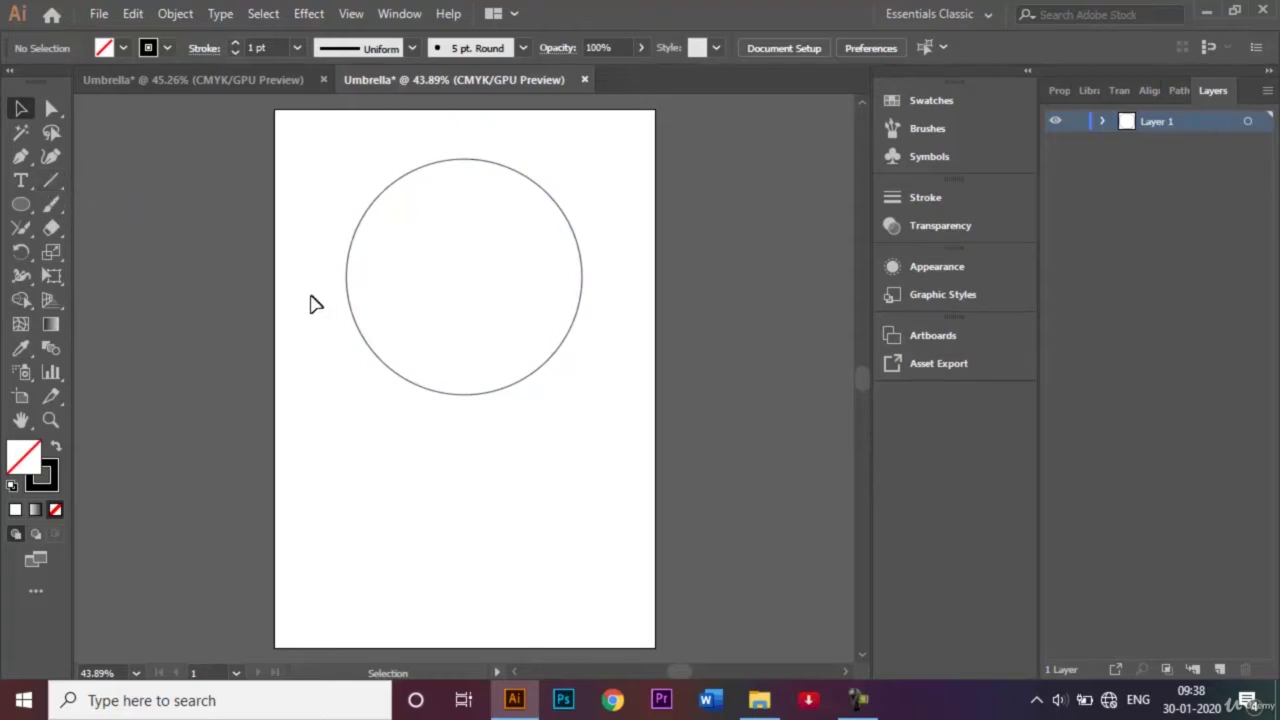
Step: Draw a horizontal line extending past both sides of the circle and move it up to about the circle's centre
click(54, 185)
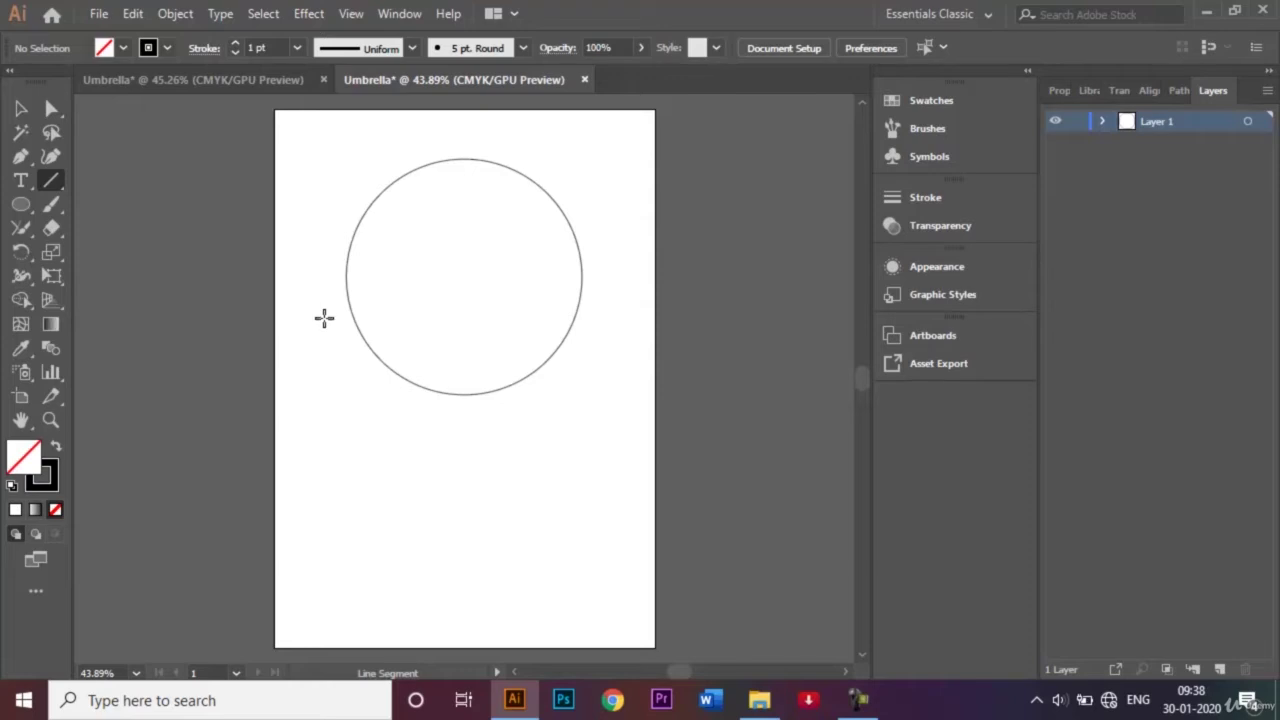
drag(324, 318, 614, 318)
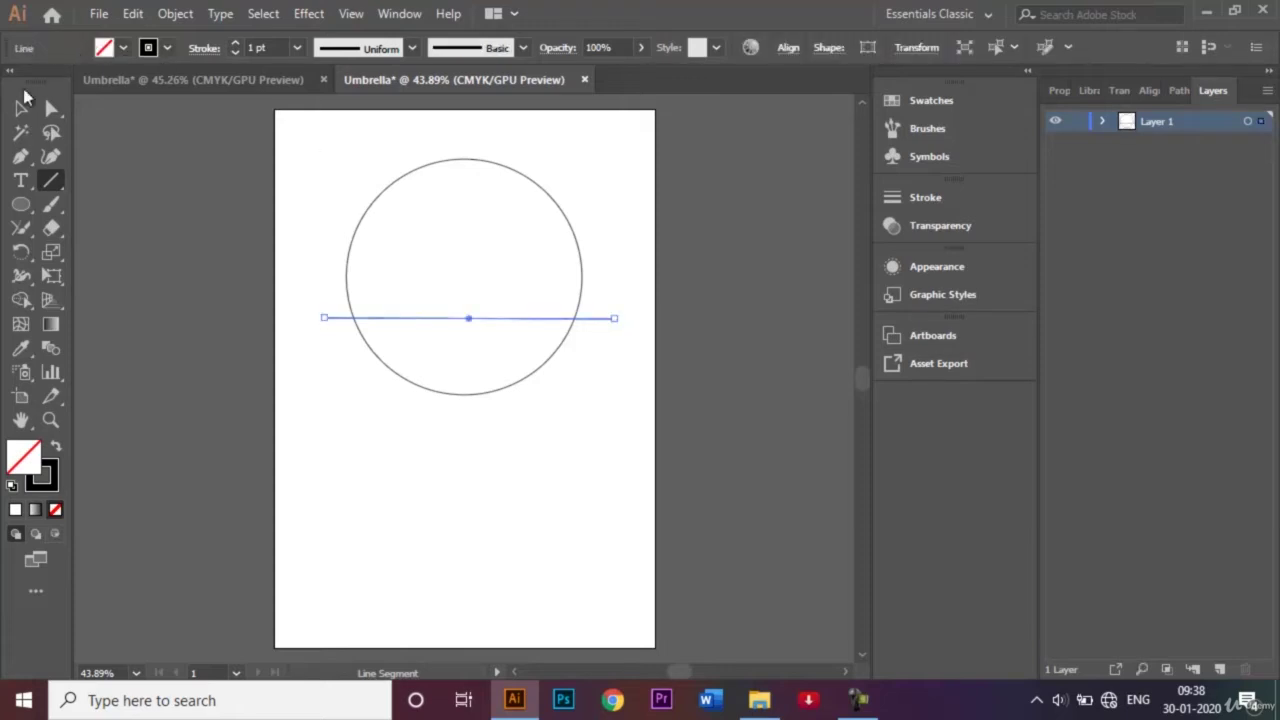
click(22, 108)
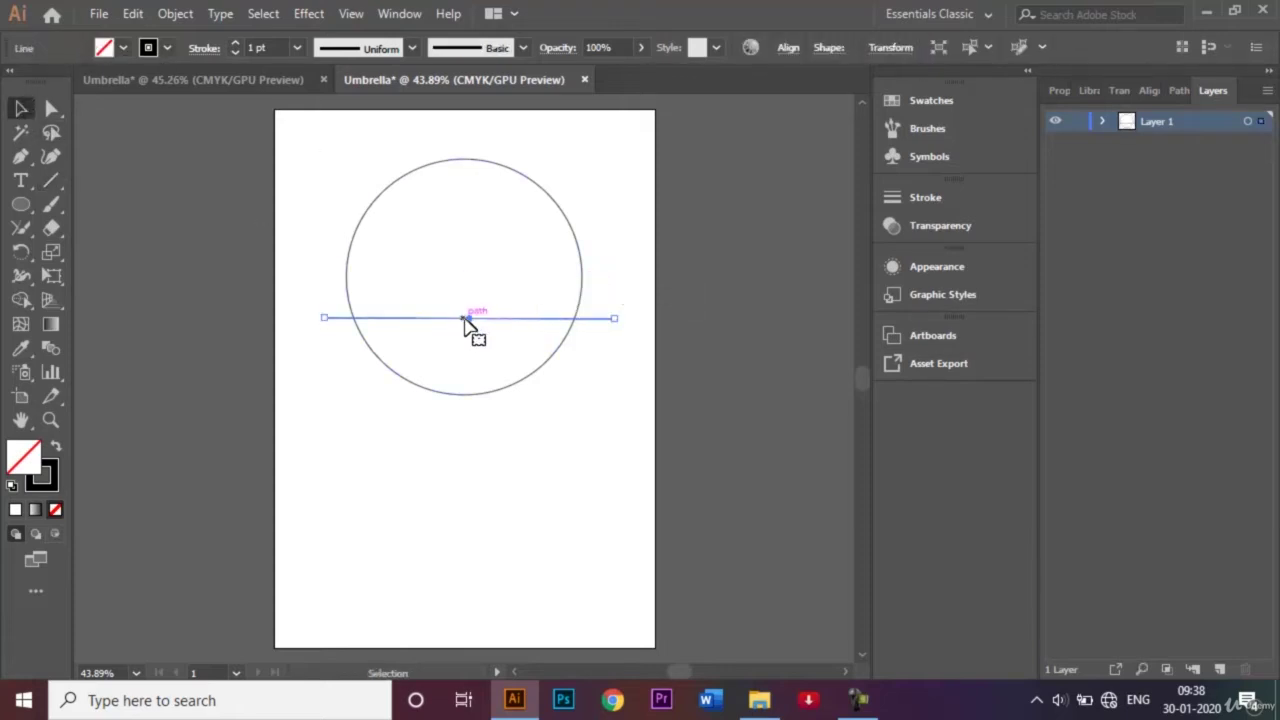
drag(467, 319, 470, 288)
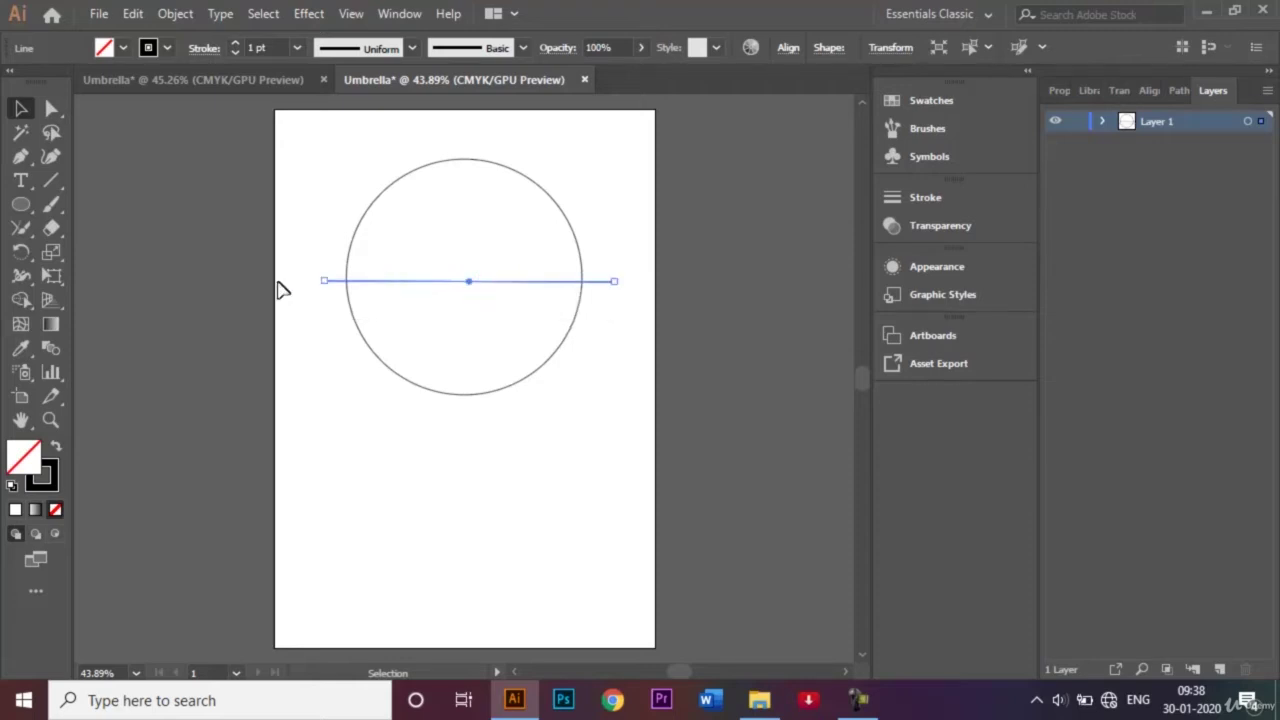
click(249, 310)
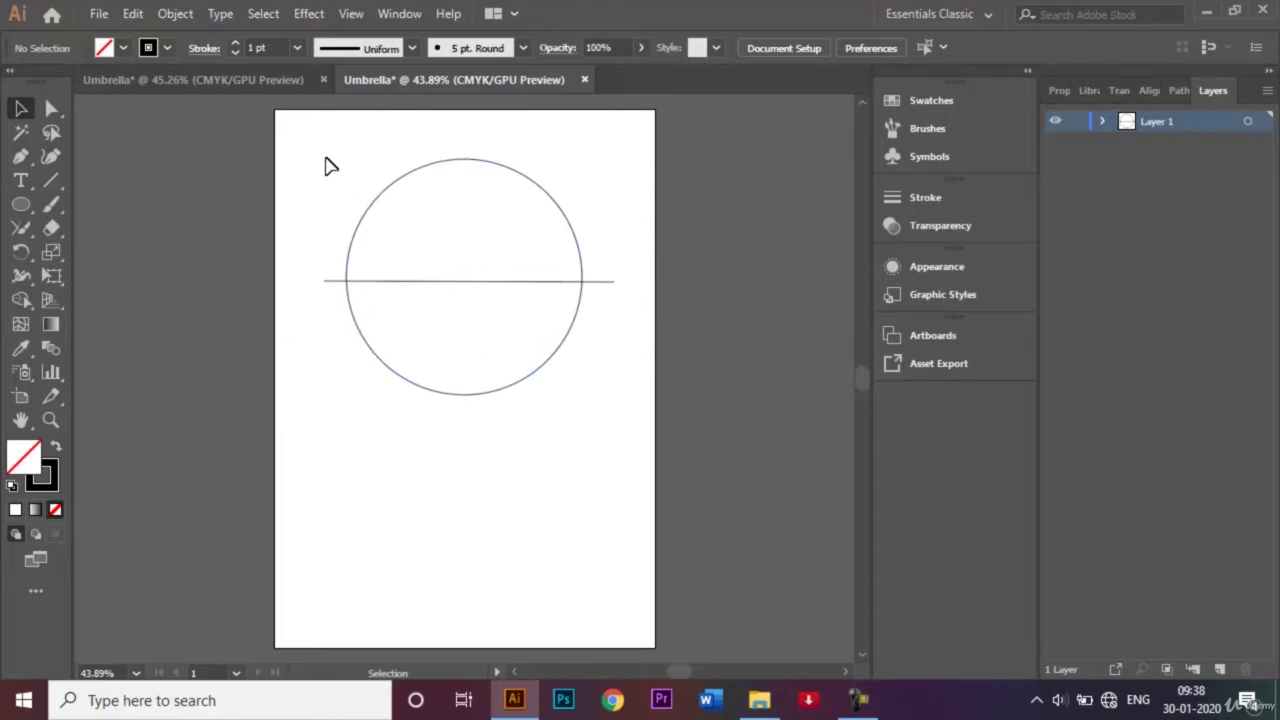
Step: Use the Shape Builder tool to remove the circle's lower half and the line ends outside it, leaving a closed-looking semicircle
drag(325, 158, 627, 412)
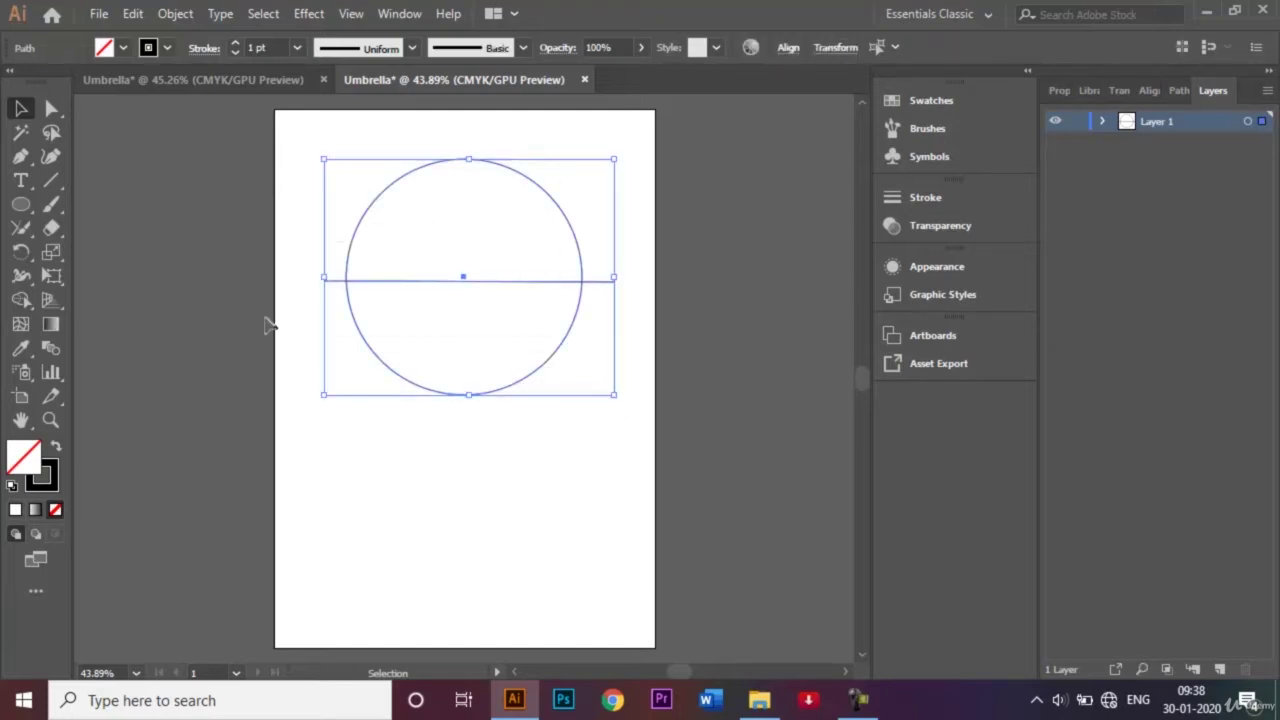
click(20, 301)
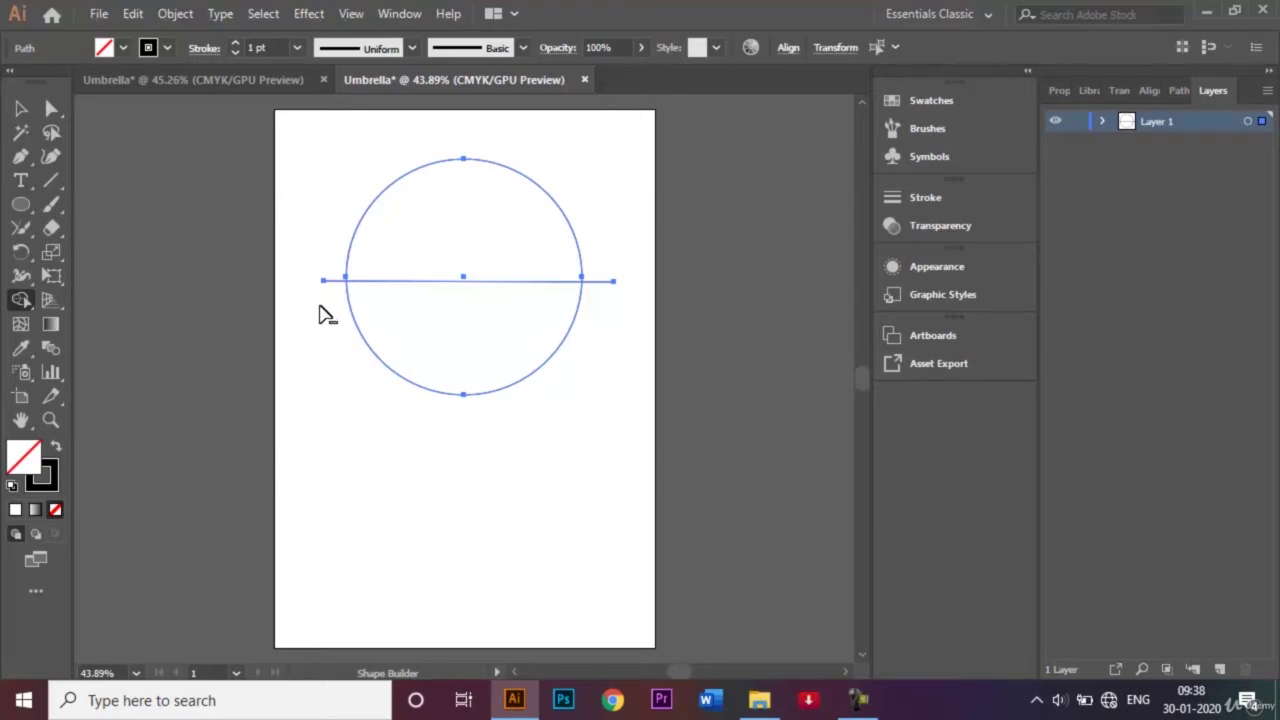
drag(320, 306, 588, 321)
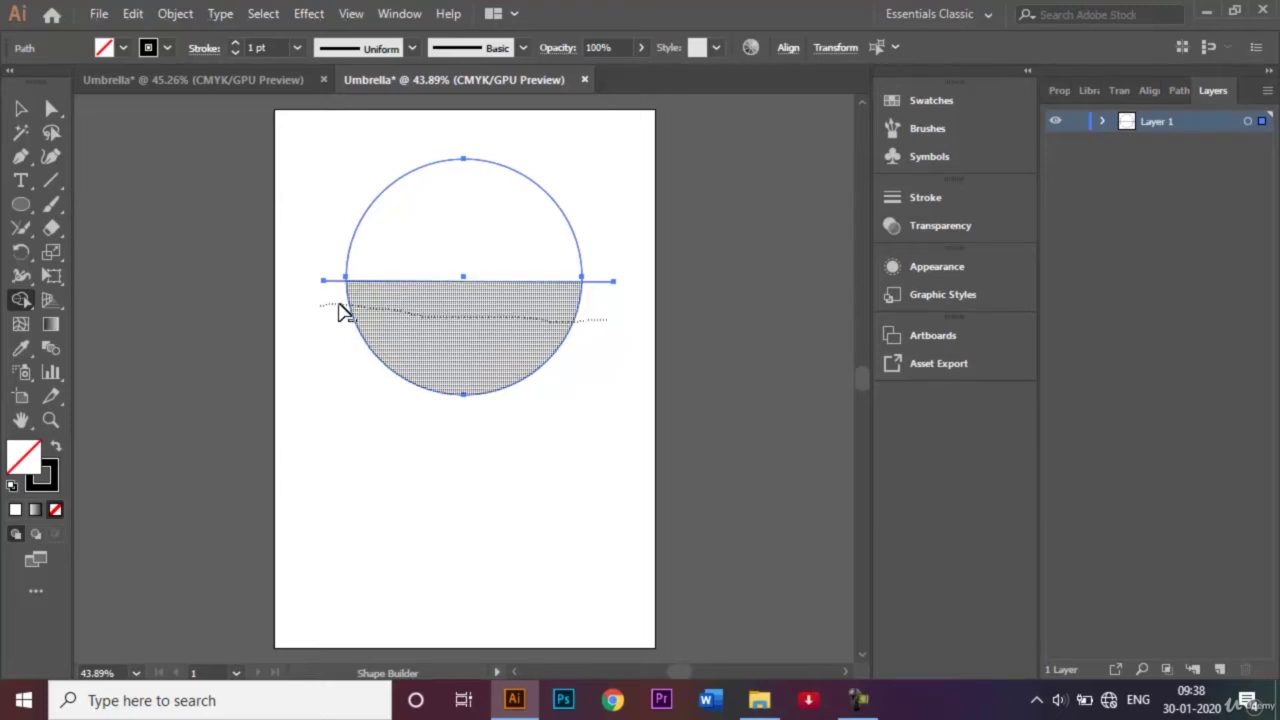
drag(340, 312, 340, 313)
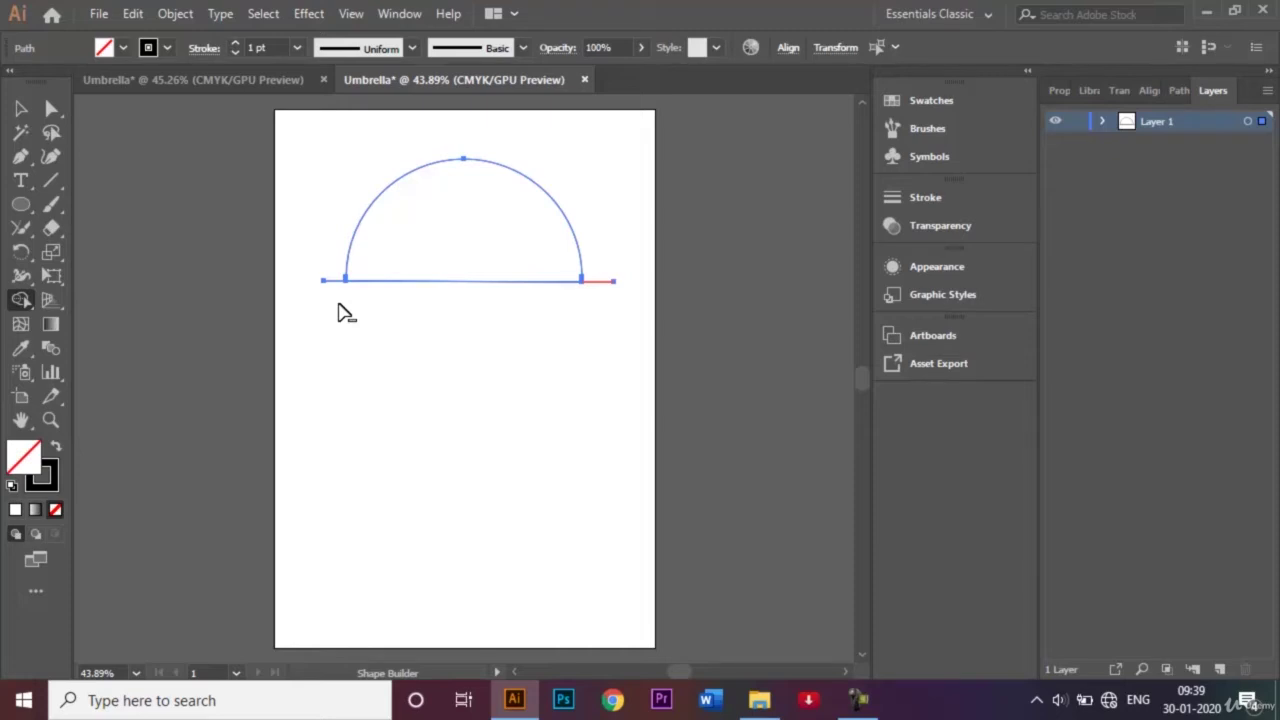
alt+click(599, 282)
alt+click(333, 280)
key(v)
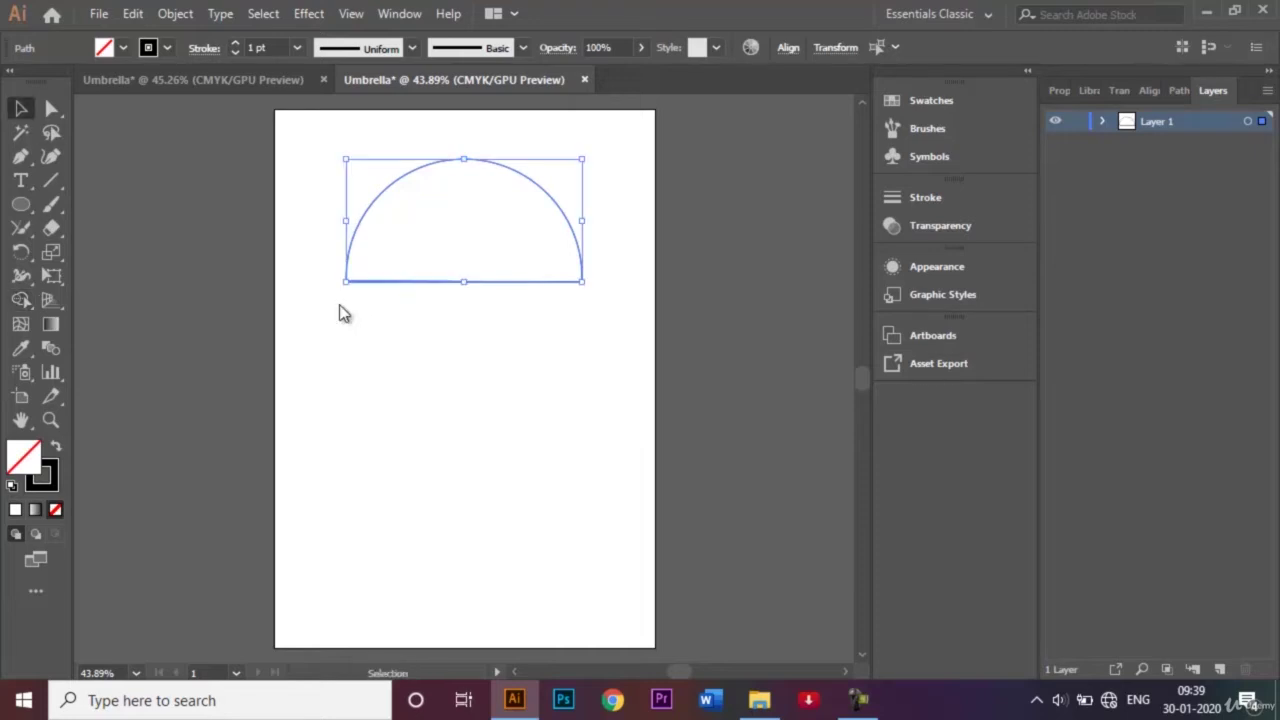
click(339, 307)
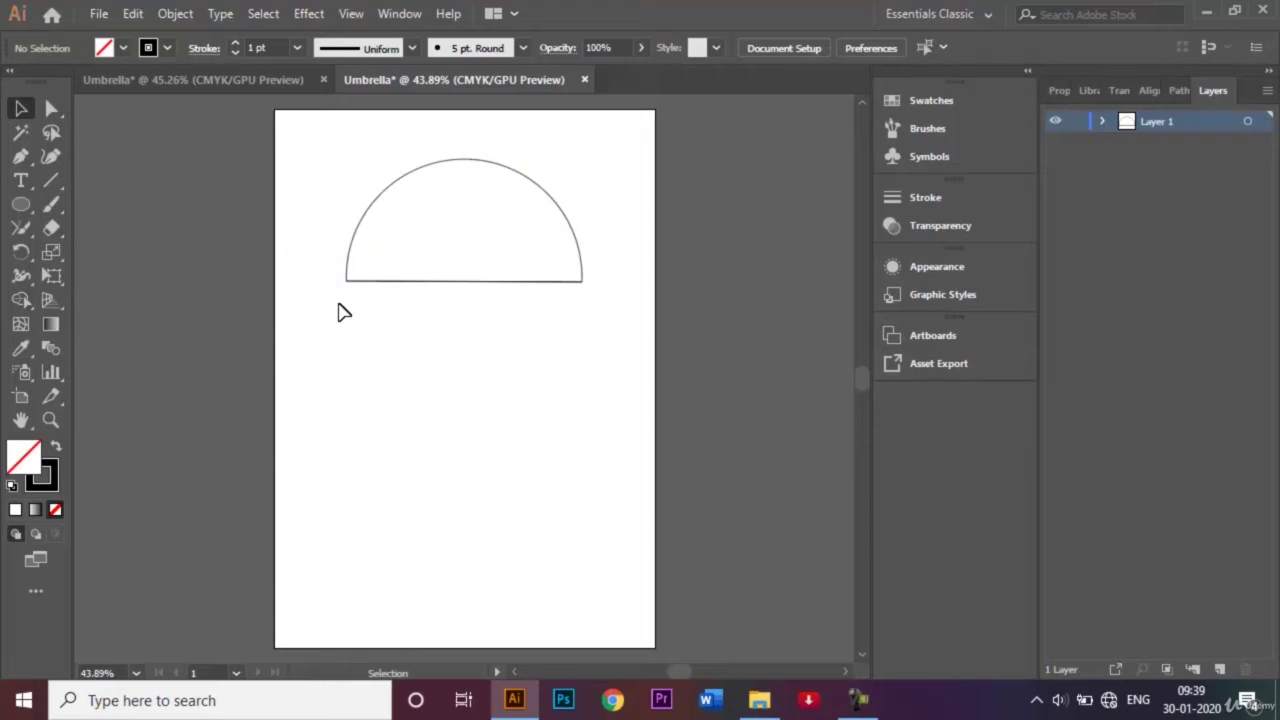
Step: Join the ends of the arc and the straight base line at the semicircle's corners with the Join tool
drag(325, 204, 614, 334)
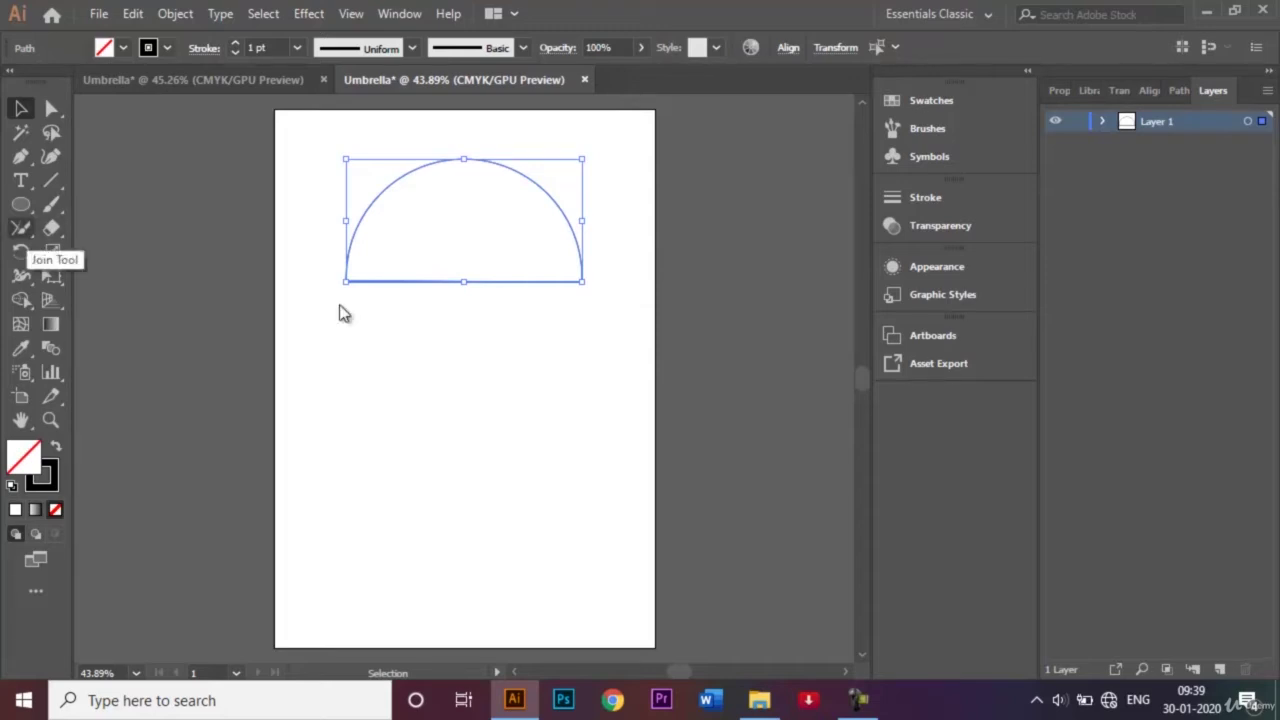
click(21, 228)
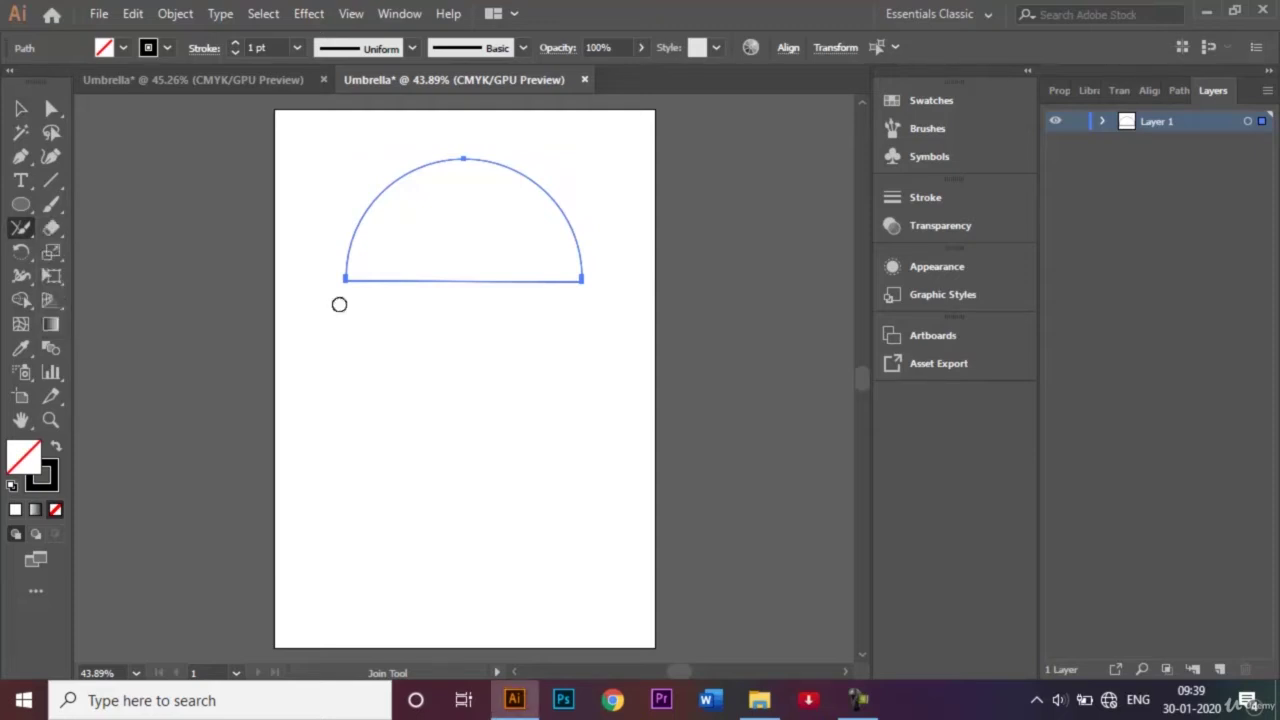
mouse_move(336, 294)
mouse_down()
mouse_move(358, 268)
mouse_move(329, 290)
mouse_up()
key(v)
click(338, 308)
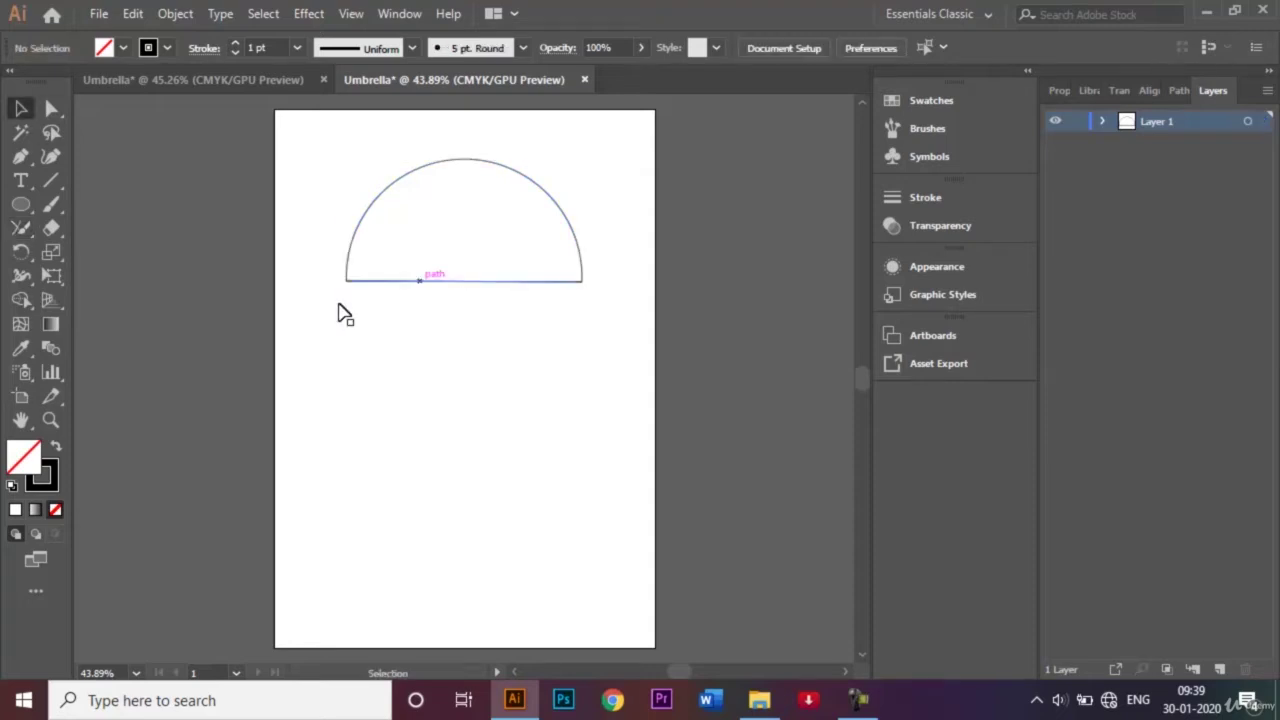
key(ctrl+equal)
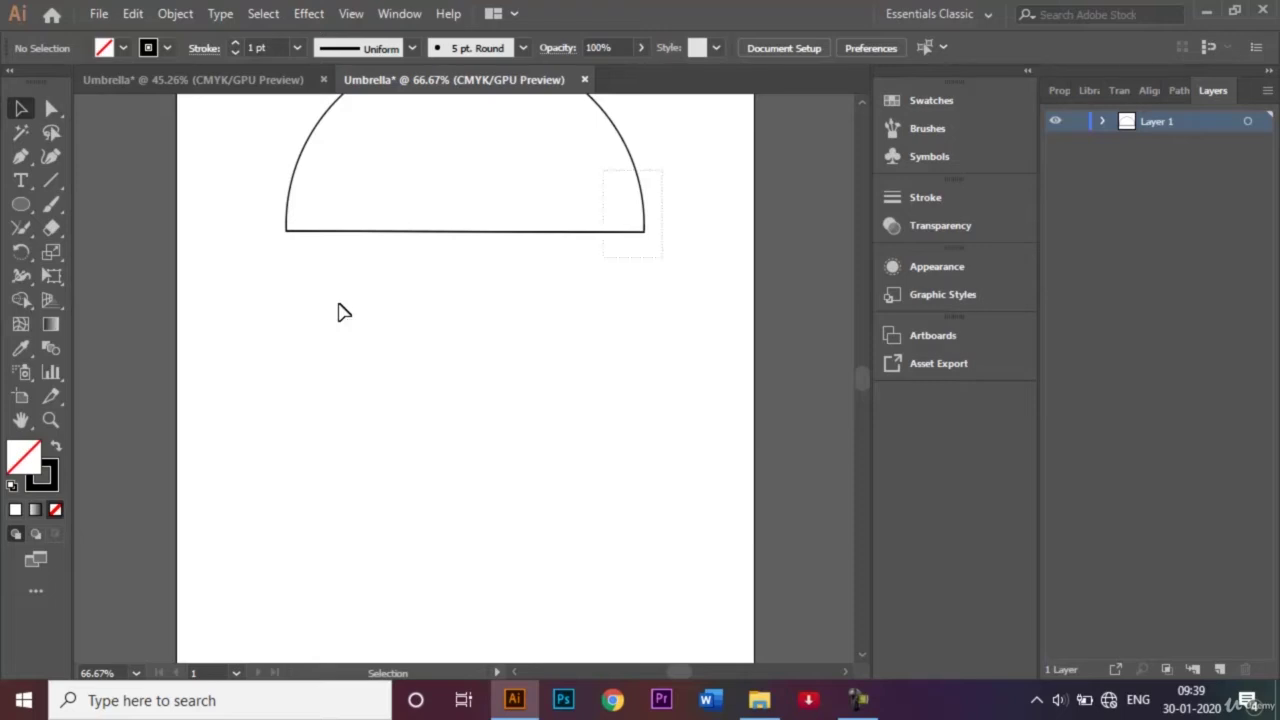
key(ctrl+a)
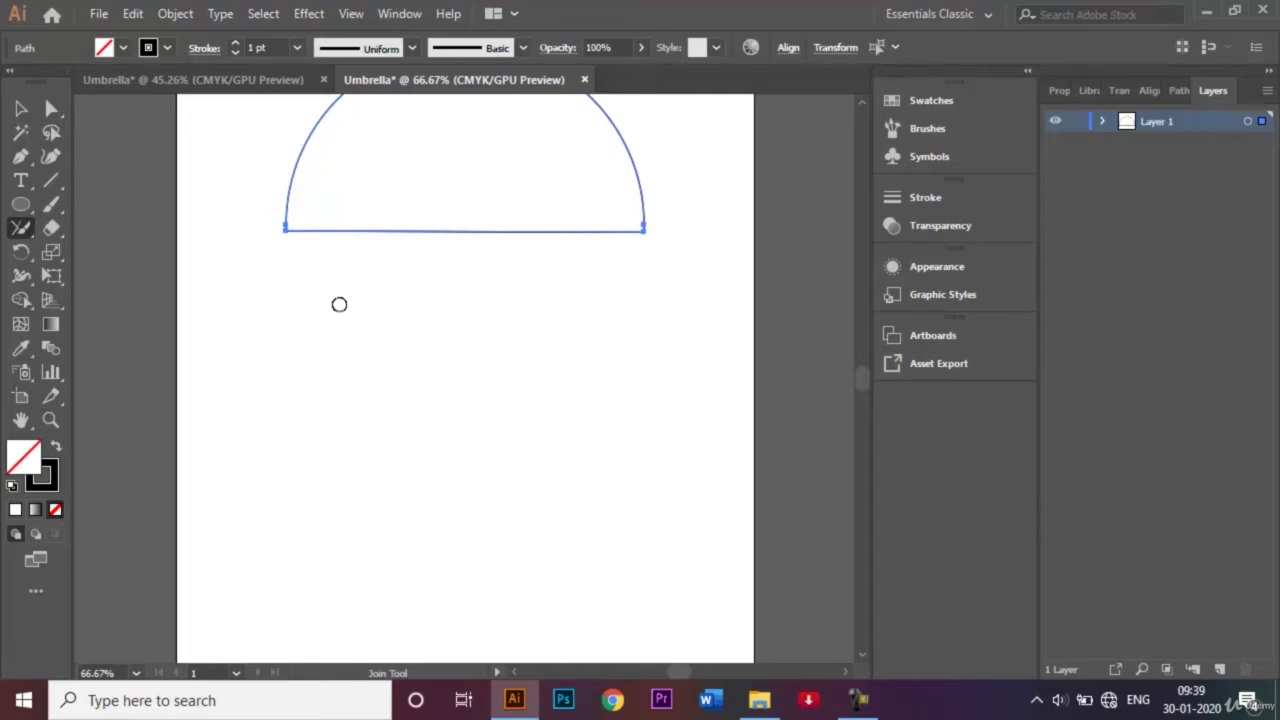
key(v)
click(339, 307)
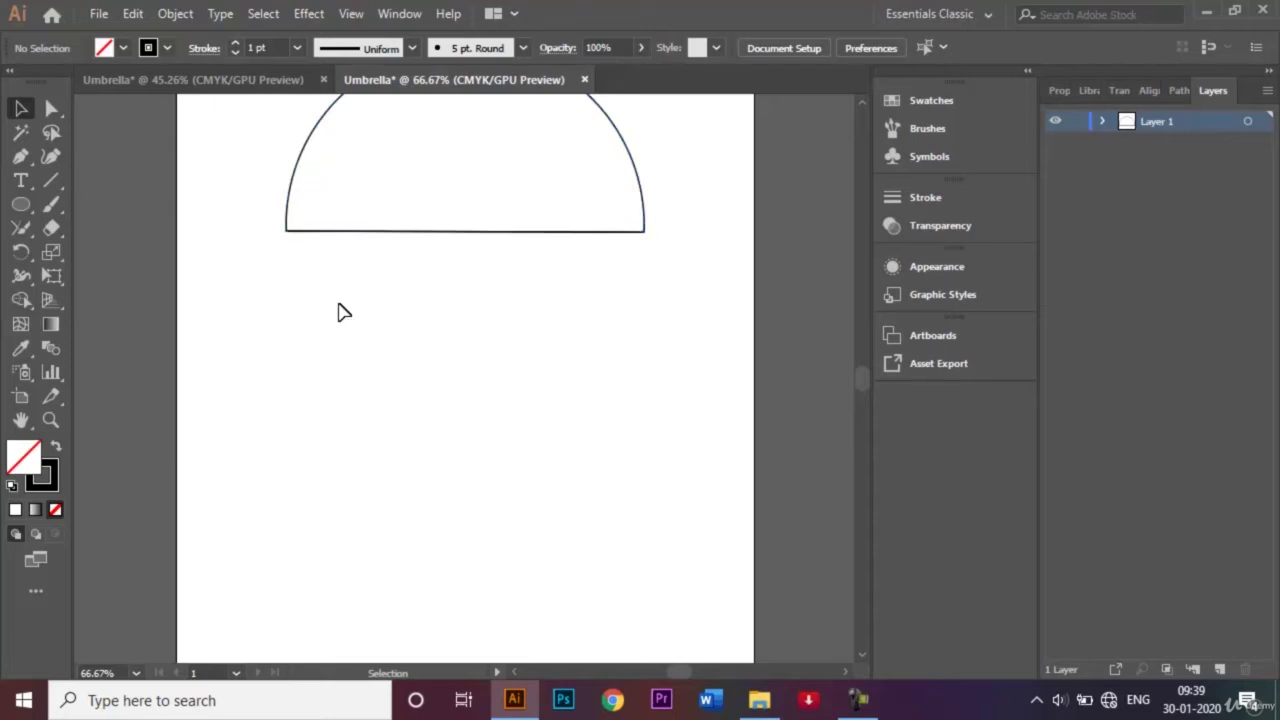
key(ctrl+minus)
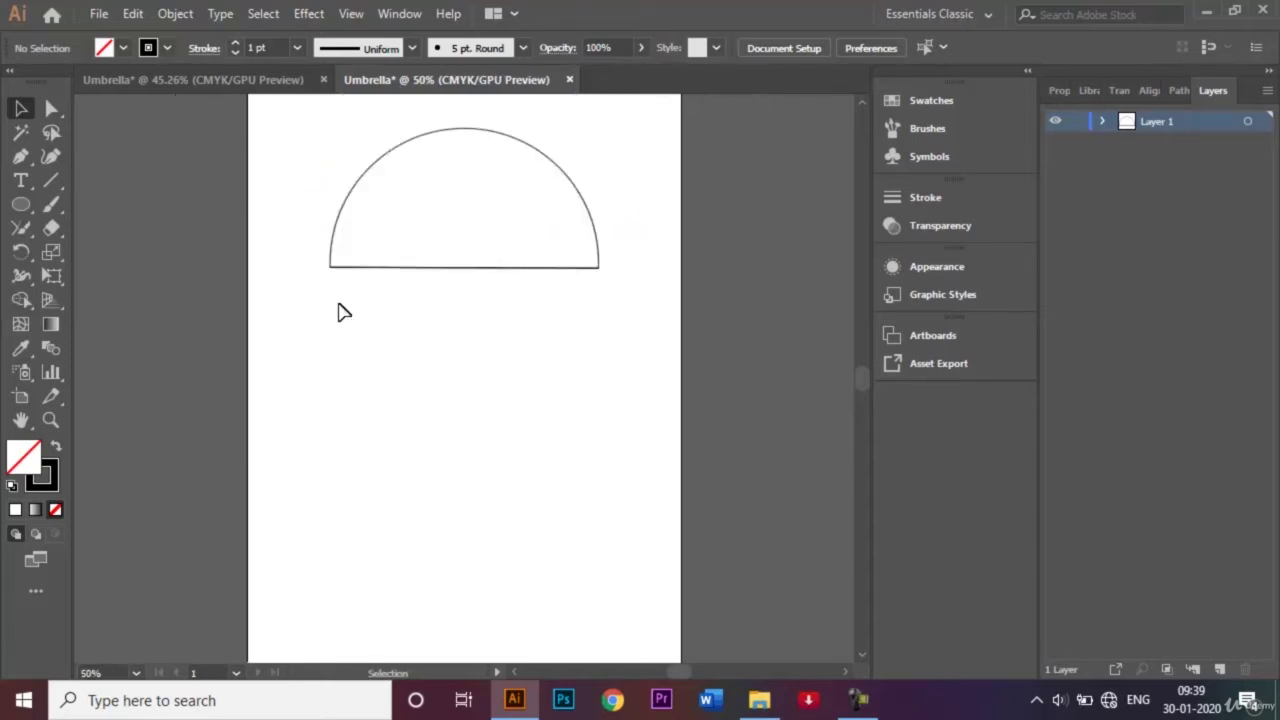
Step: Check the finished umbrella document for reference and create an unfilled 30 mm by 30 mm circle below the semicircle
key(ctrl+Tab)
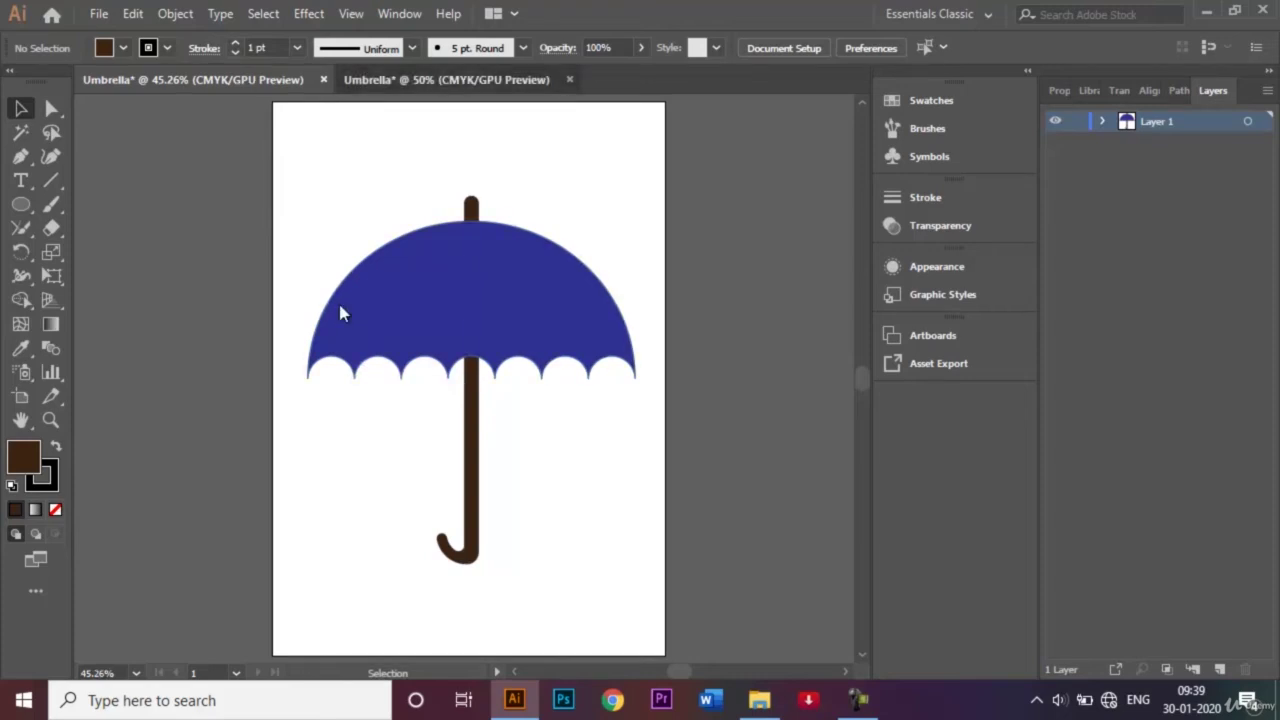
key(ctrl+Tab)
key(l)
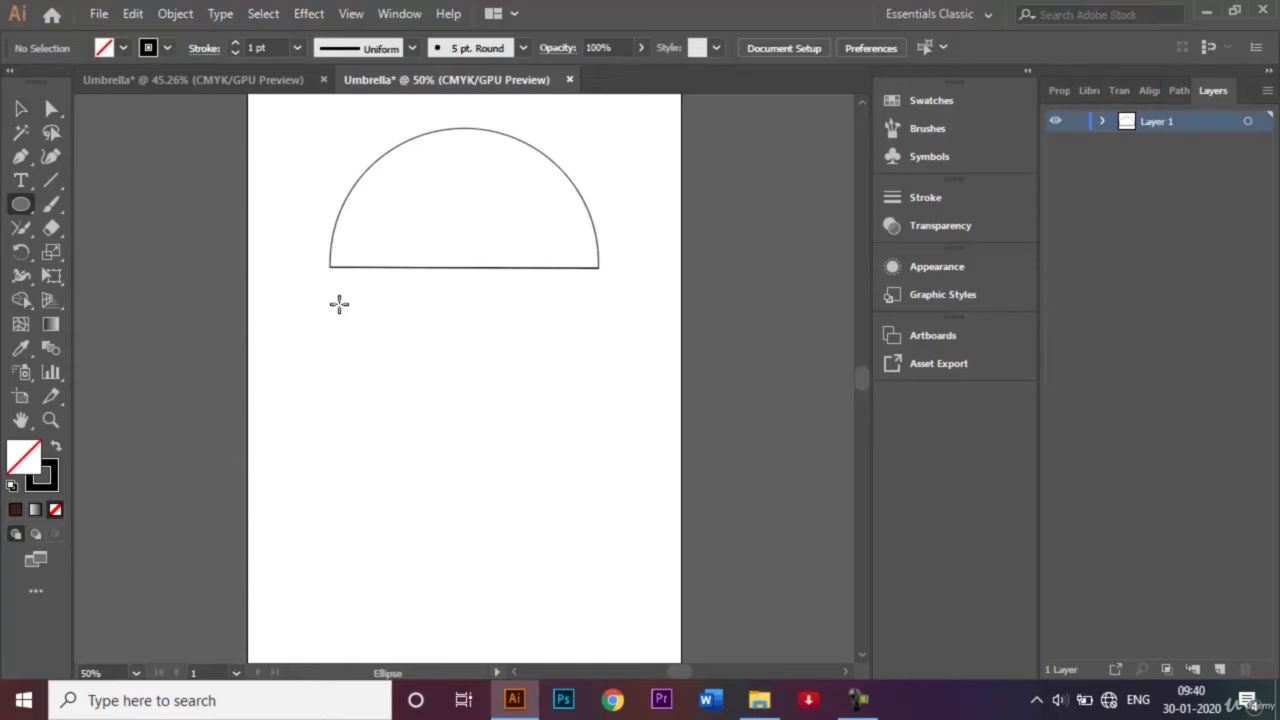
click(339, 304)
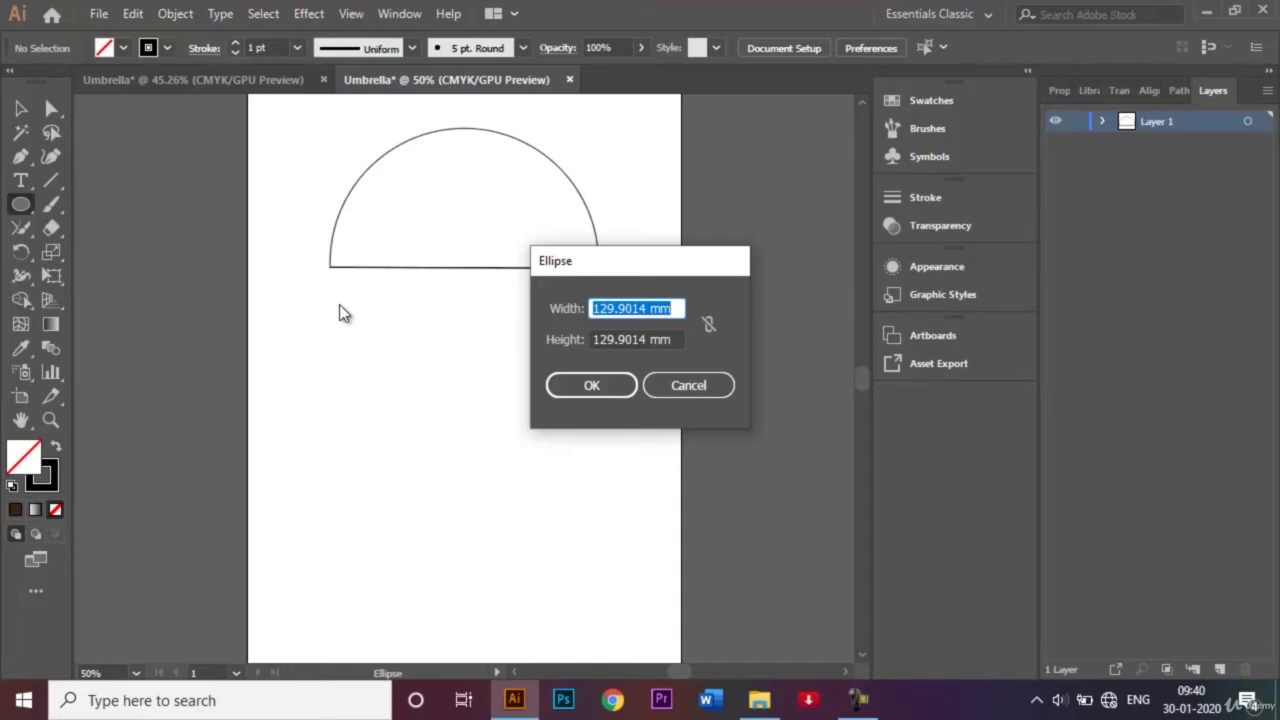
key(BackSpace)
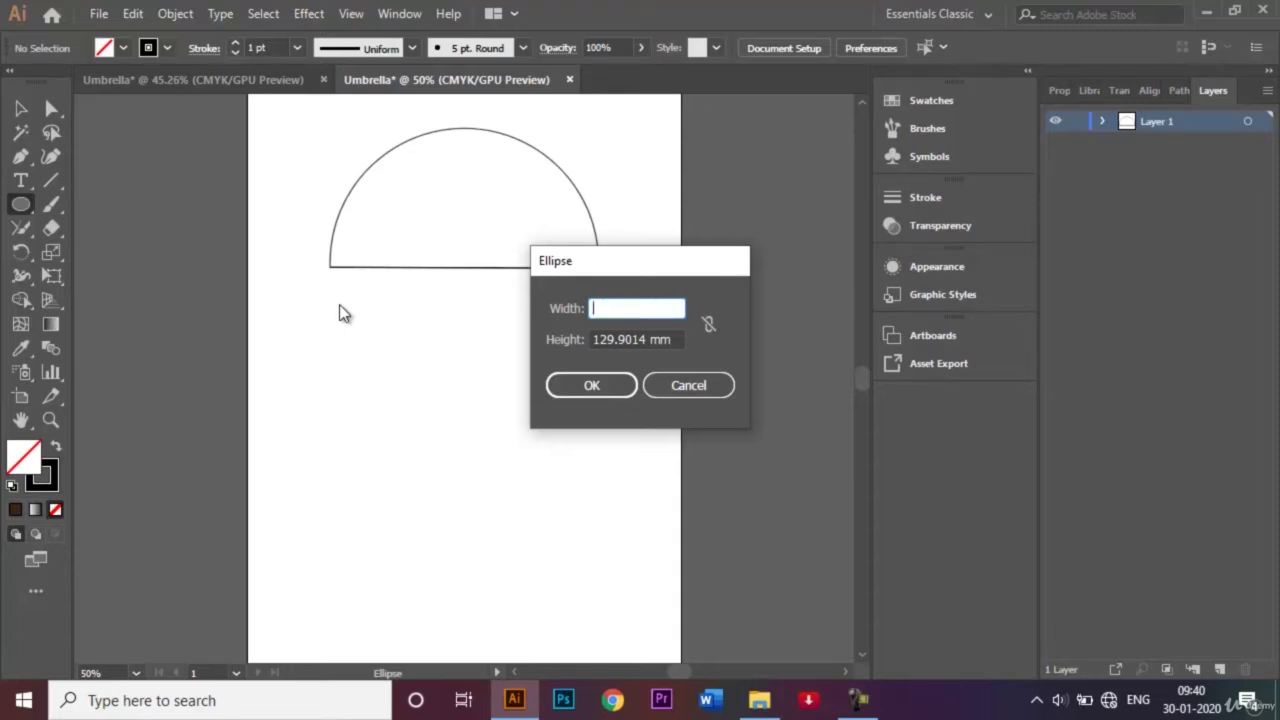
text(30)
key(Tab)
key(Right)
key(BackSpace)
key(BackSpace)
key(BackSpace)
key(BackSpace)
key(BackSpace)
key(BackSpace)
key(BackSpace)
key(BackSpace)
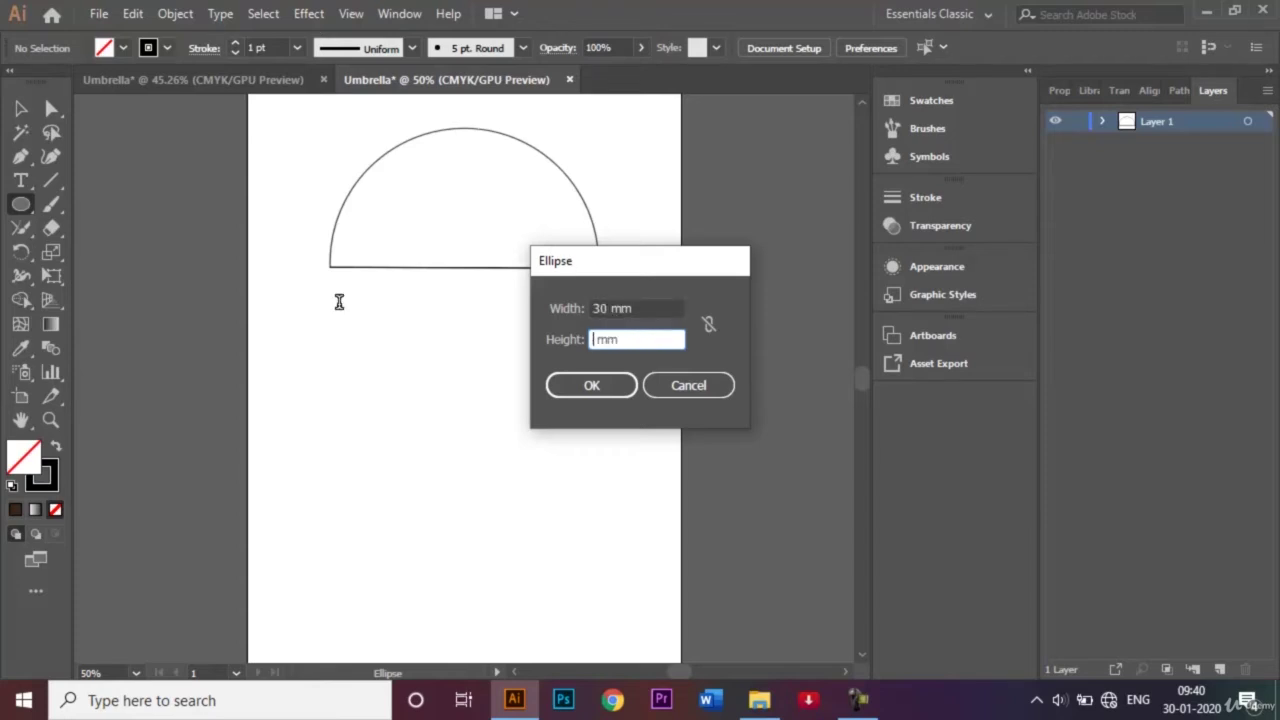
text(30)
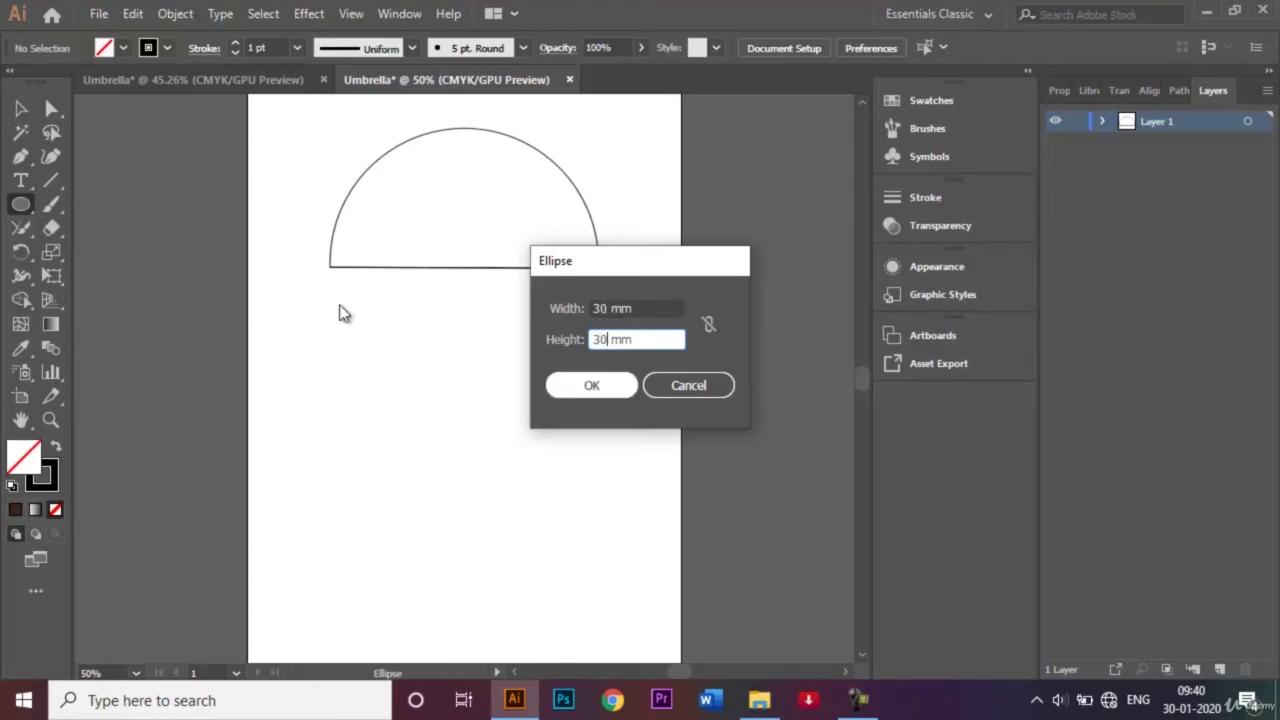
key(Return)
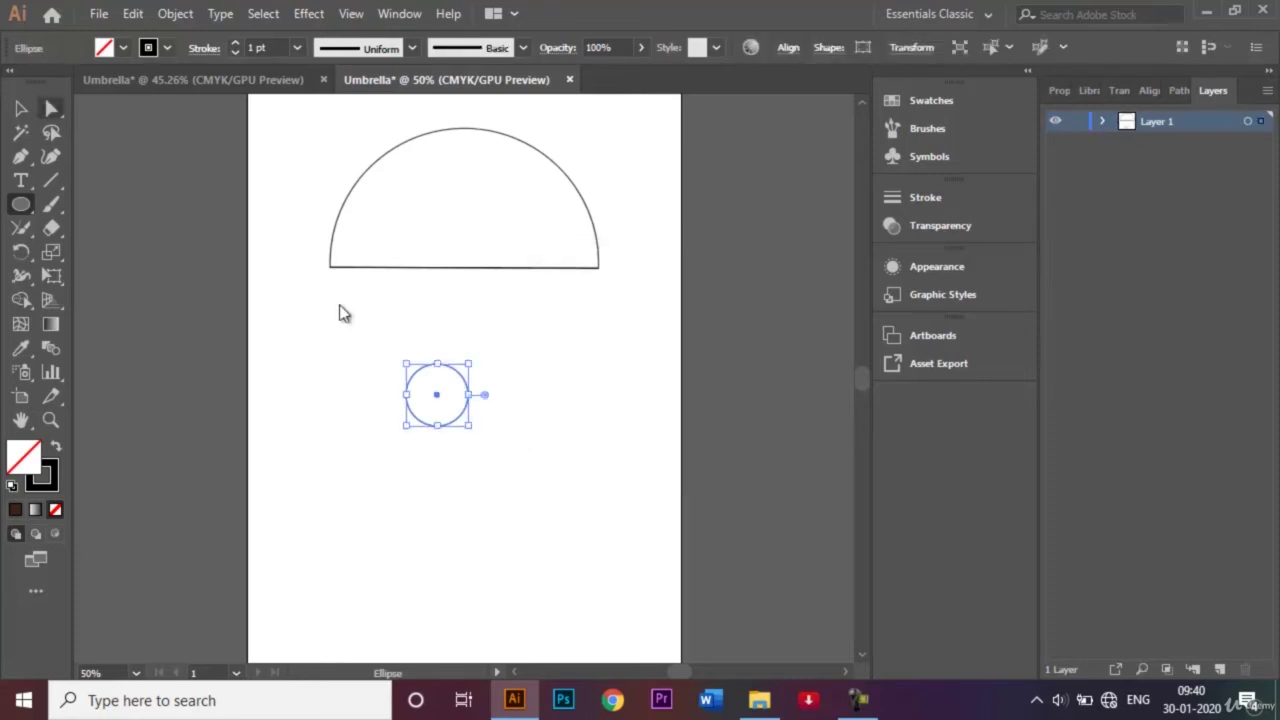
Step: Move the small circle onto the semicircle's base line so its left edge meets the line's left end
key(v)
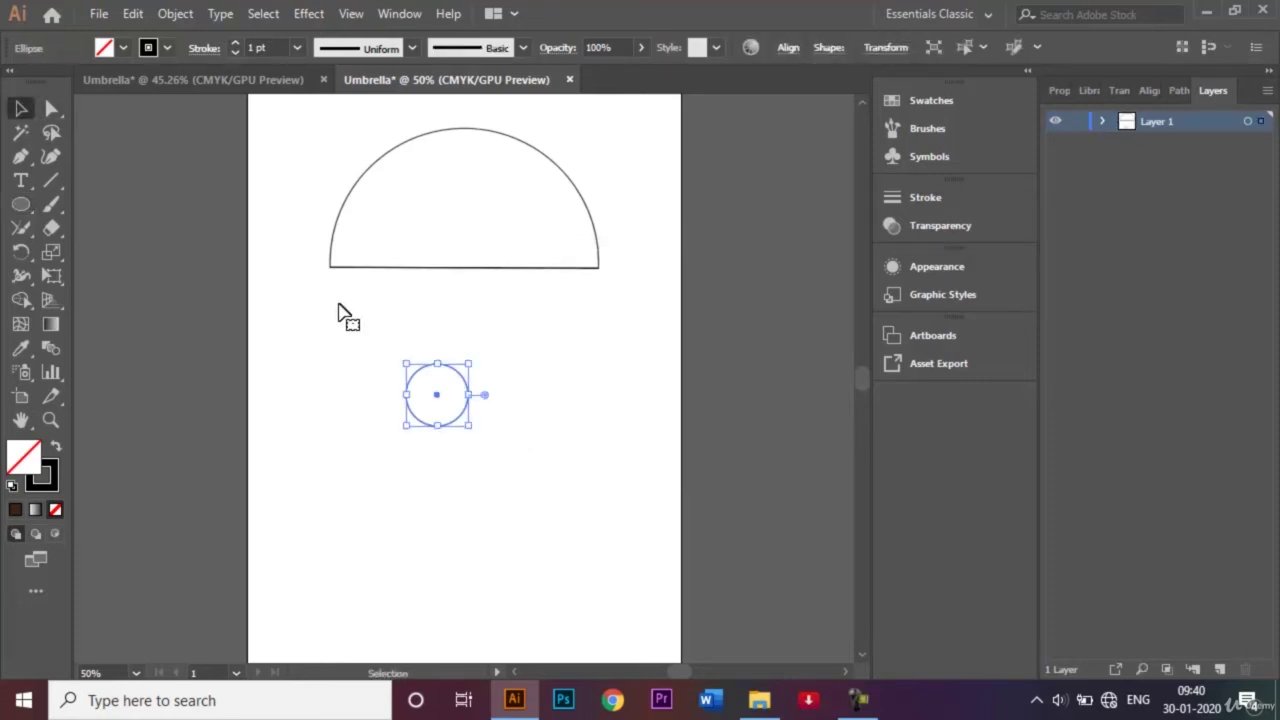
drag(459, 373, 384, 250)
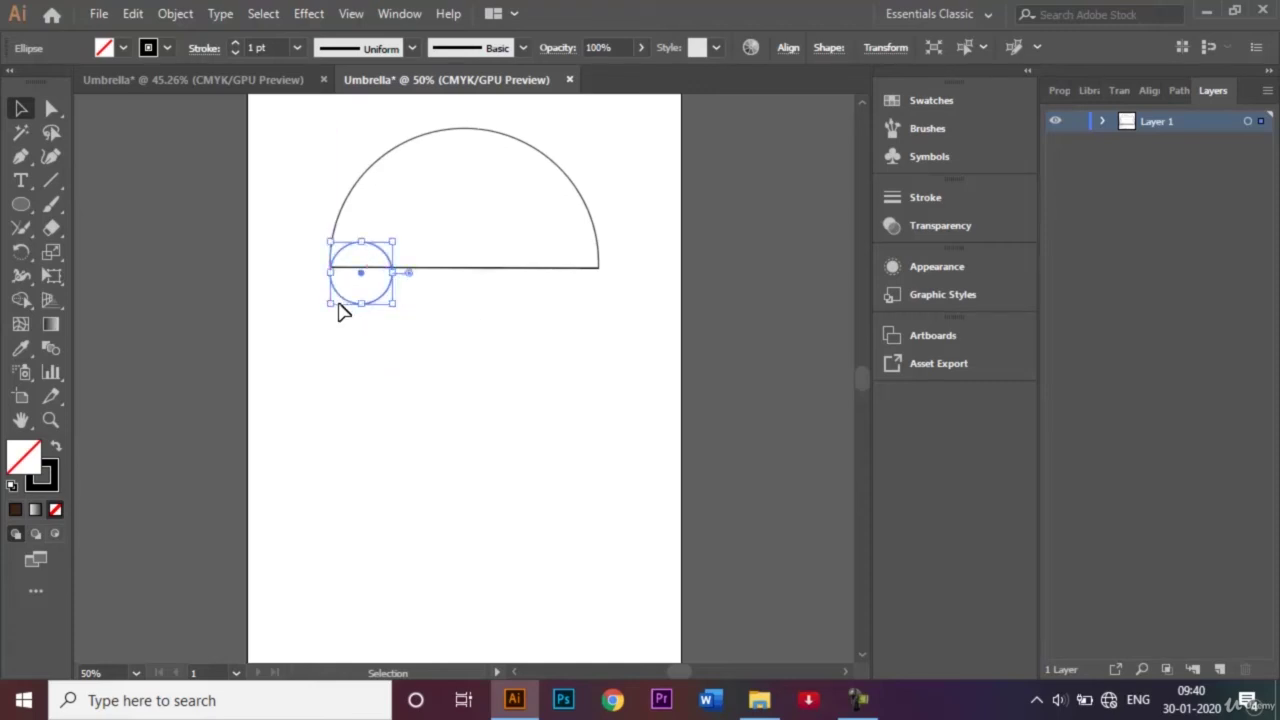
click(340, 313)
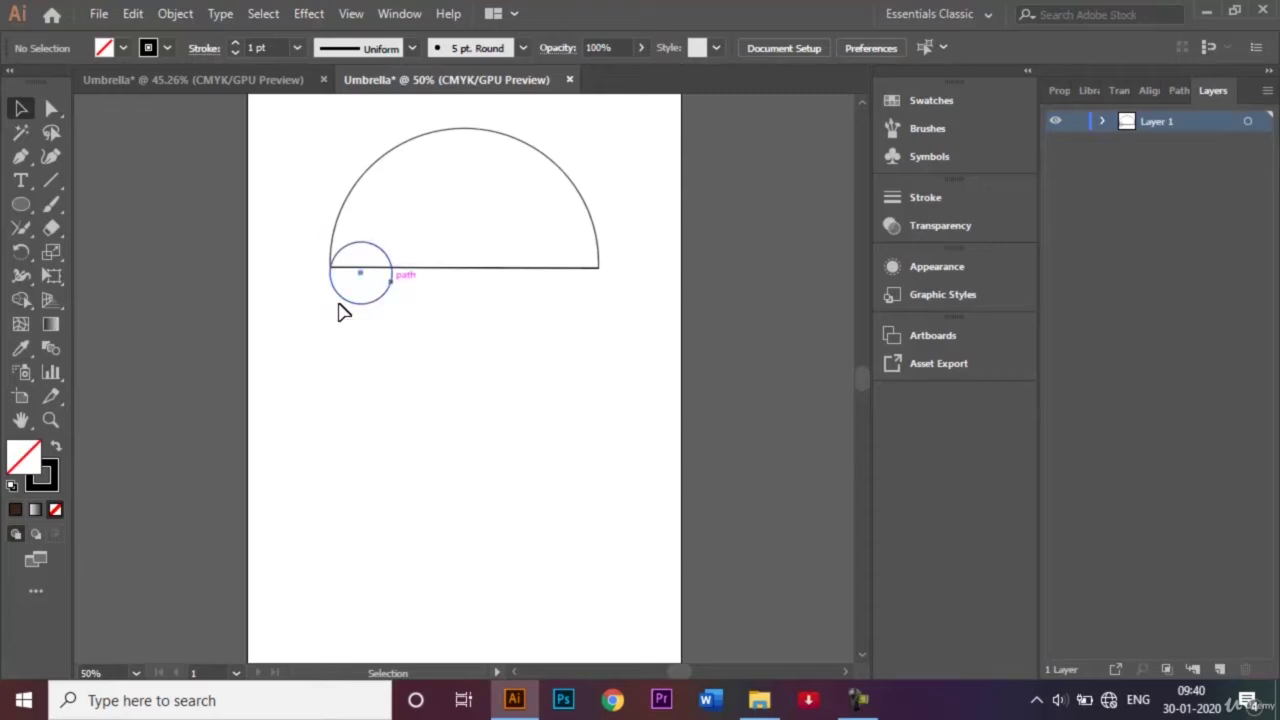
Step: Duplicate the small circle sideways along the base line to make a row of four touching circles
click(340, 305)
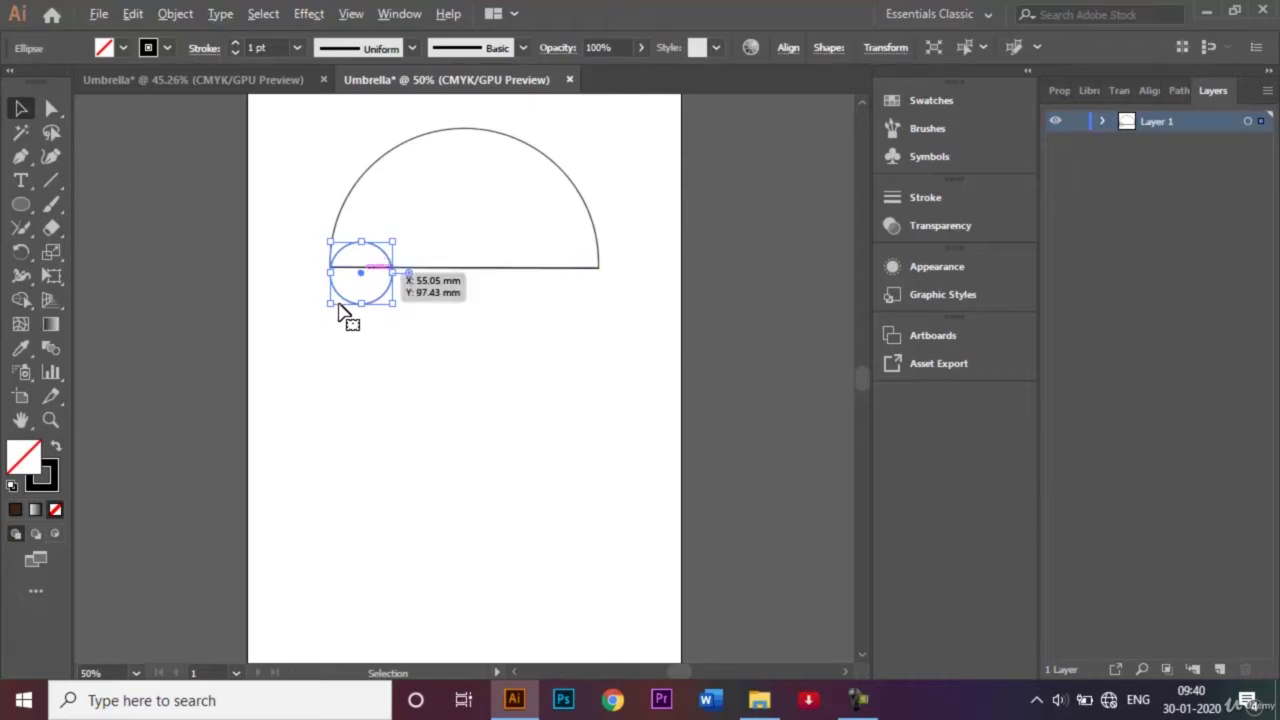
drag(361, 273, 546, 273)
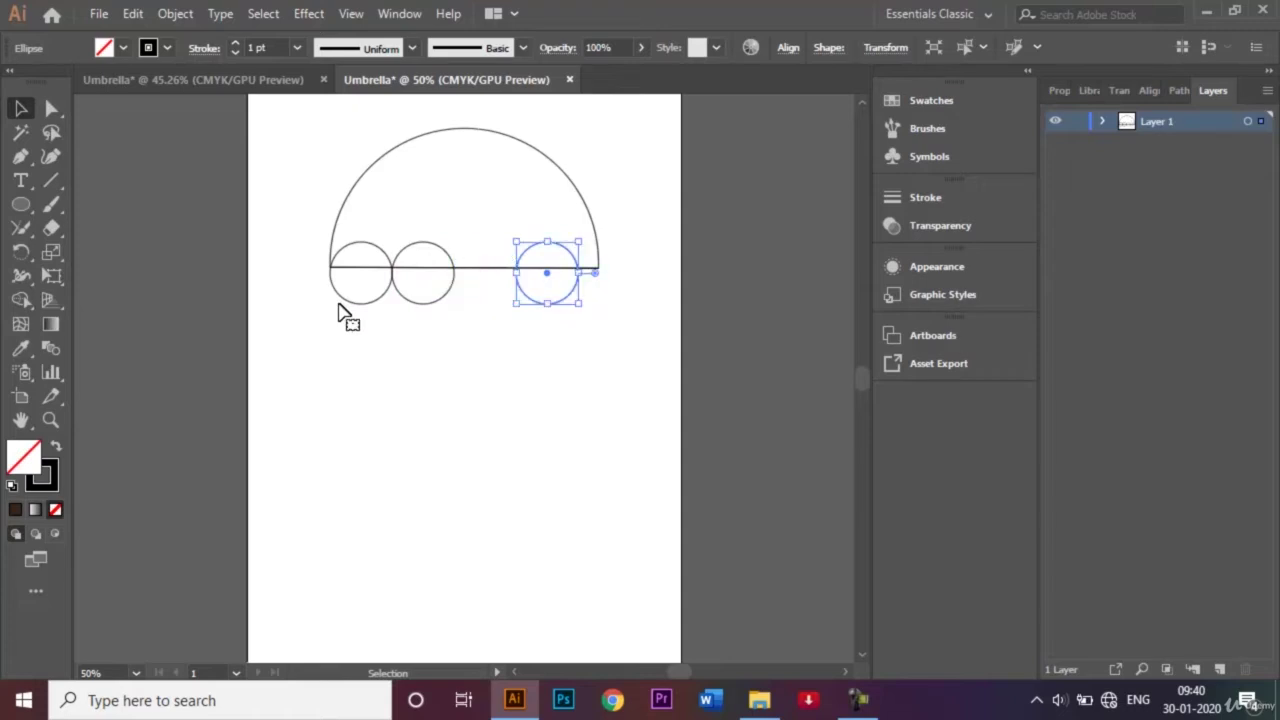
key(ctrl+z)
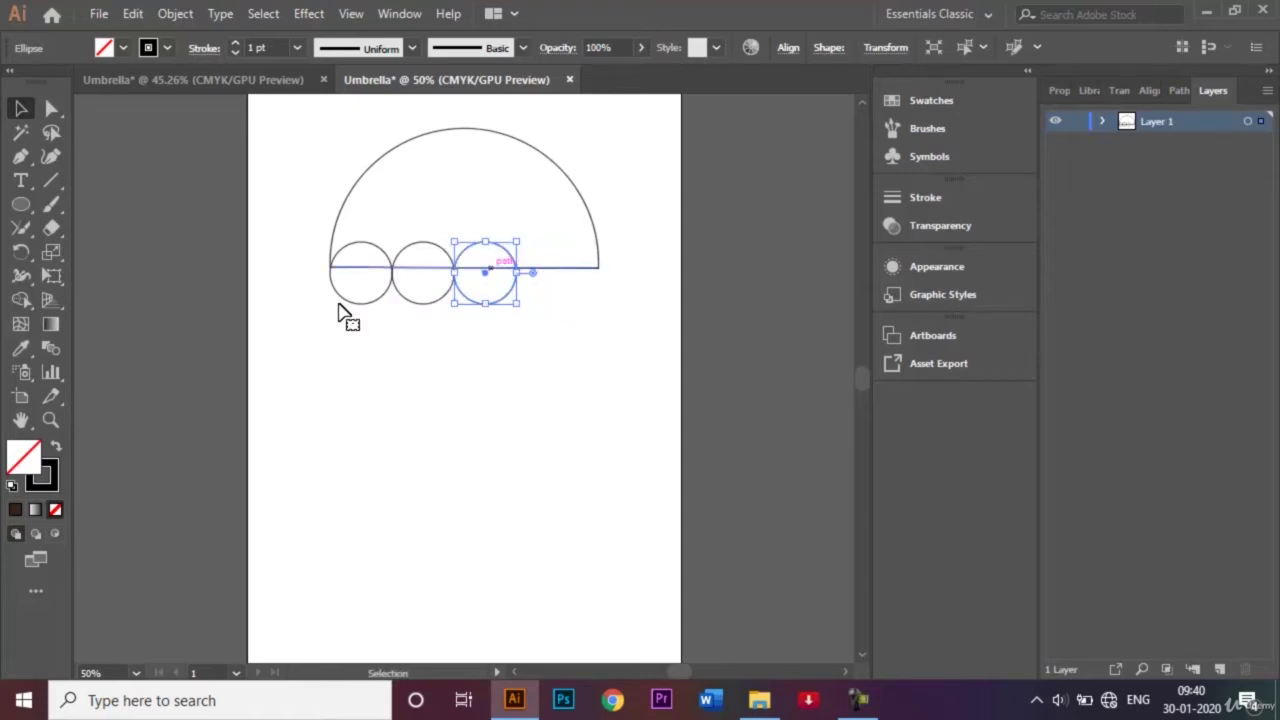
drag(485, 273, 547, 273)
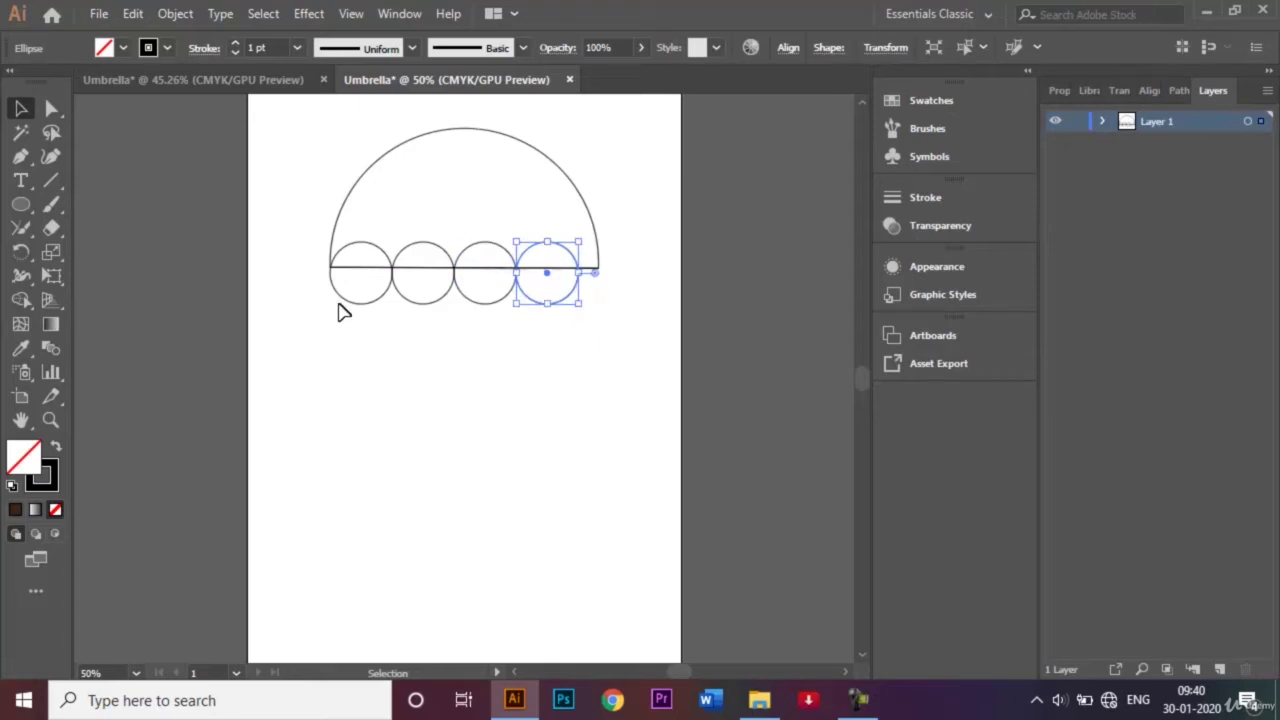
click(338, 312)
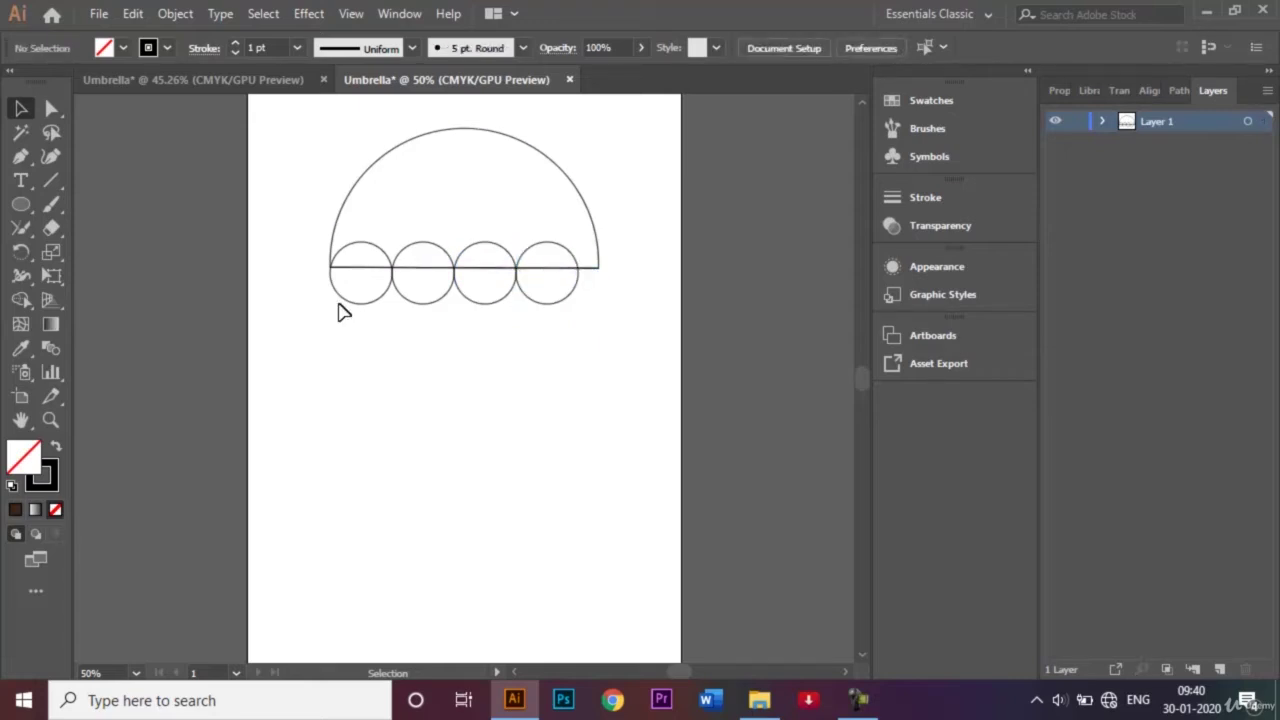
Step: Narrow the large arc from its right side until it ends at the last small circle's outer edge
click(588, 215)
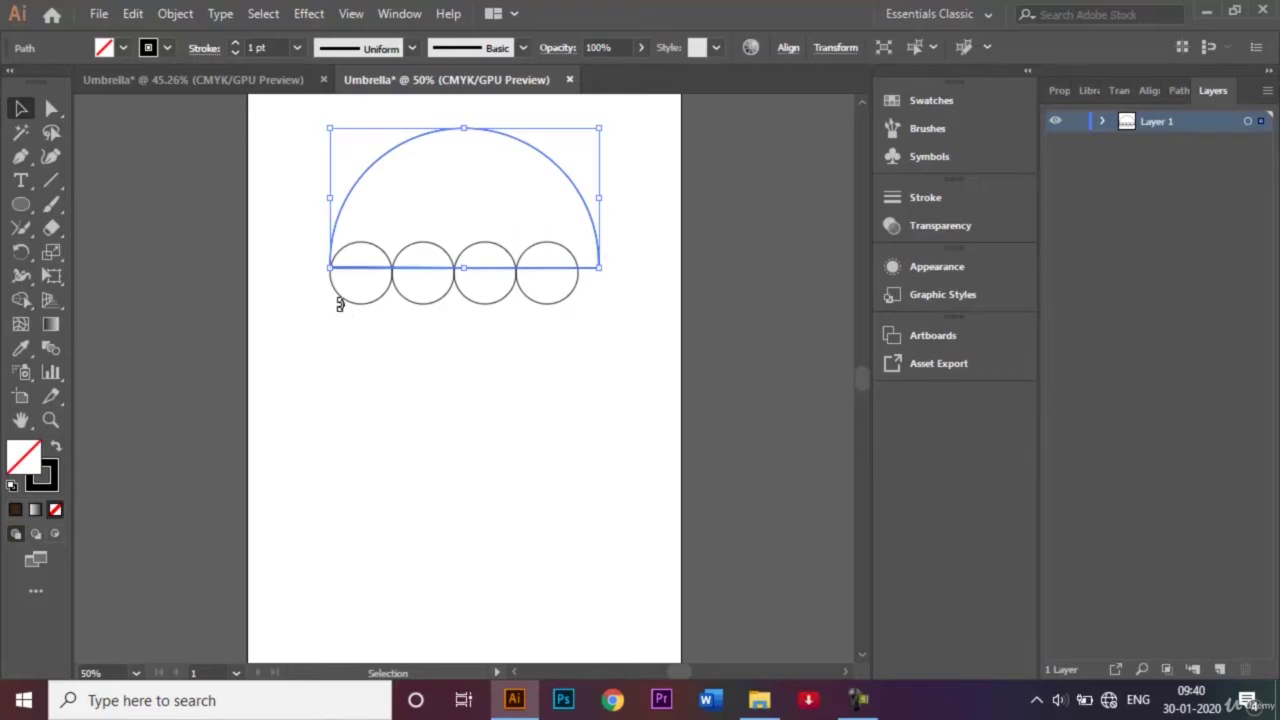
drag(598, 197, 578, 197)
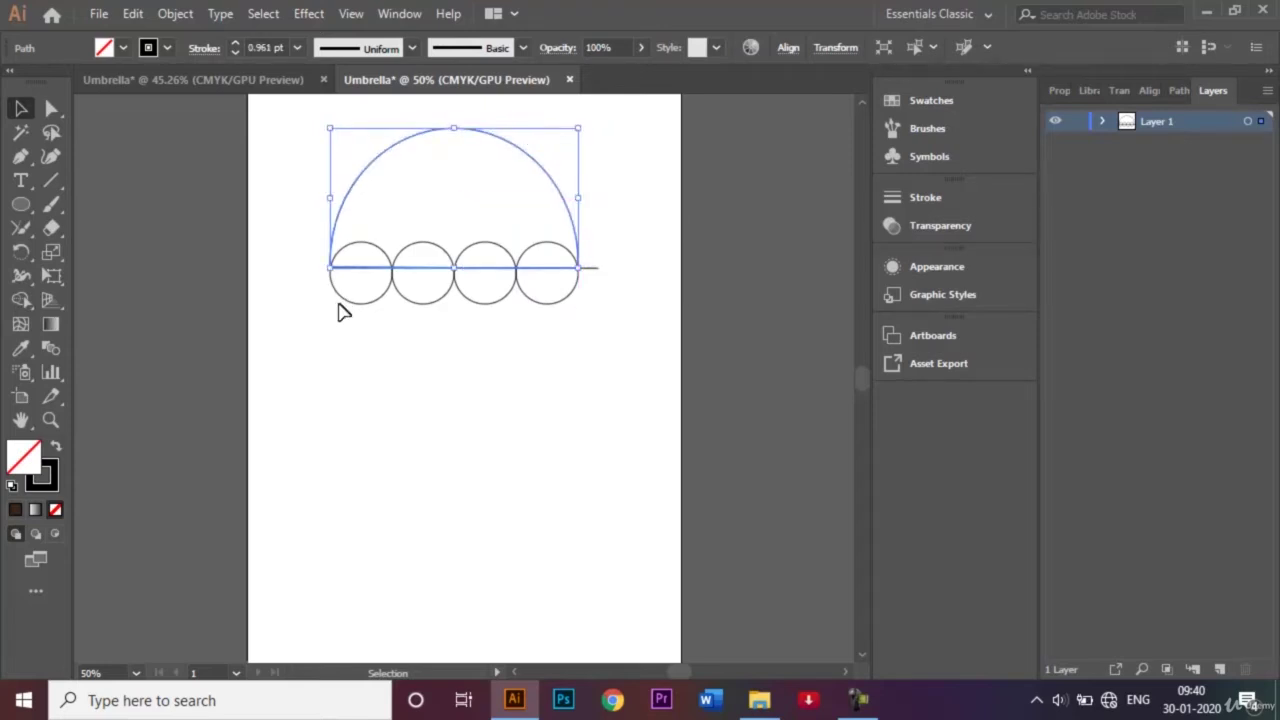
click(341, 312)
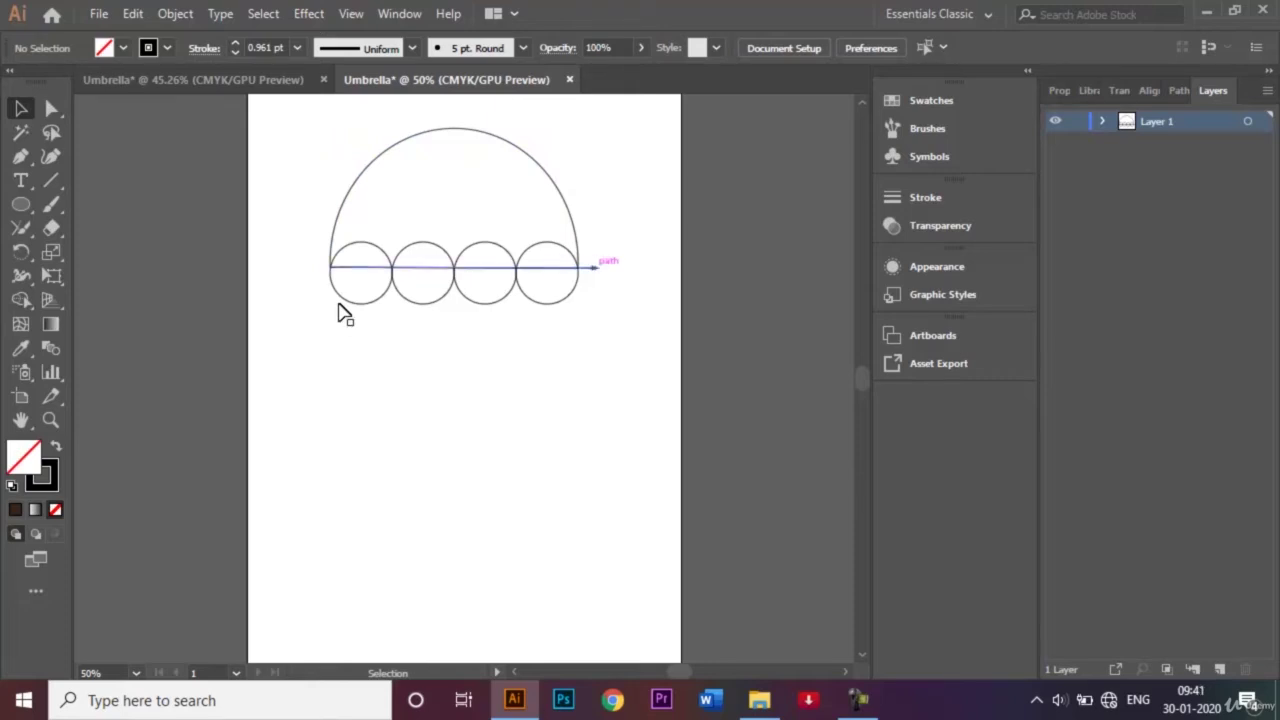
Step: Shorten the straight base line by moving its right anchor point back to the arc's right end
click(341, 312)
key(ctrl+1)
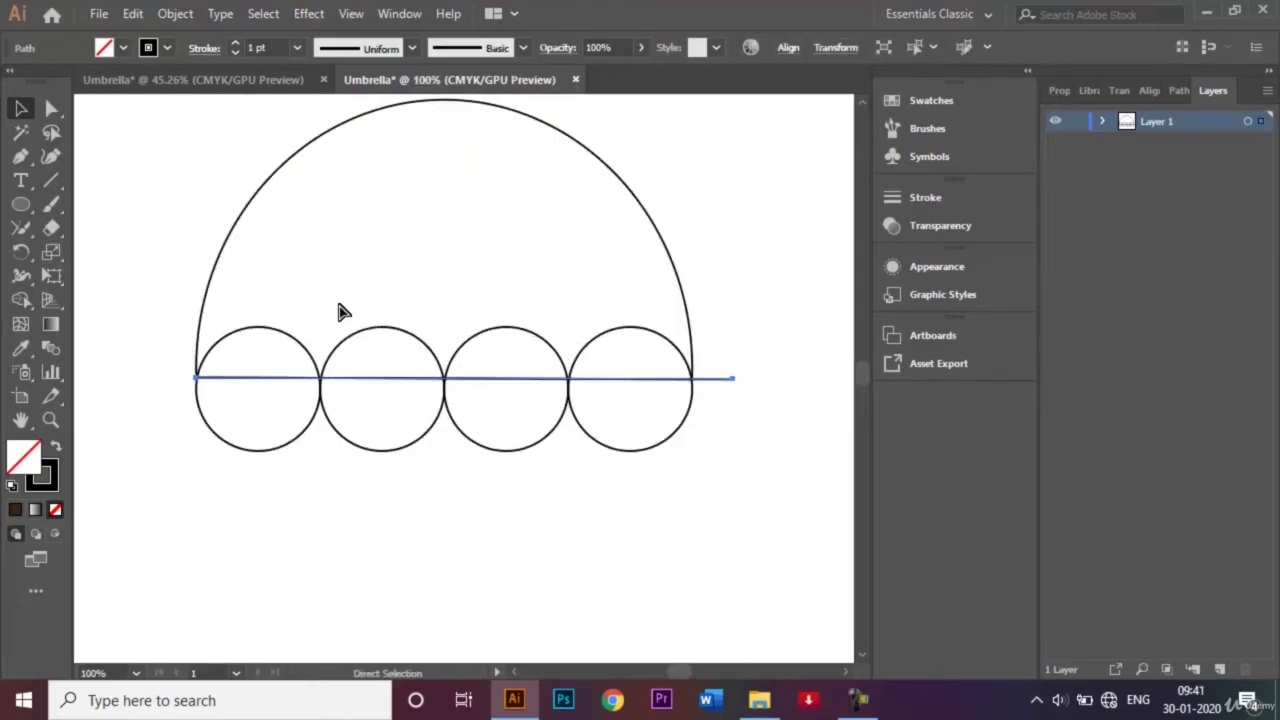
key(v)
click(341, 312)
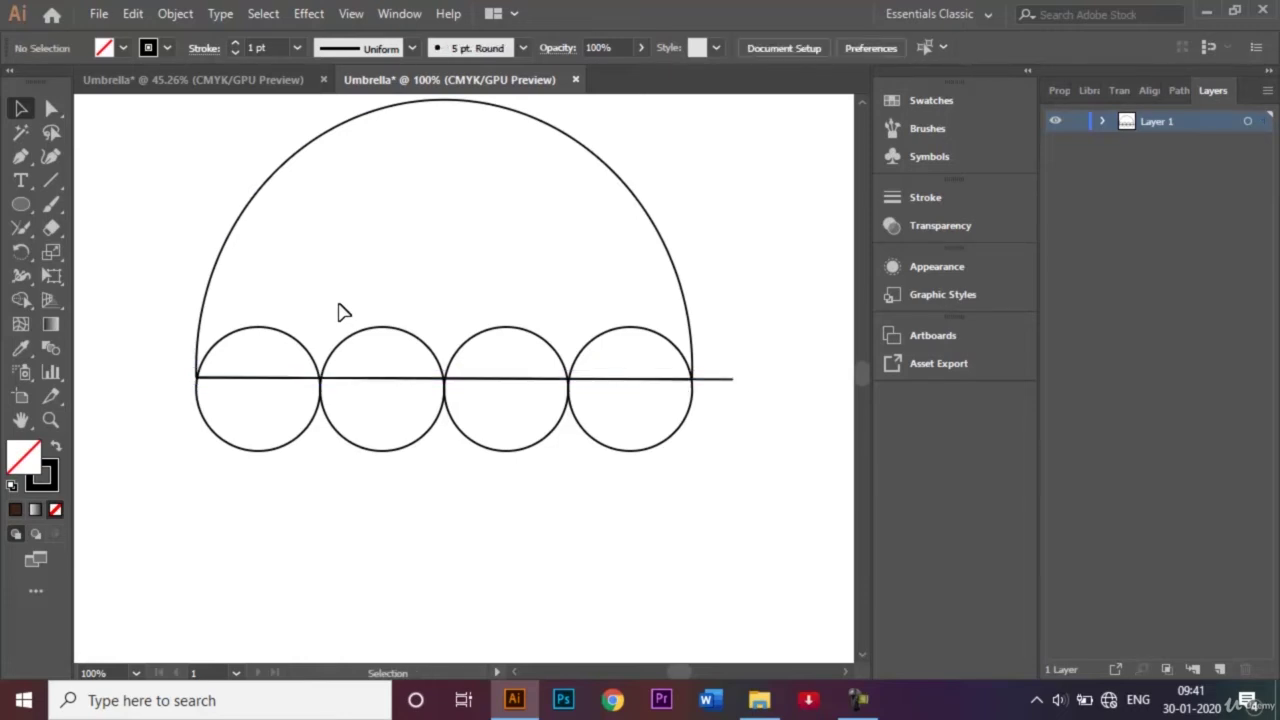
key(a)
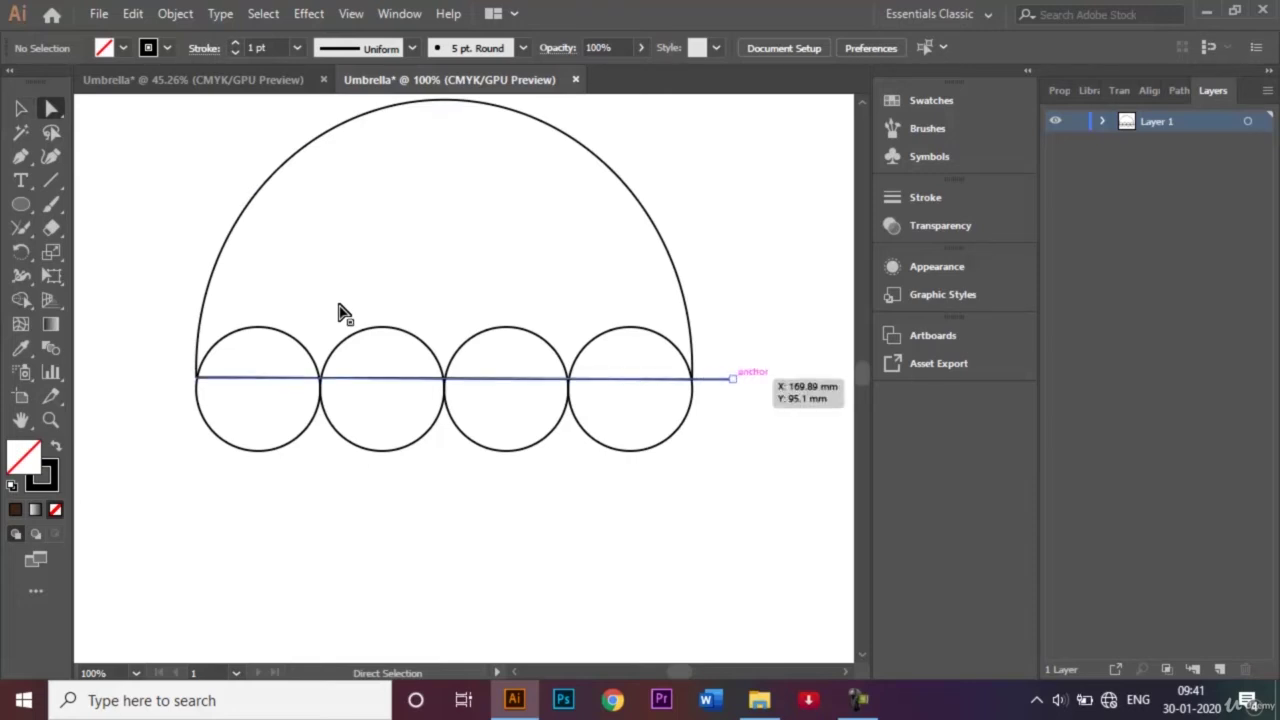
click(734, 378)
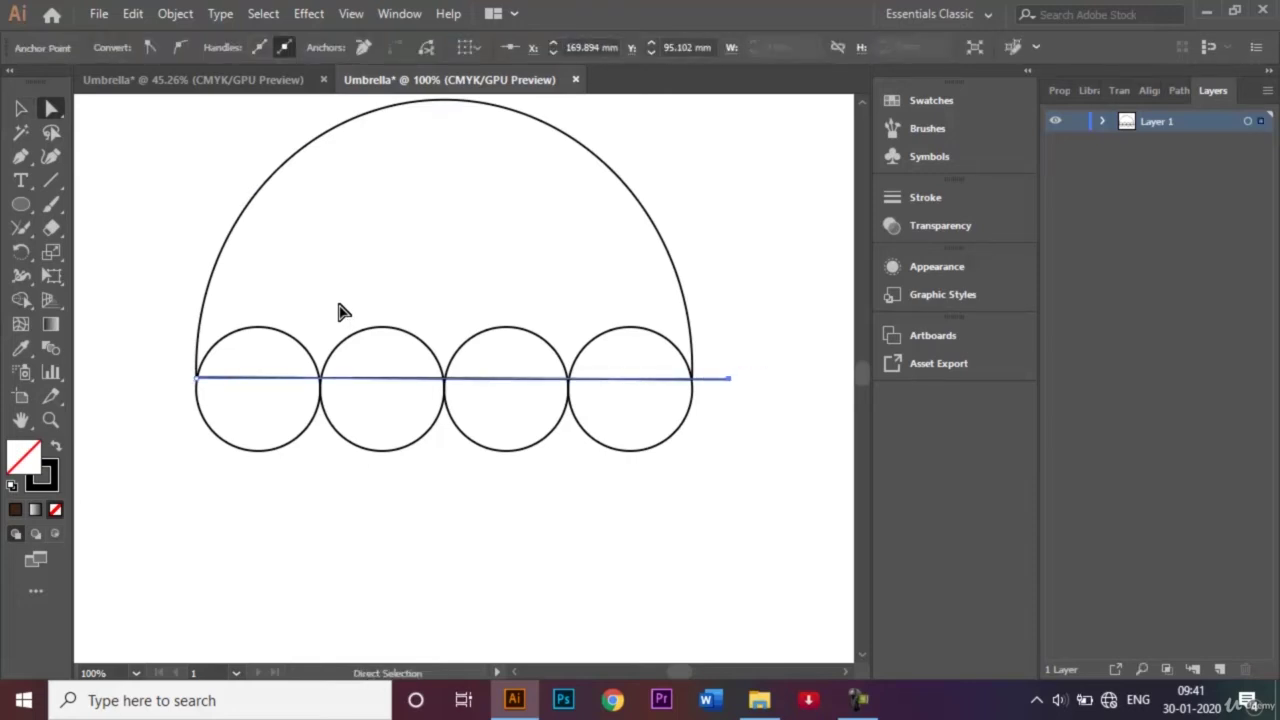
key(Left)
key(Left)
key(Left)
key(Left)
key(Left)
key(Left)
key(Left)
key(Left)
key(Left)
key(Left)
key(Left)
key(Left)
key(v)
click(340, 312)
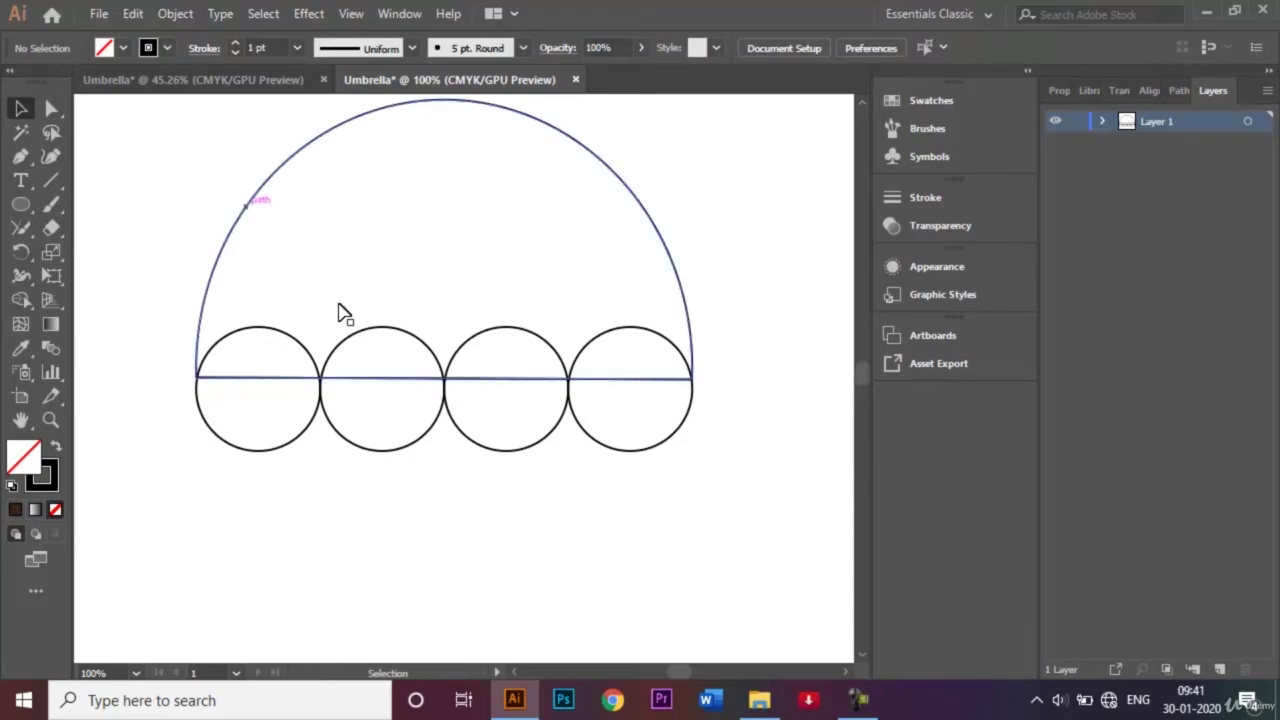
Step: Join the arc and the base line at their right corner with the Join tool
click(340, 312)
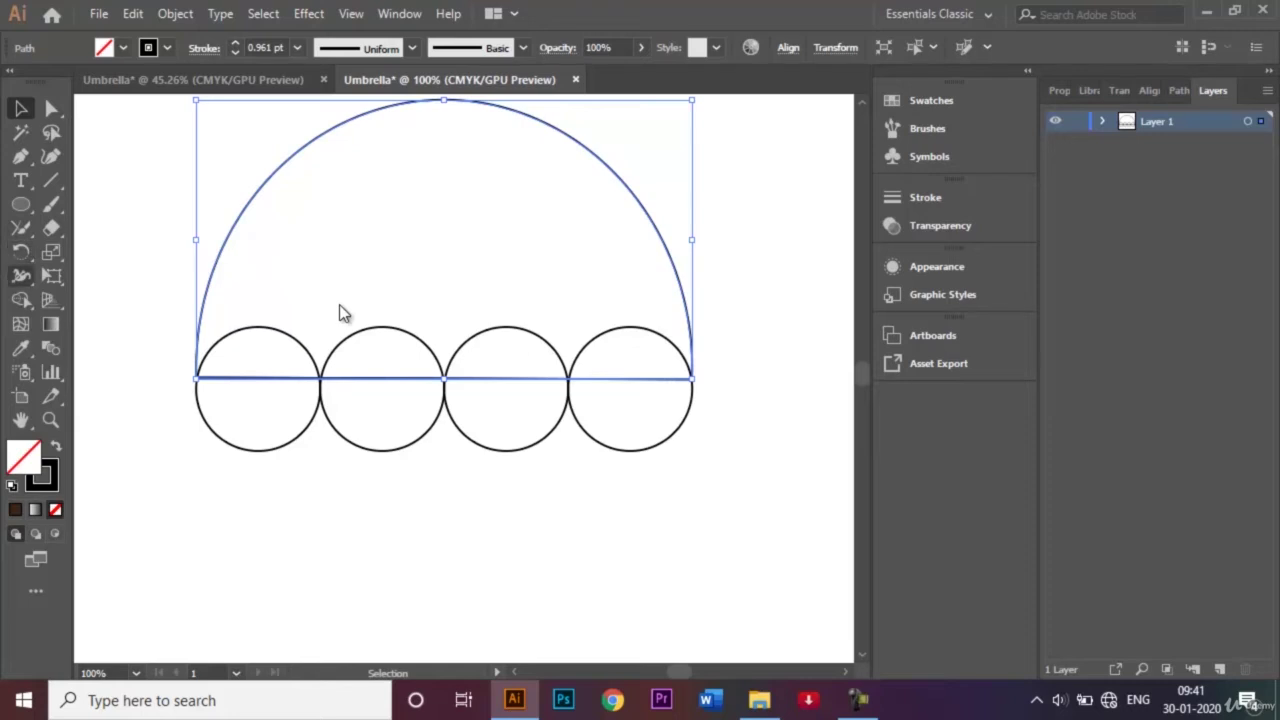
click(21, 228)
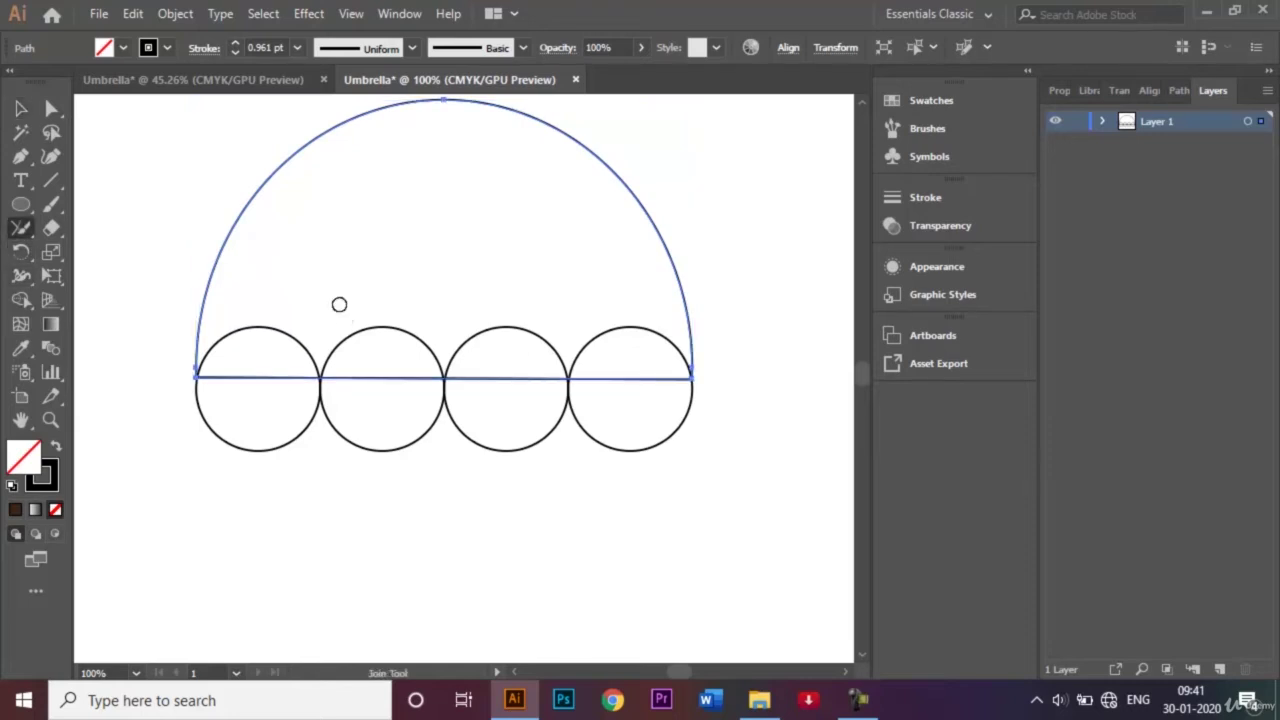
drag(698, 382, 625, 326)
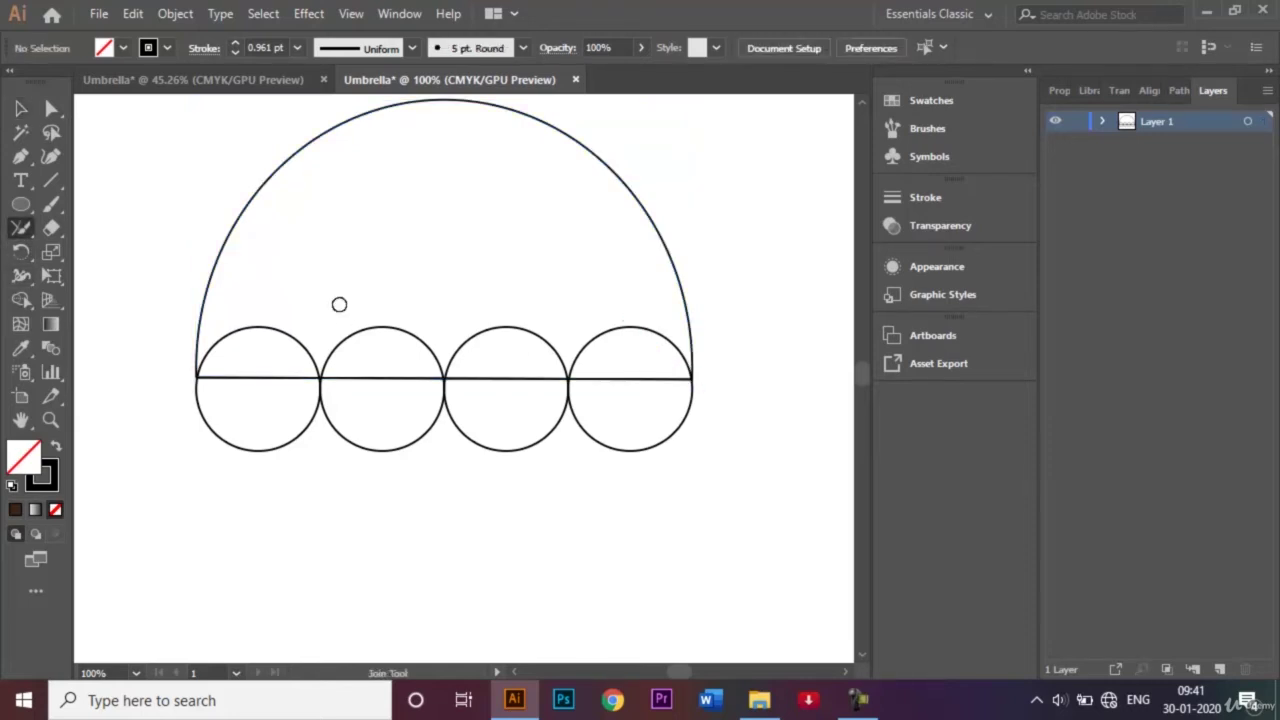
key(v)
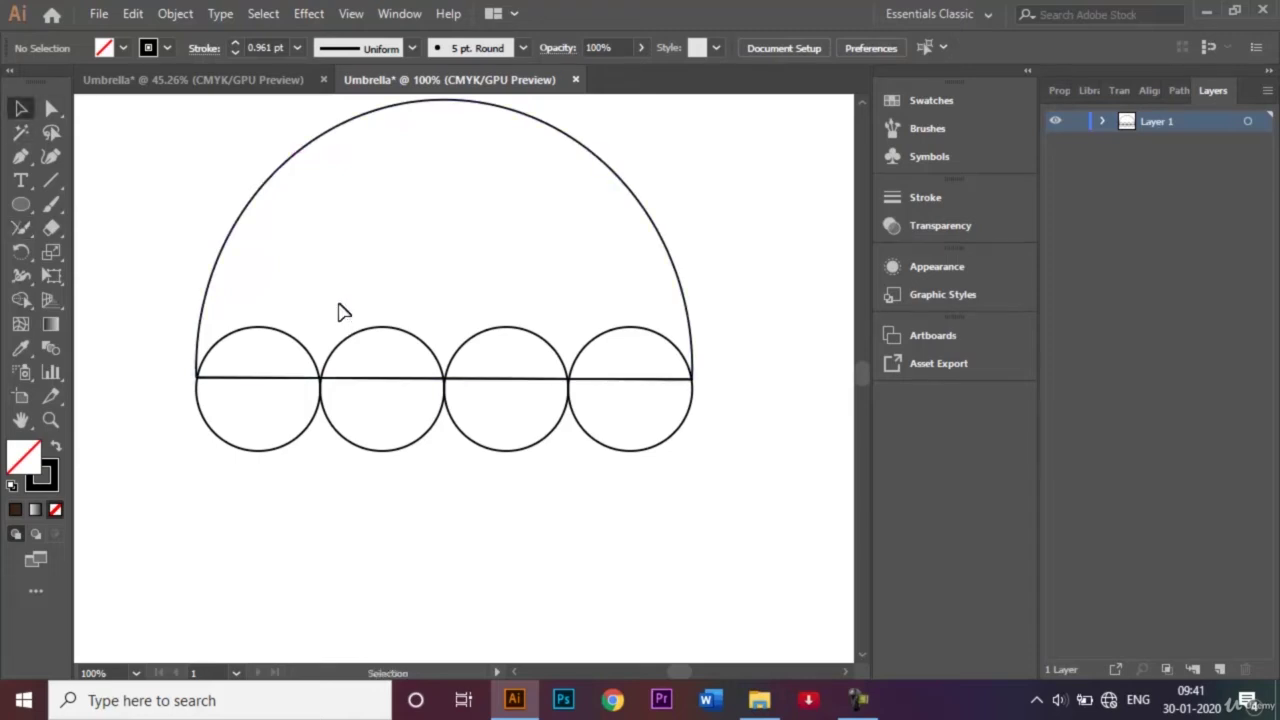
Step: Use the Shape Builder tool on the arc, line and circles to remove the circle portions below the base line
mouse_move(137, 266)
mouse_down()
mouse_move(491, 414)
mouse_move(716, 474)
mouse_up()
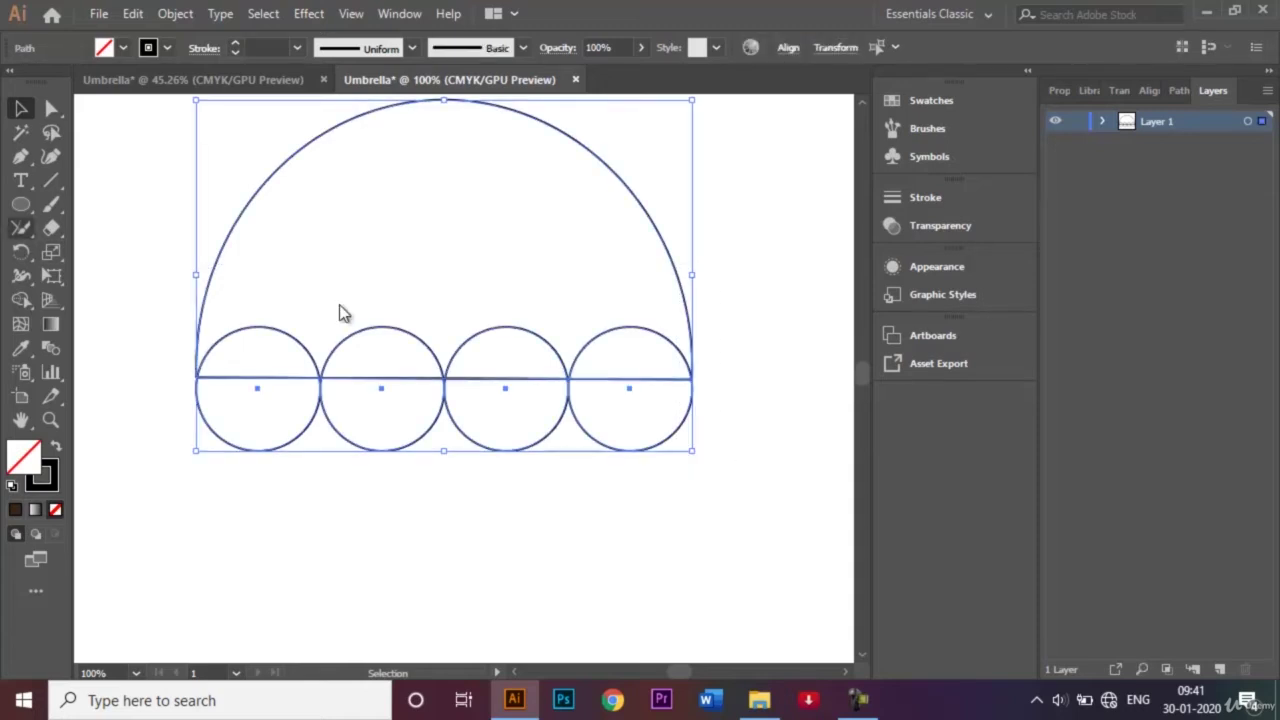
key(shift+m)
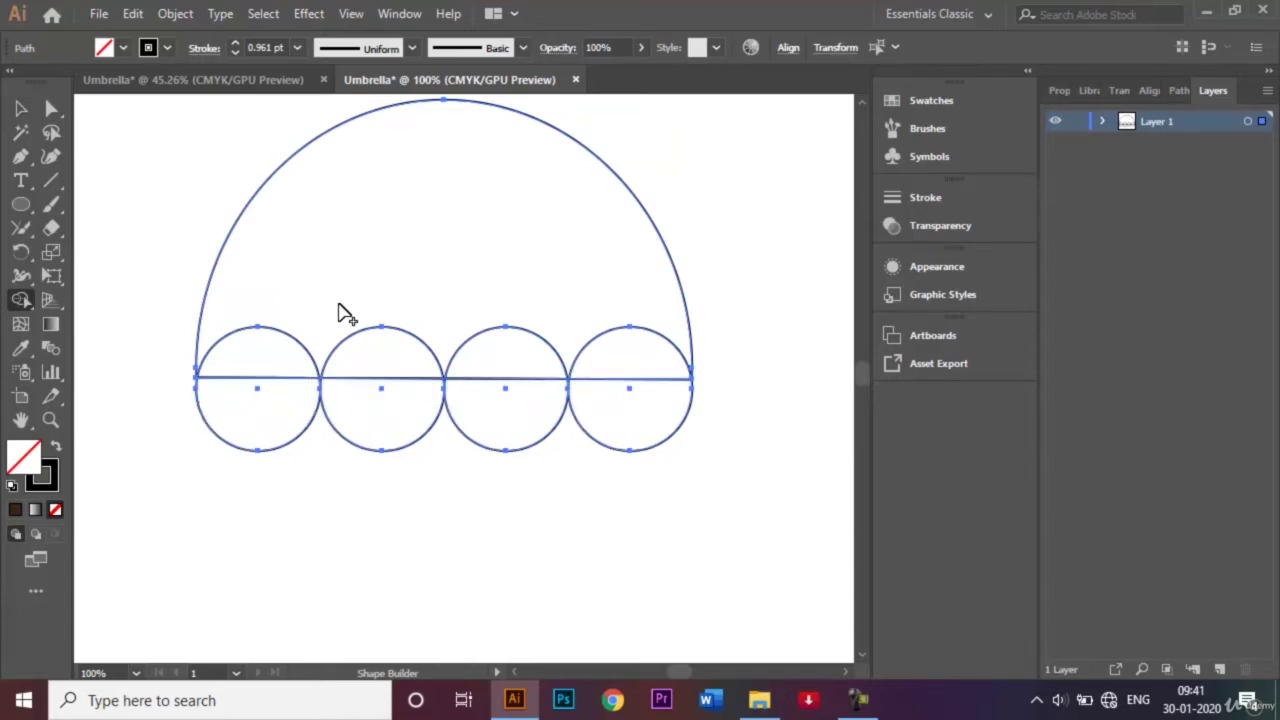
key(alt)
mouse_move(182, 405)
mouse_down()
mouse_move(348, 394)
mouse_move(695, 423)
mouse_up()
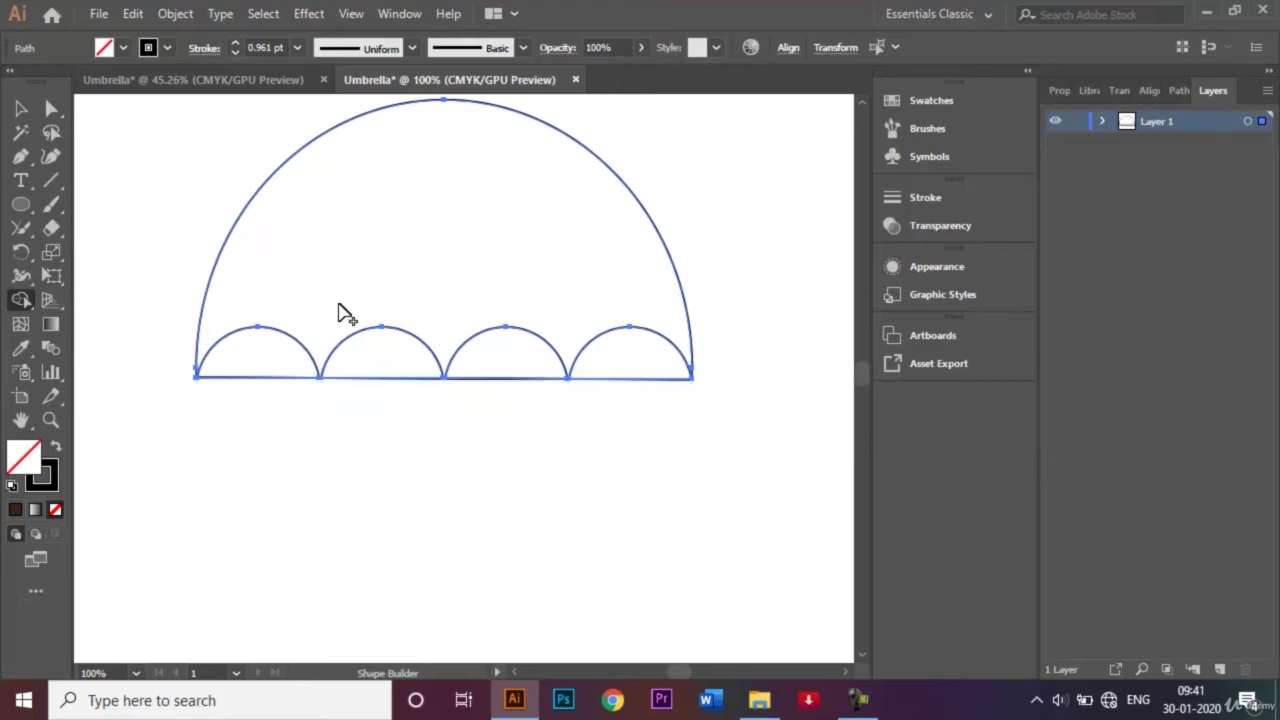
Step: Remove the straight base segments under the four small arcs with the Shape Builder tool, leaving a scalloped canopy edge
key(alt)
alt+click(382, 378)
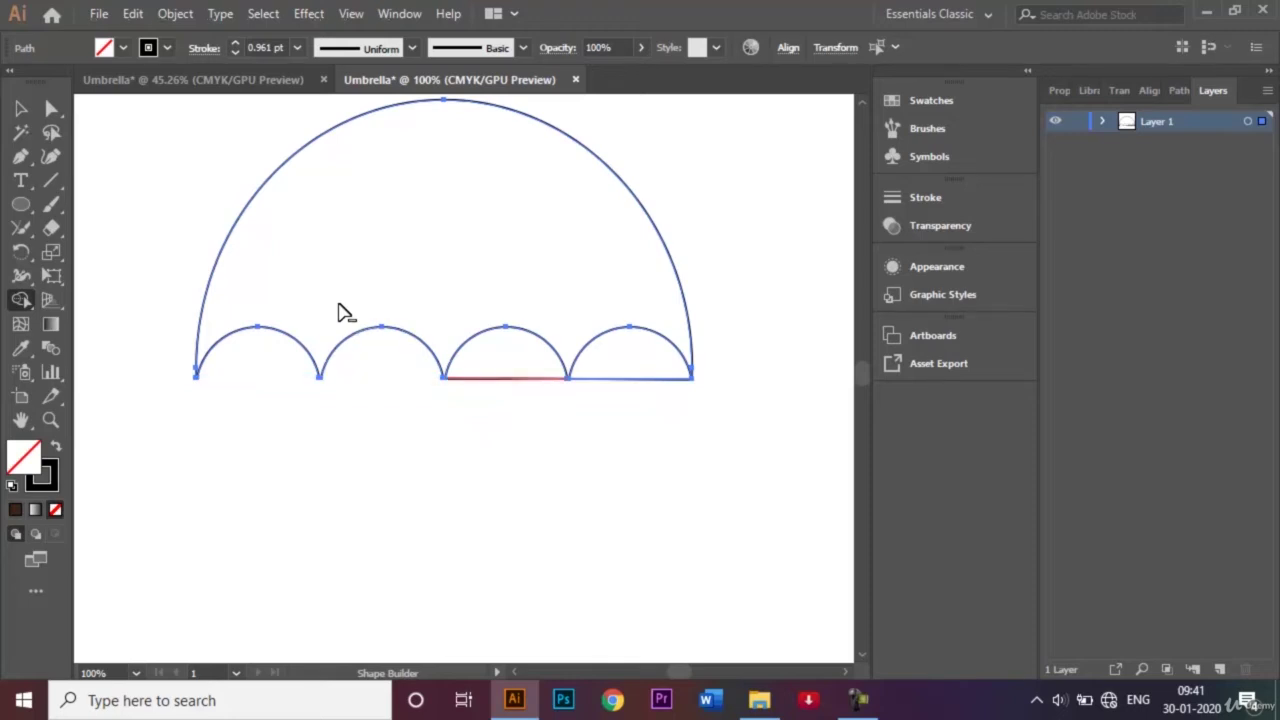
alt+click(508, 379)
alt+click(630, 378)
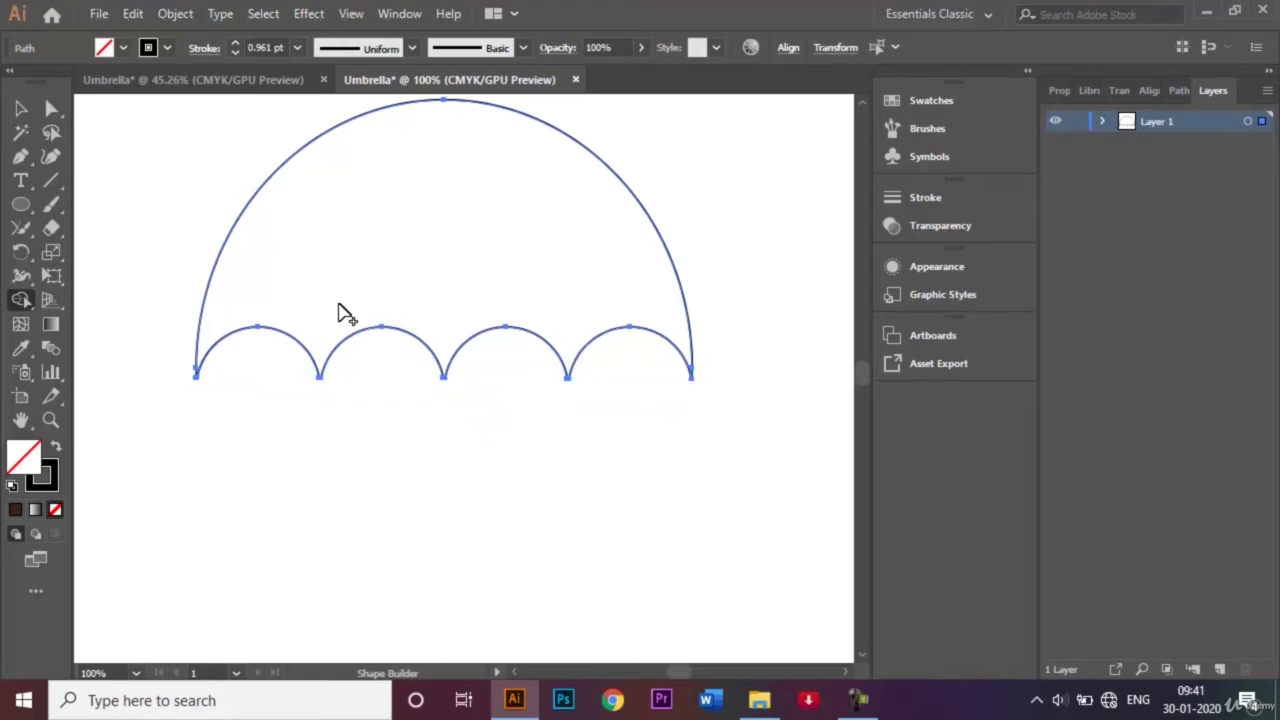
key(v)
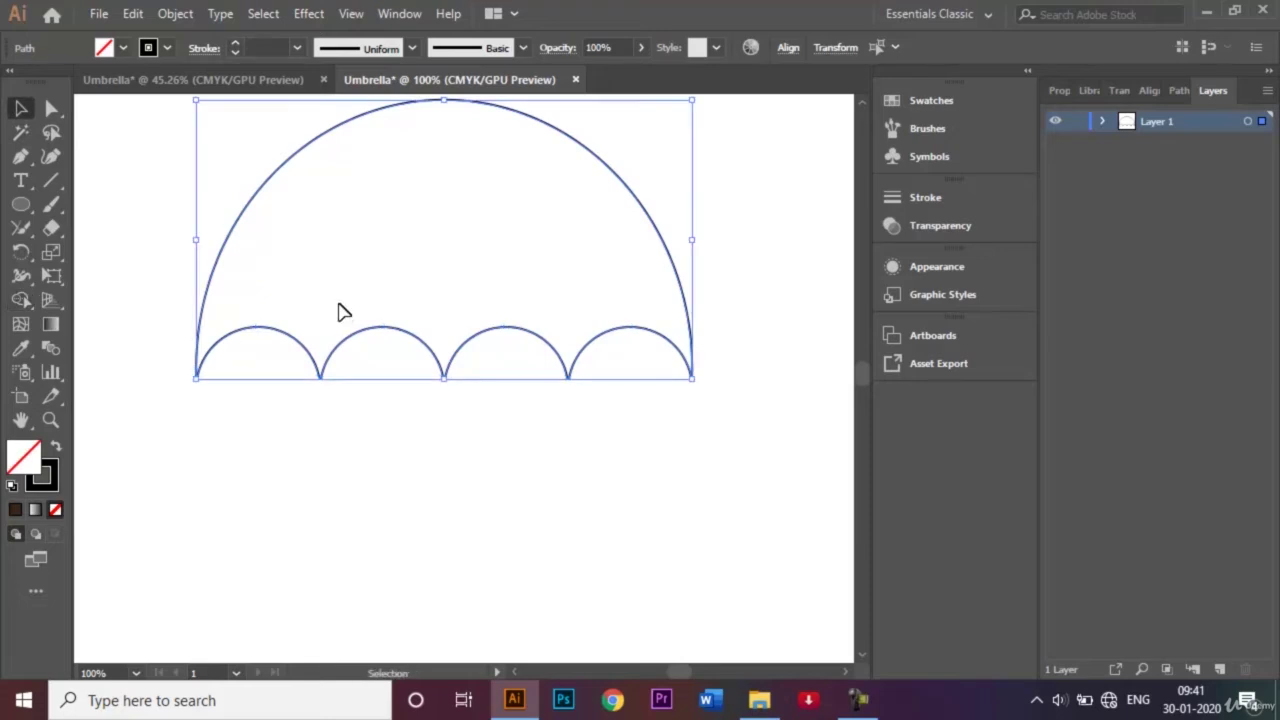
click(338, 313)
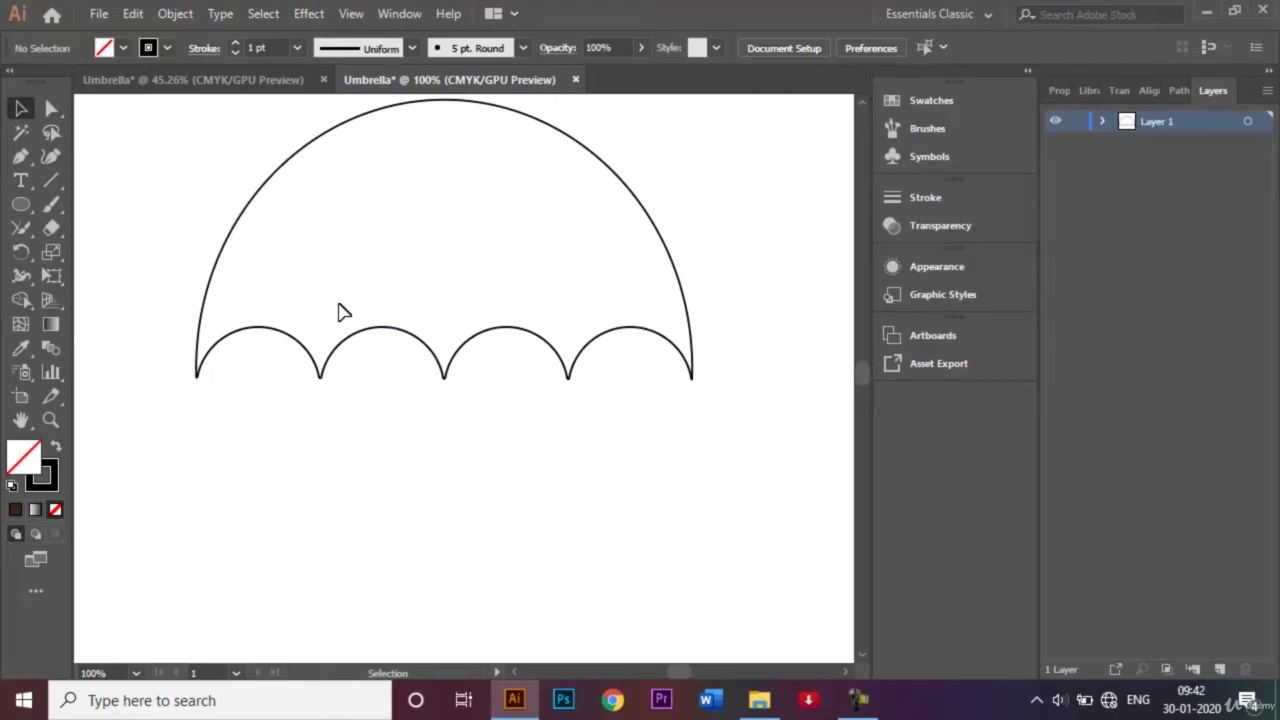
Step: Try to join the large arc and the scalloped edge at the left corner of the canopy with the Join tool
drag(180, 217, 747, 415)
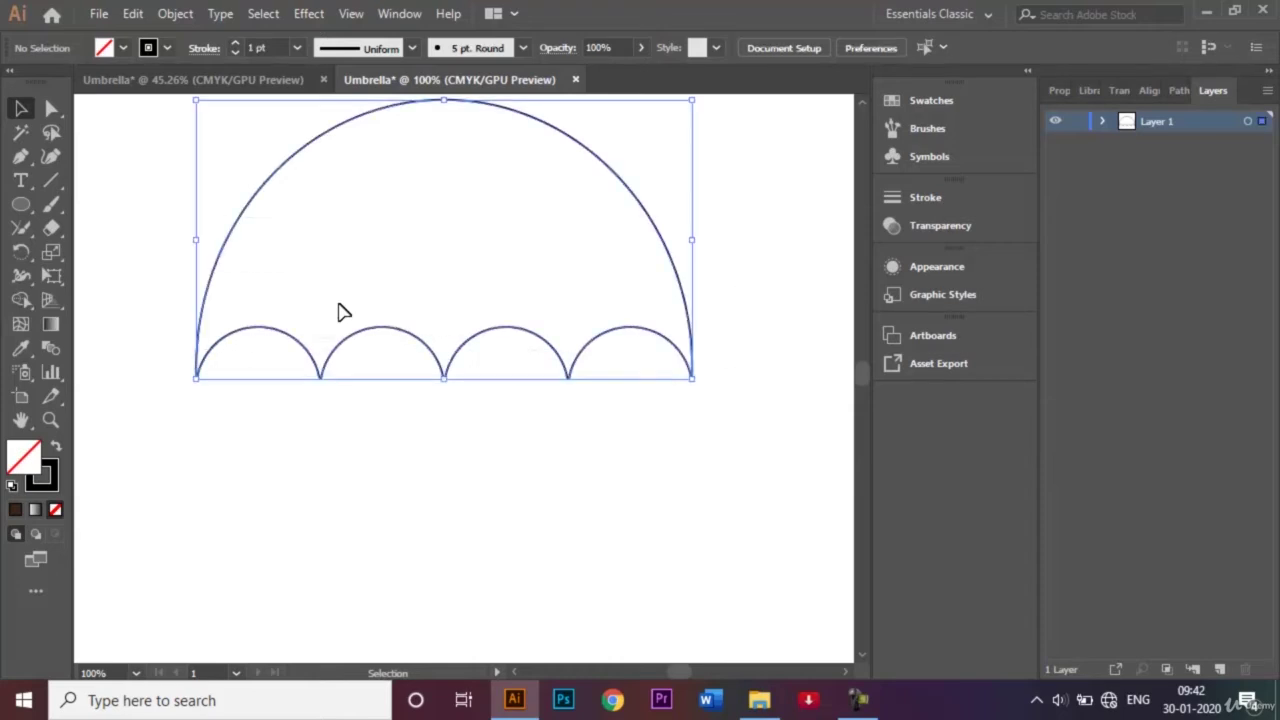
click(22, 229)
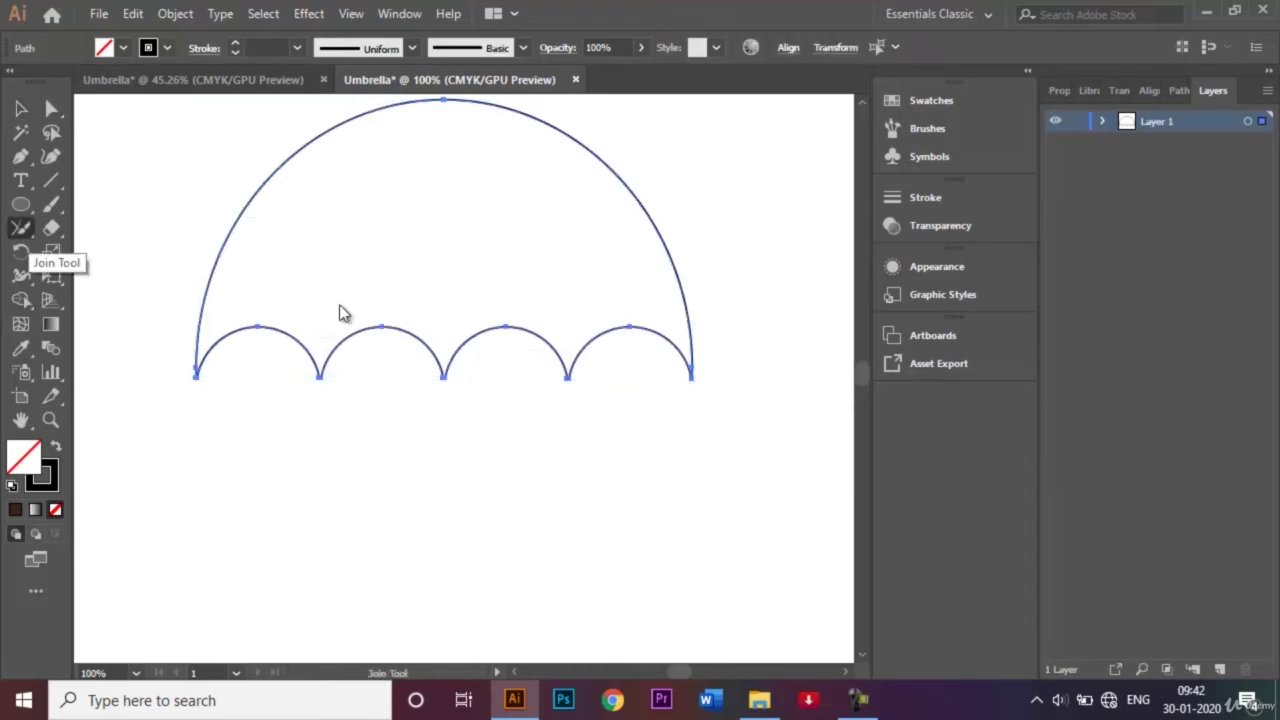
drag(199, 387, 195, 331)
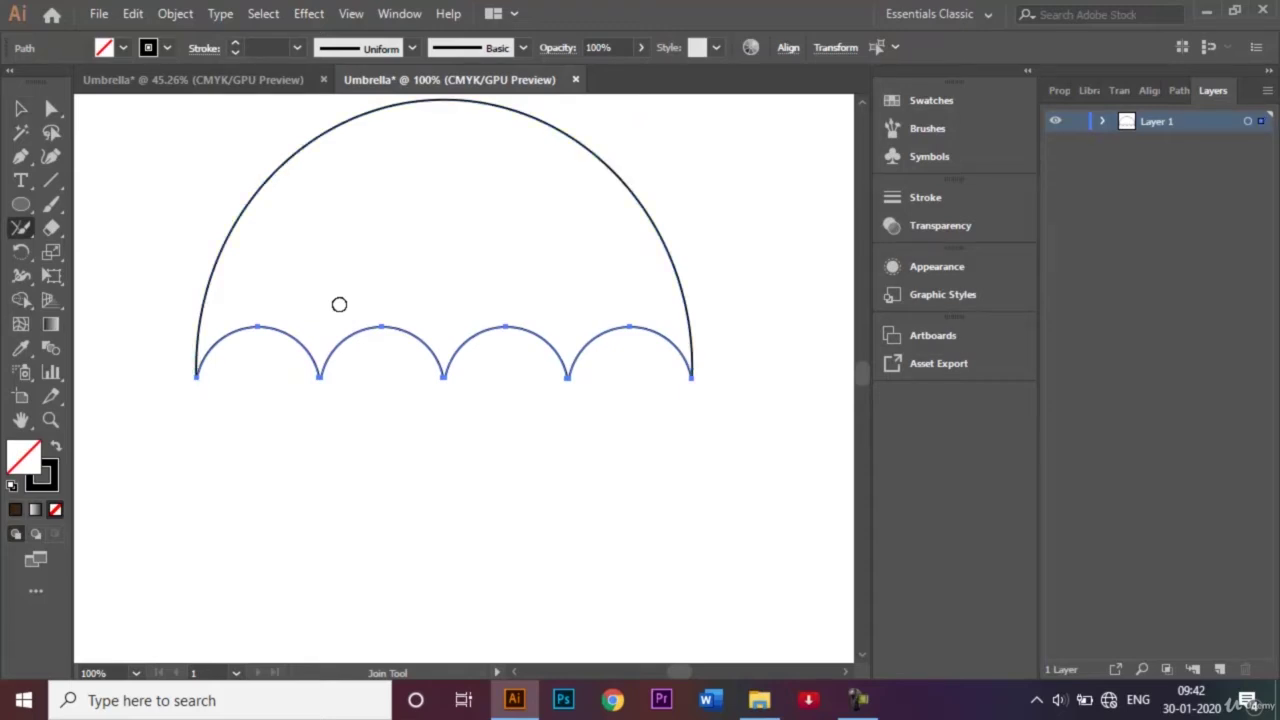
key(v)
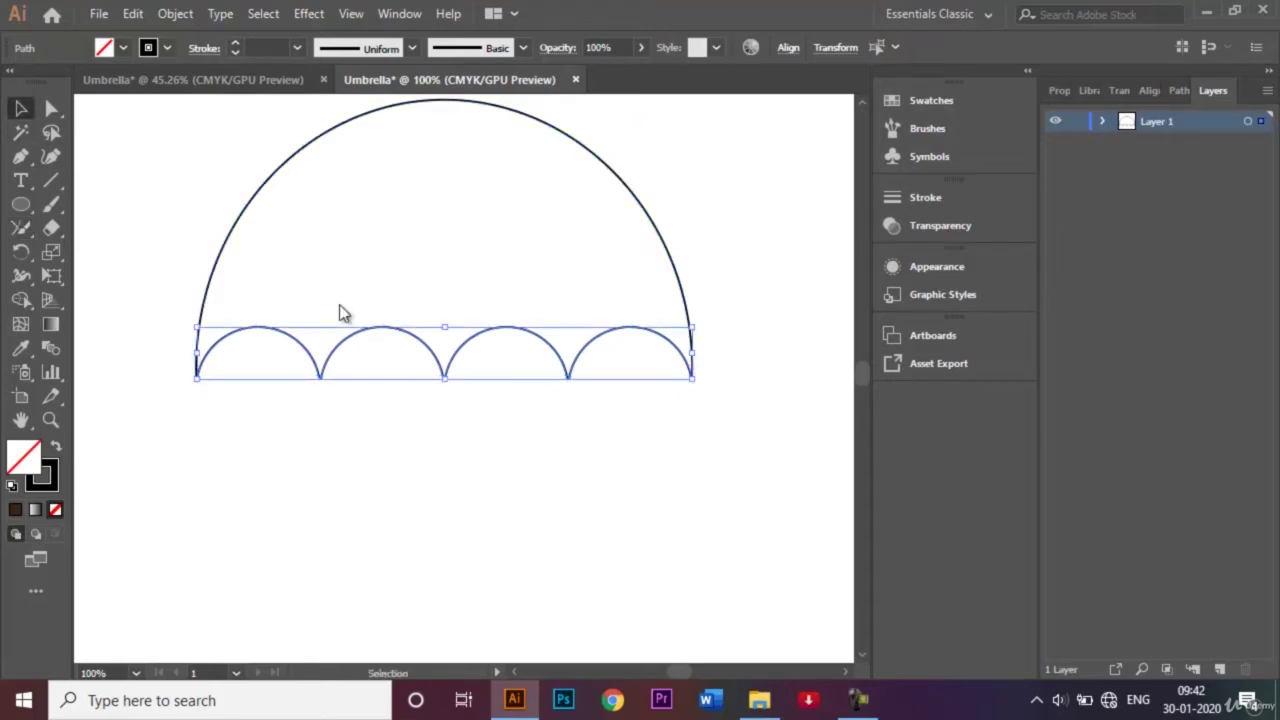
click(340, 313)
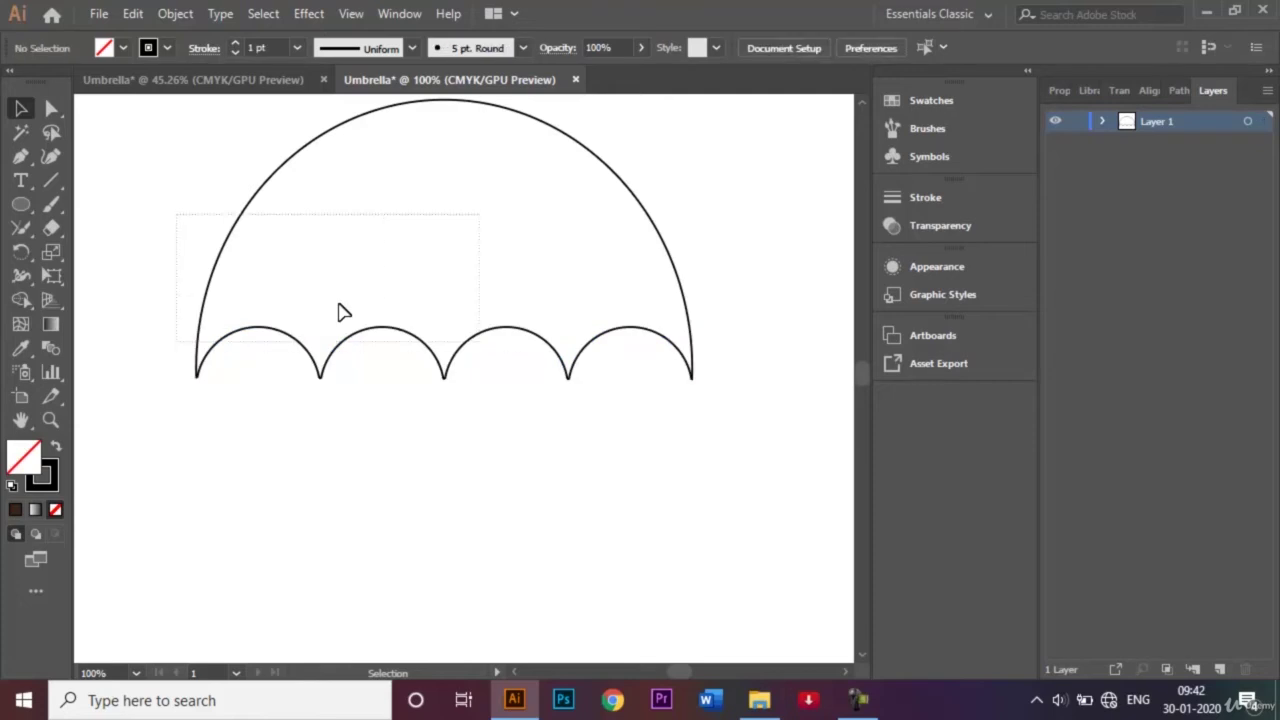
Step: Try to join the canopy's right corner and the leftmost valley of the scalloped edge with the Join tool
key(ctrl+a)
key(shift+j)
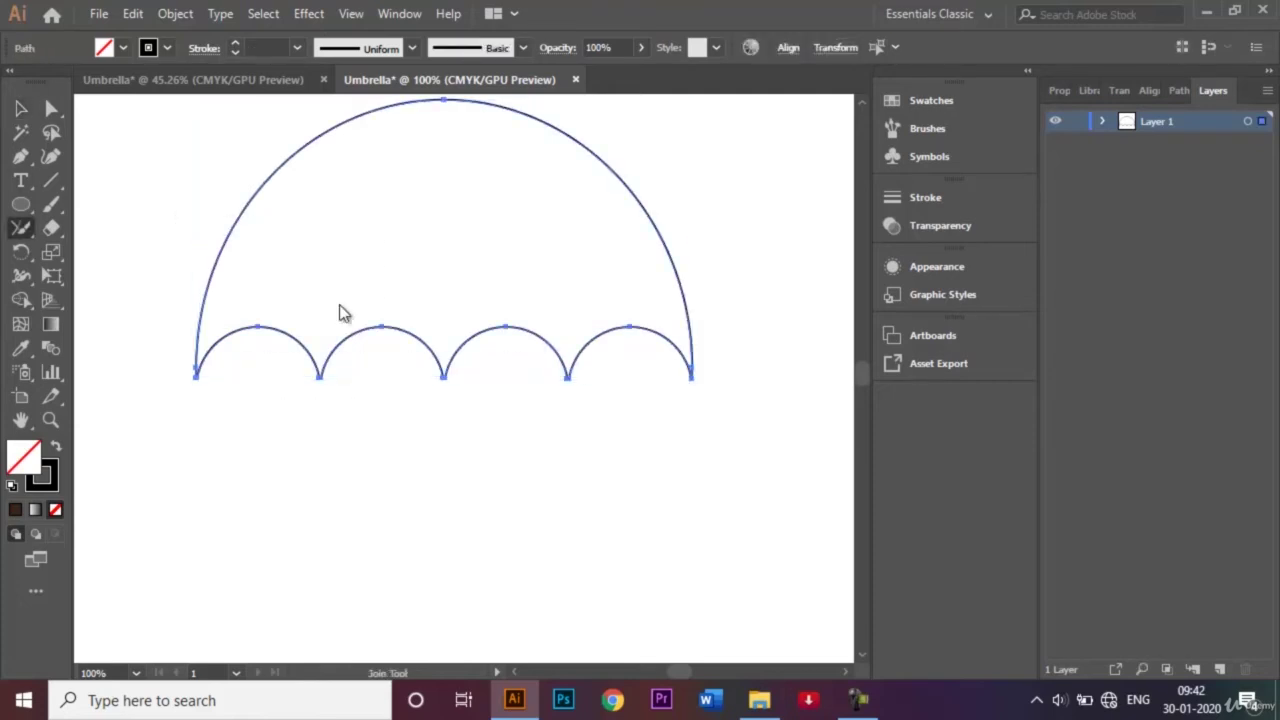
drag(688, 387, 698, 334)
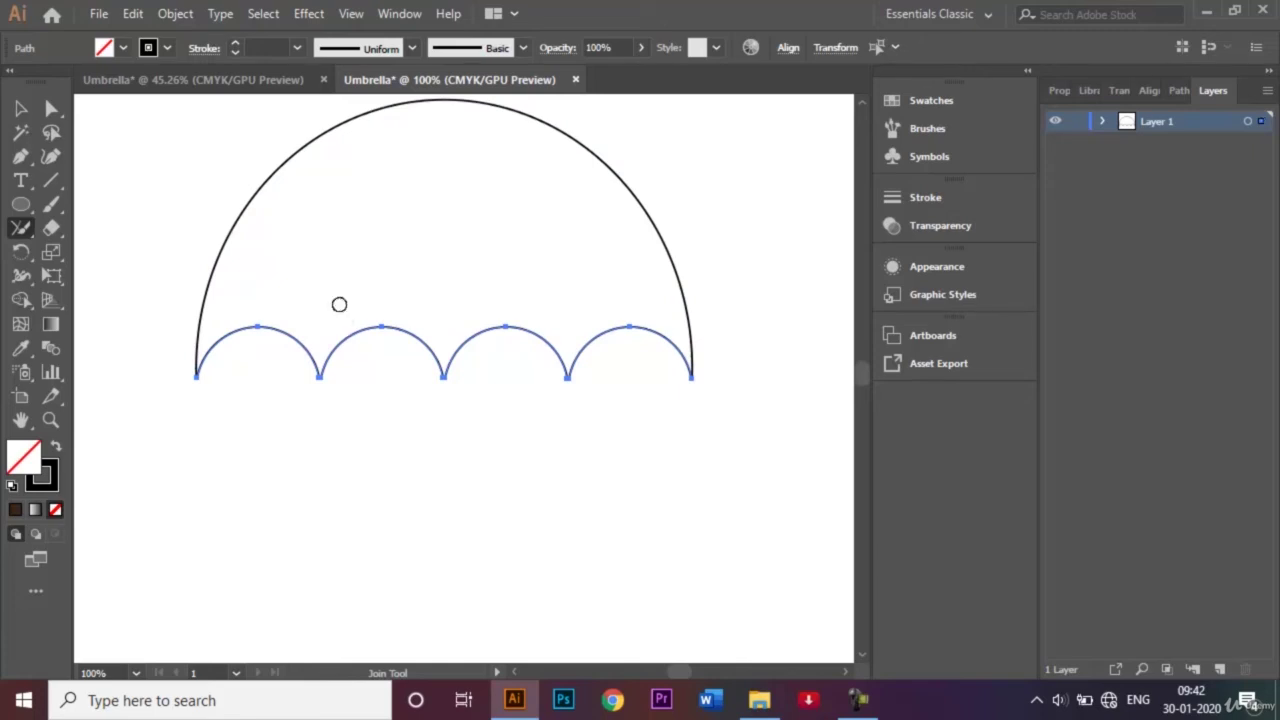
drag(316, 386, 326, 343)
key(v)
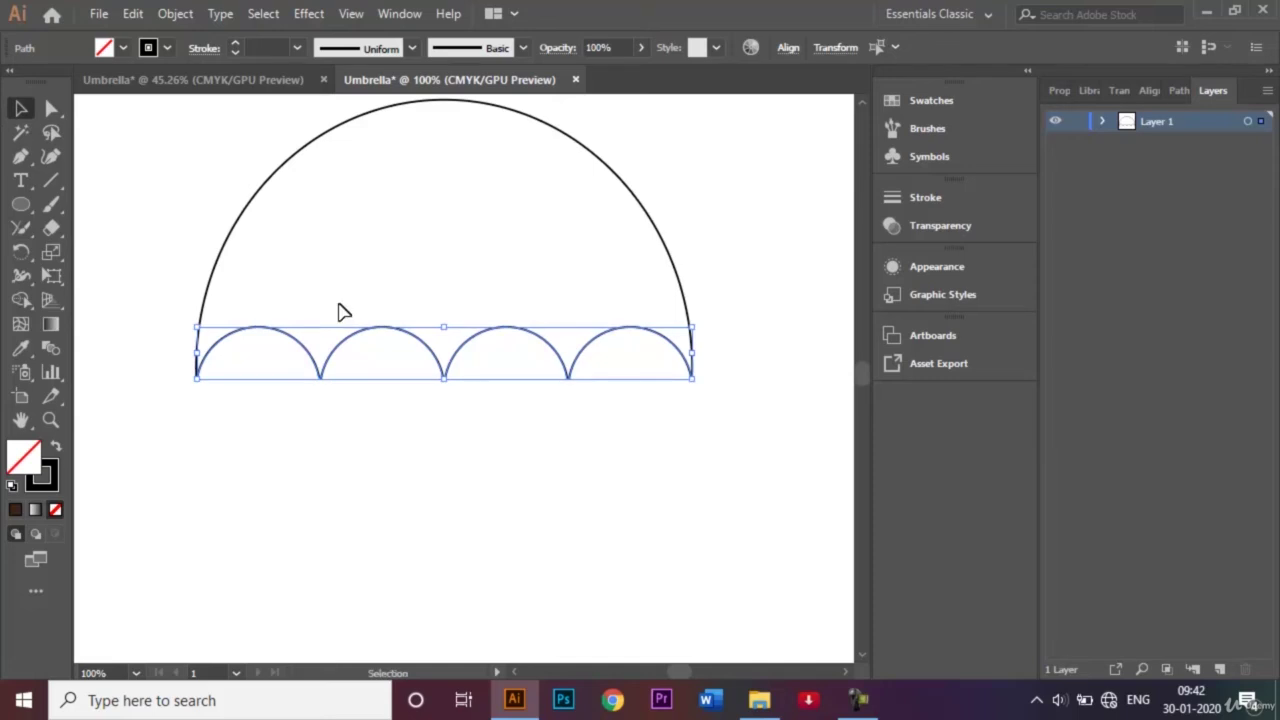
Step: Join the neighbouring small arcs at the leftmost and rightmost valleys of the scalloped edge with the Join tool
click(338, 308)
drag(183, 161, 740, 400)
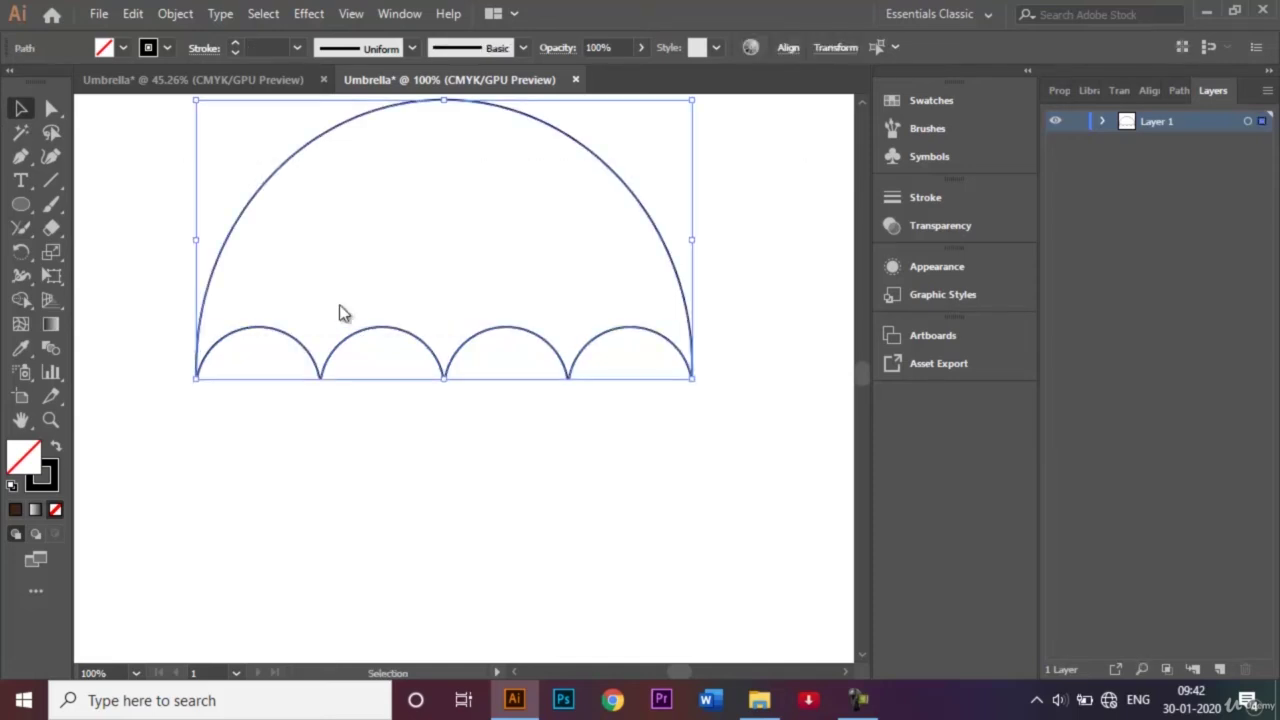
click(21, 228)
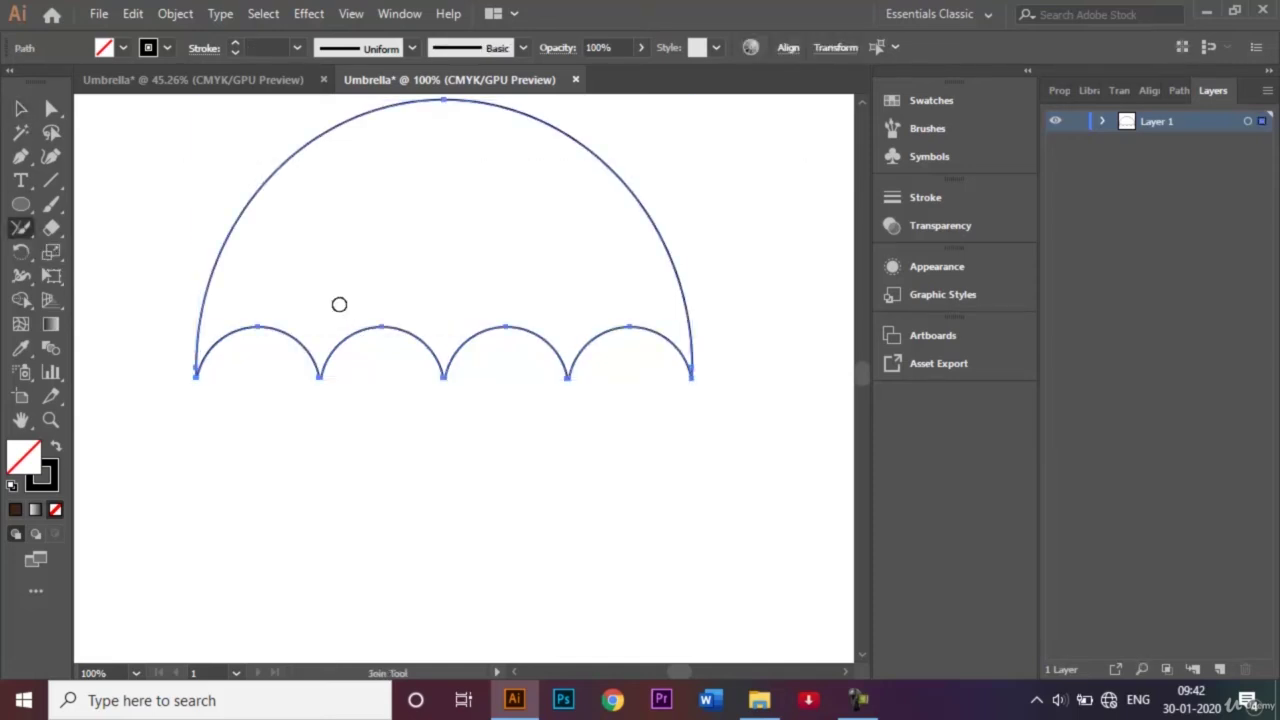
drag(320, 396, 322, 328)
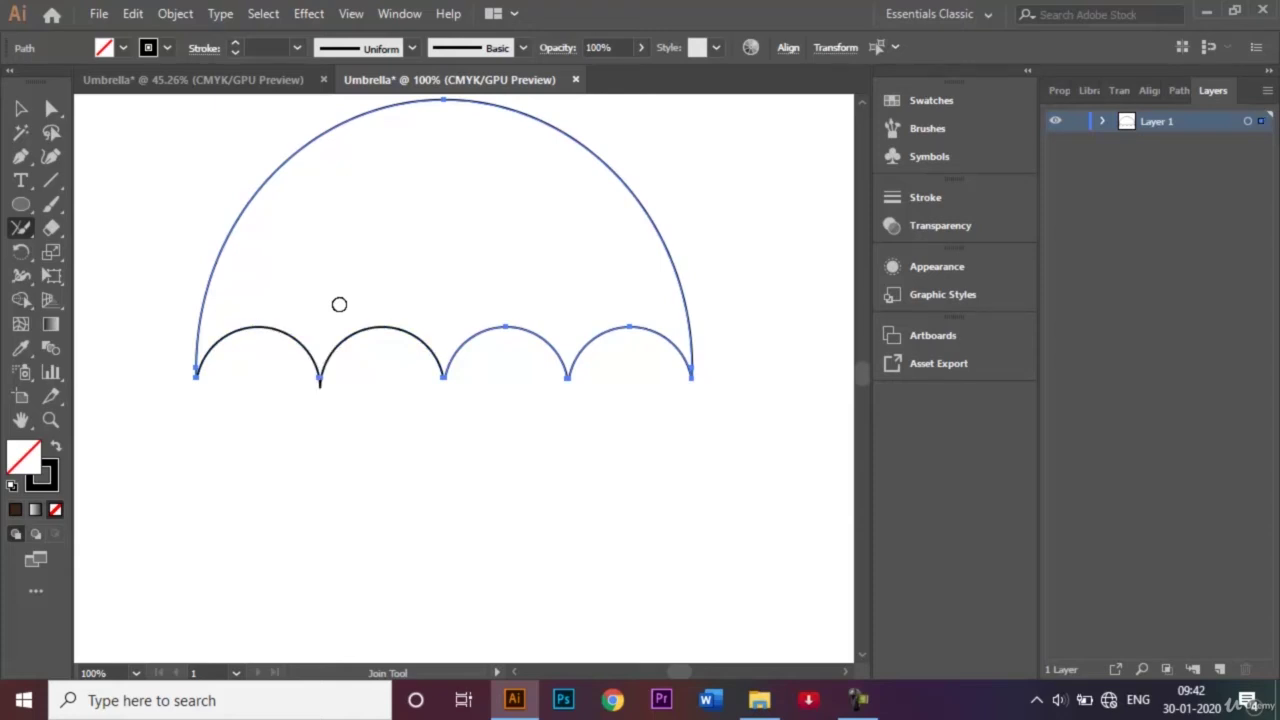
mouse_move(565, 398)
mouse_down()
mouse_move(566, 309)
mouse_move(569, 424)
mouse_up()
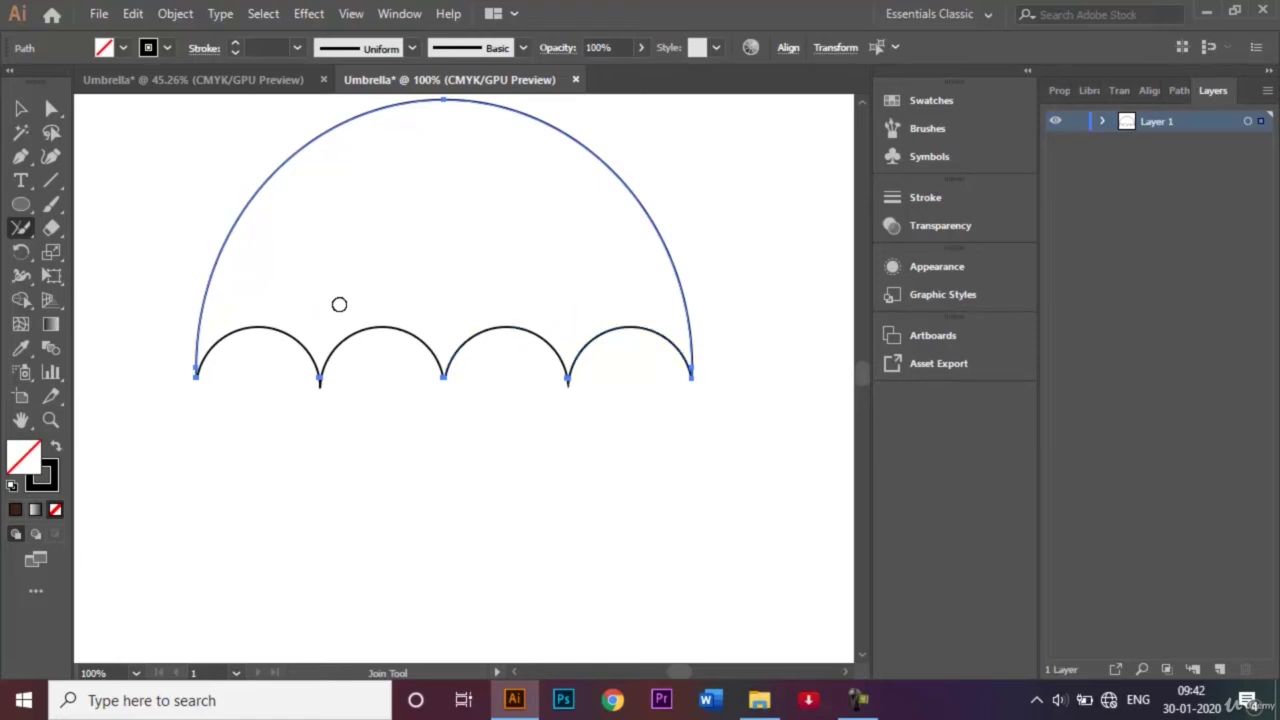
Step: Join the two halves of the scalloped edge at the middle valley with the Join tool
drag(444, 314, 444, 424)
key(v)
key(ctrl+a)
click(343, 312)
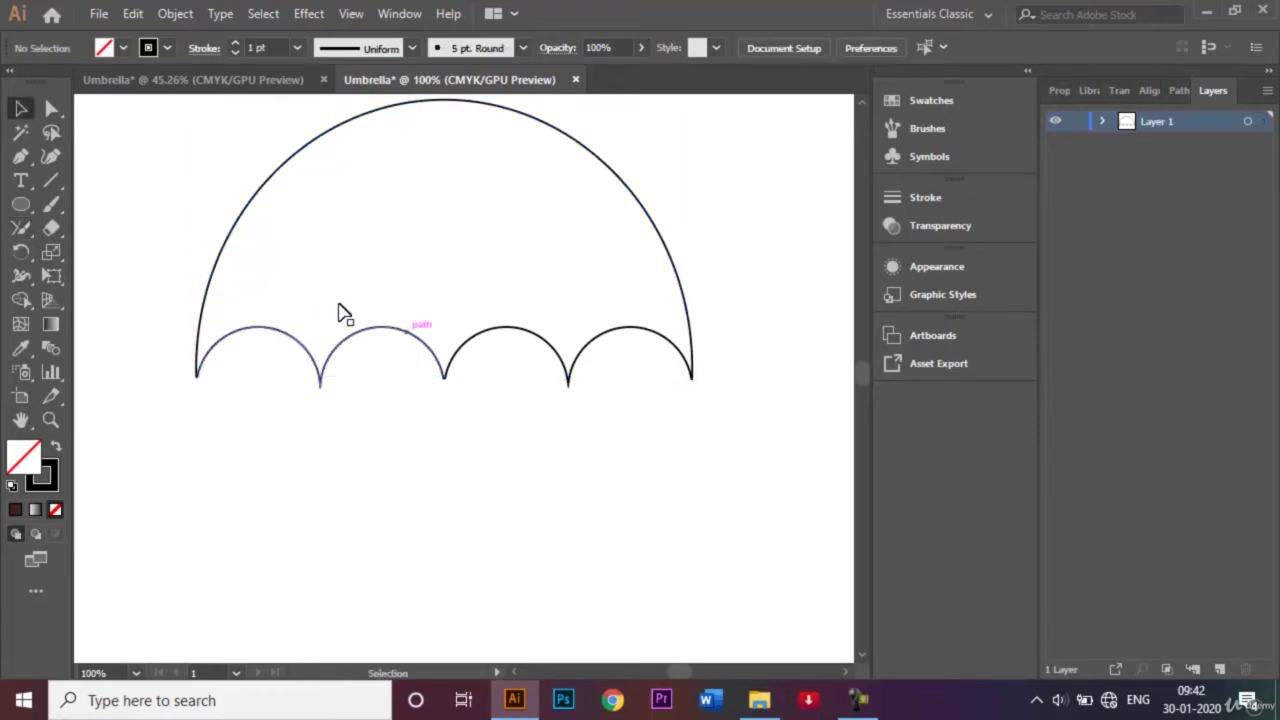
click(343, 313)
shift+click(545, 341)
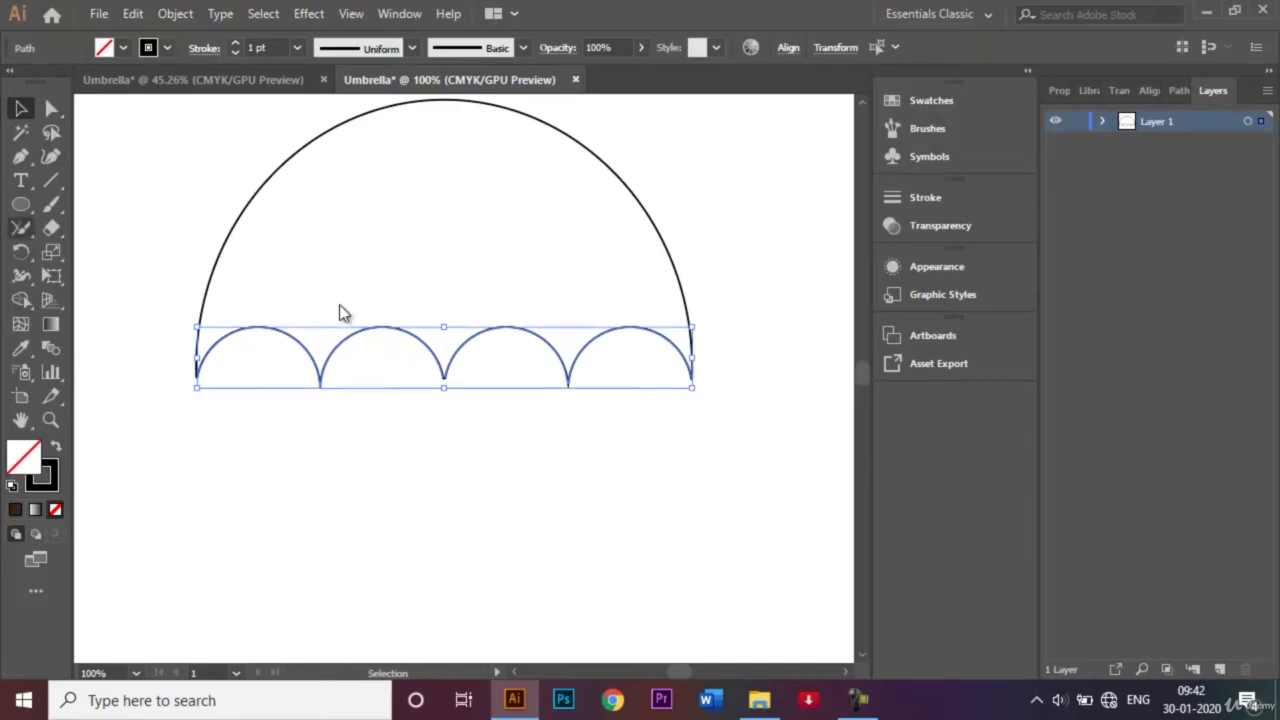
click(21, 228)
drag(445, 320, 446, 428)
key(v)
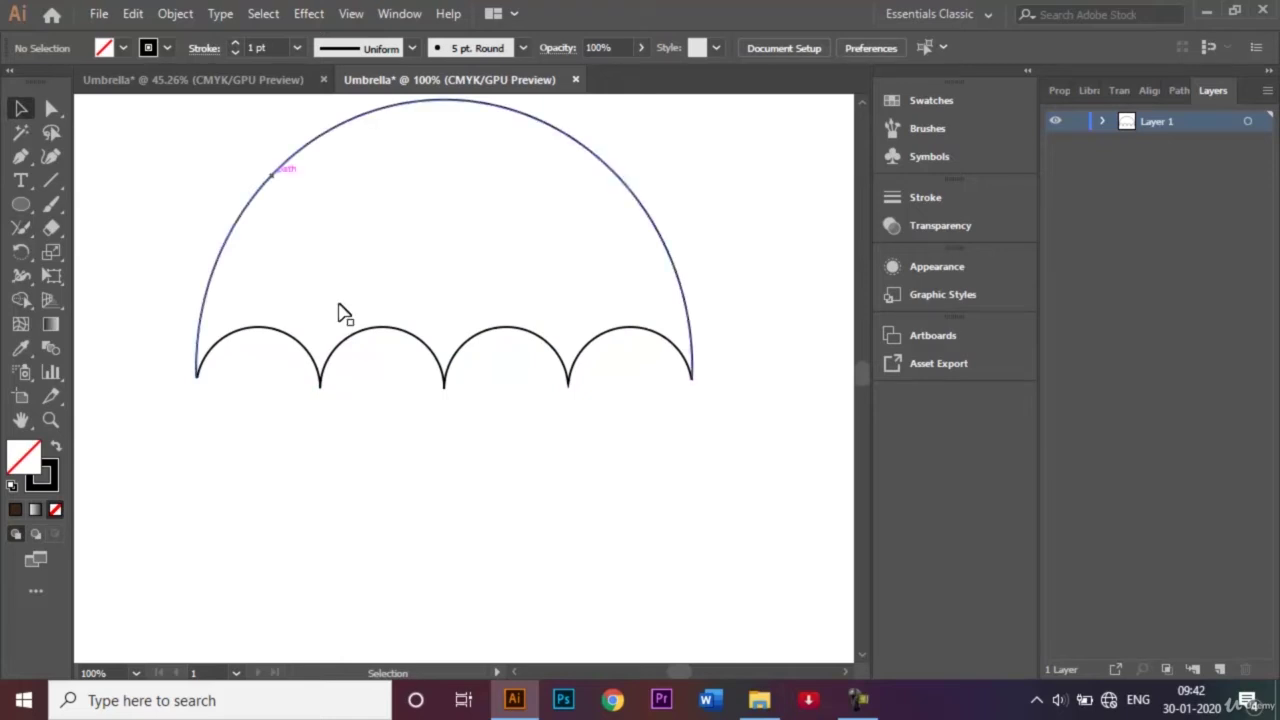
Step: Join the large arc to the completed scalloped edge at the canopy's left corner with the Join tool
click(271, 176)
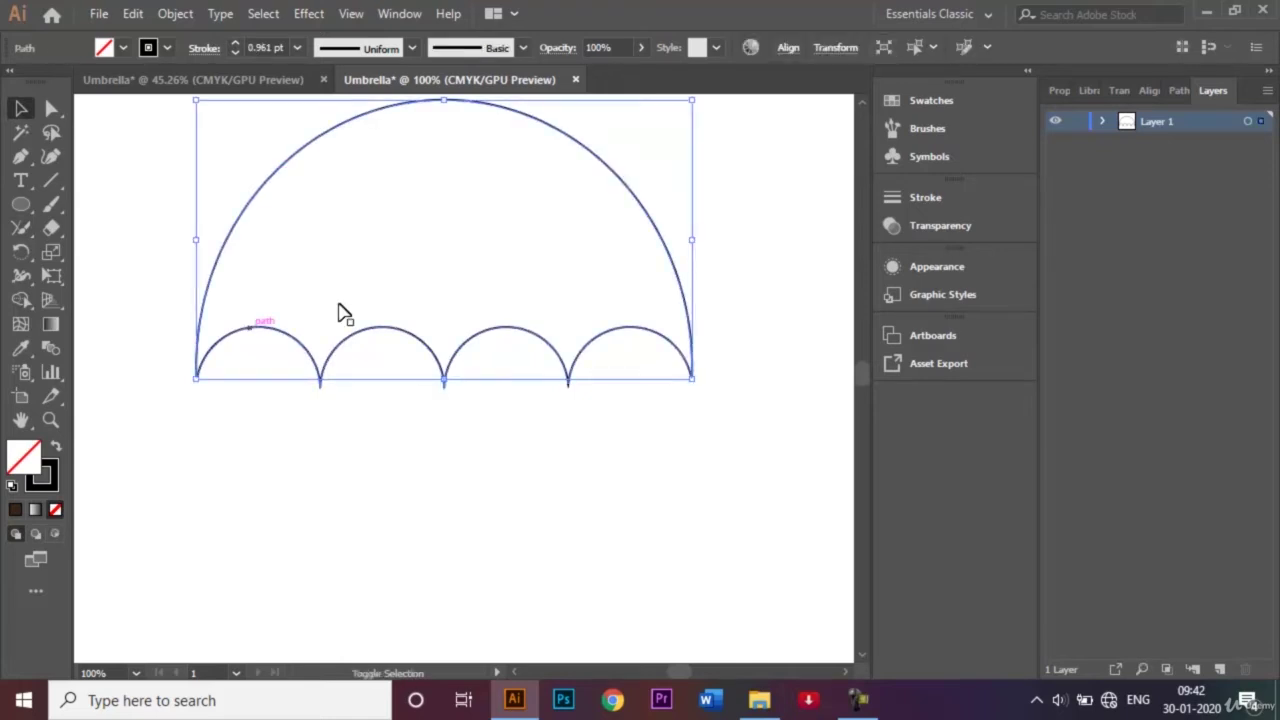
shift+click(340, 313)
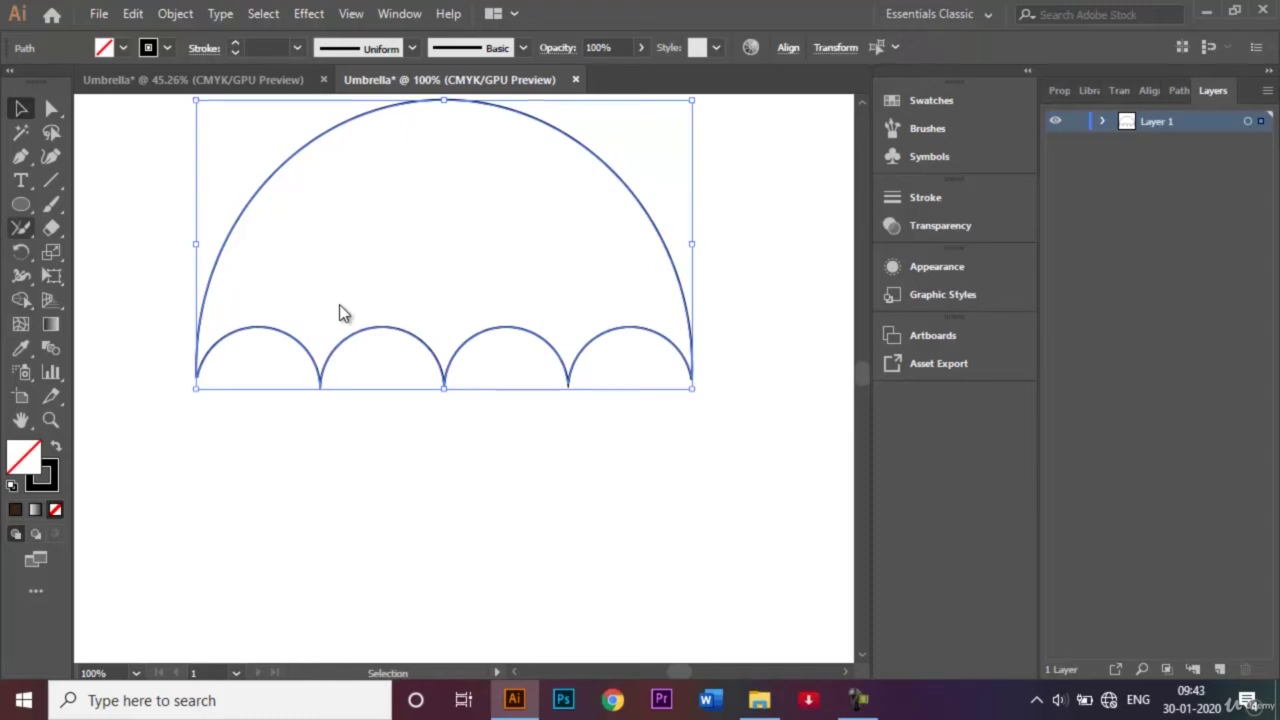
drag(200, 386, 196, 345)
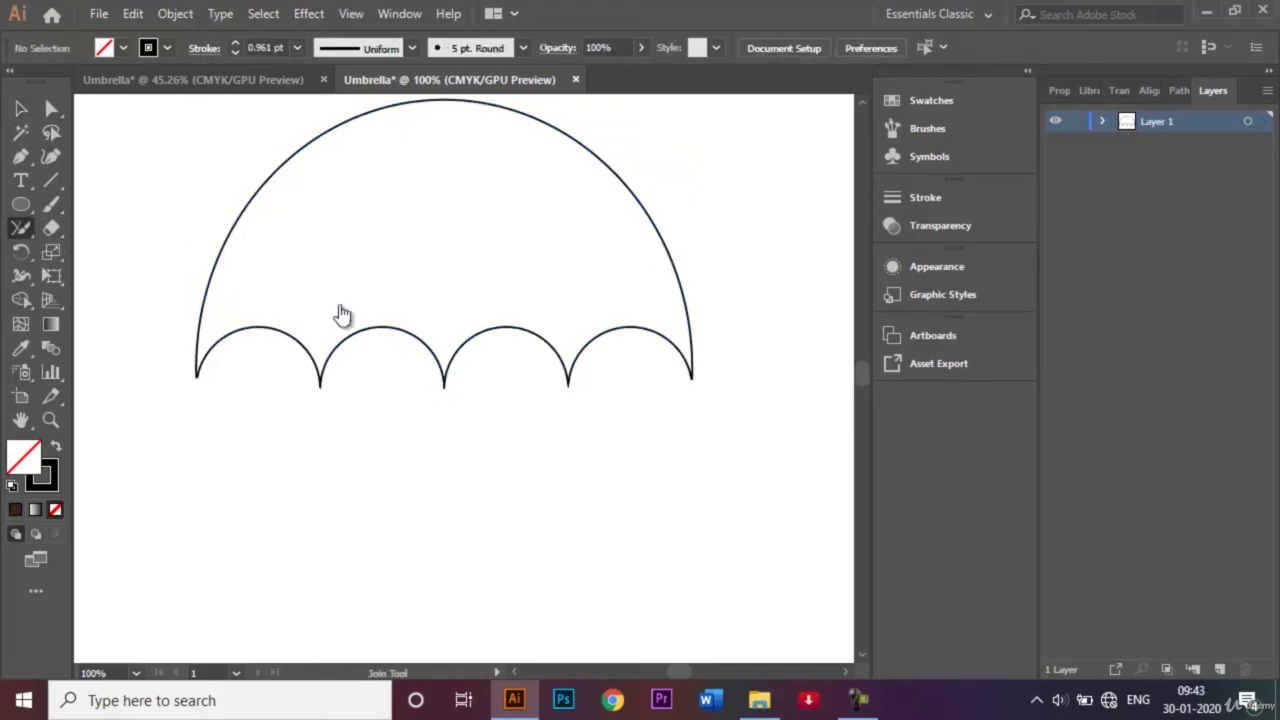
key(v)
Step: Close the canopy outline by joining the large arc and scalloped edge at the right corner with the Join tool
key(ctrl+a)
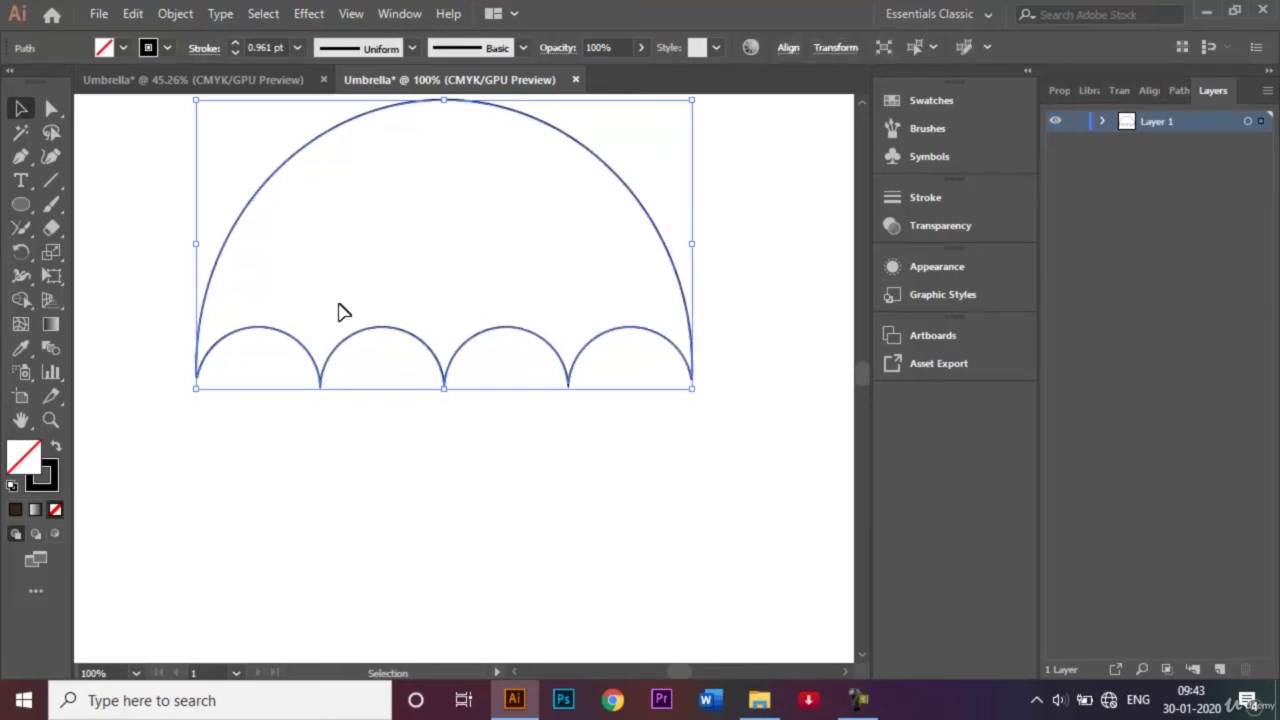
click(21, 228)
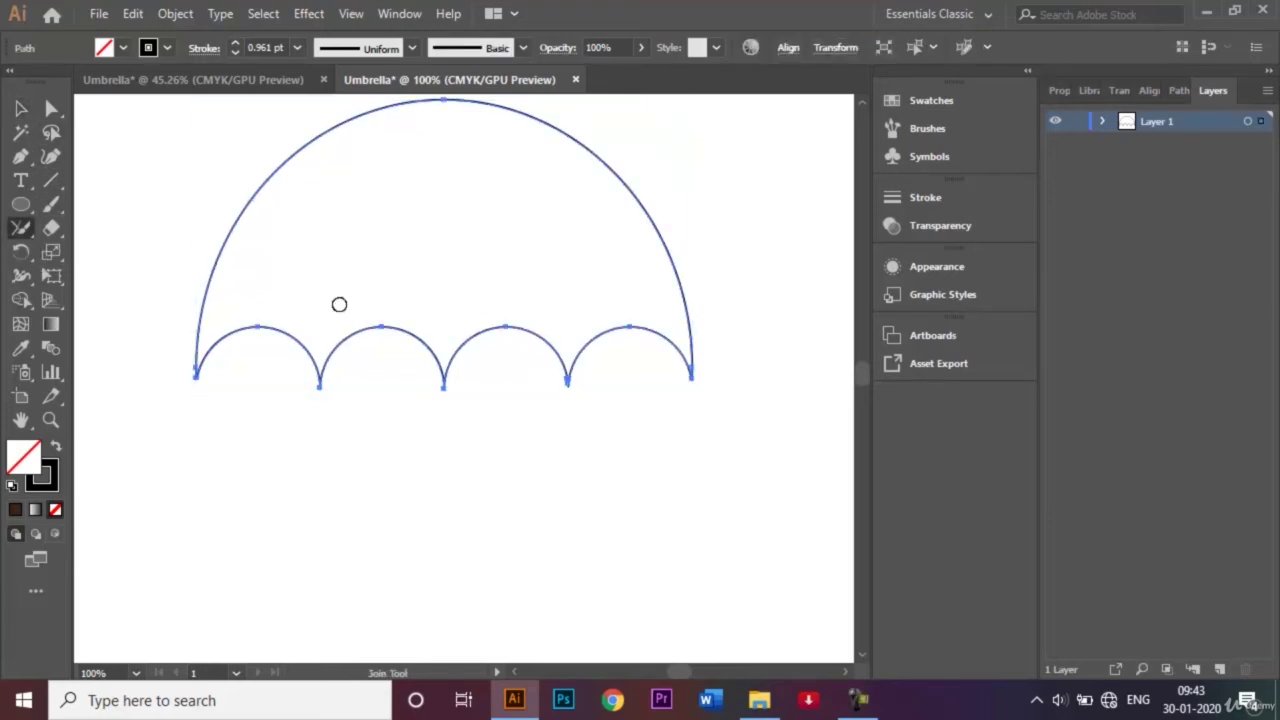
drag(692, 390, 686, 321)
click(21, 108)
click(343, 314)
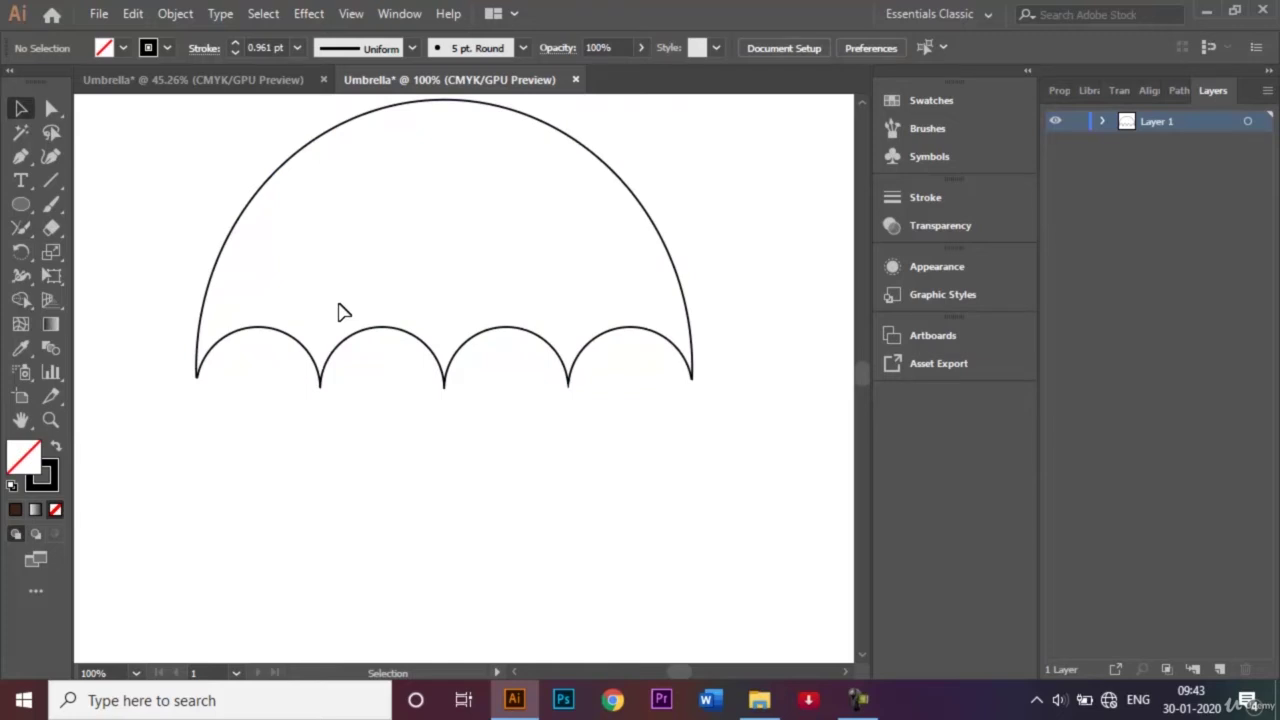
Step: Draw a tall, narrow rectangle as the umbrella's shaft, running from just above the canopy to well below it, following the finished example
key(ctrl+minus)
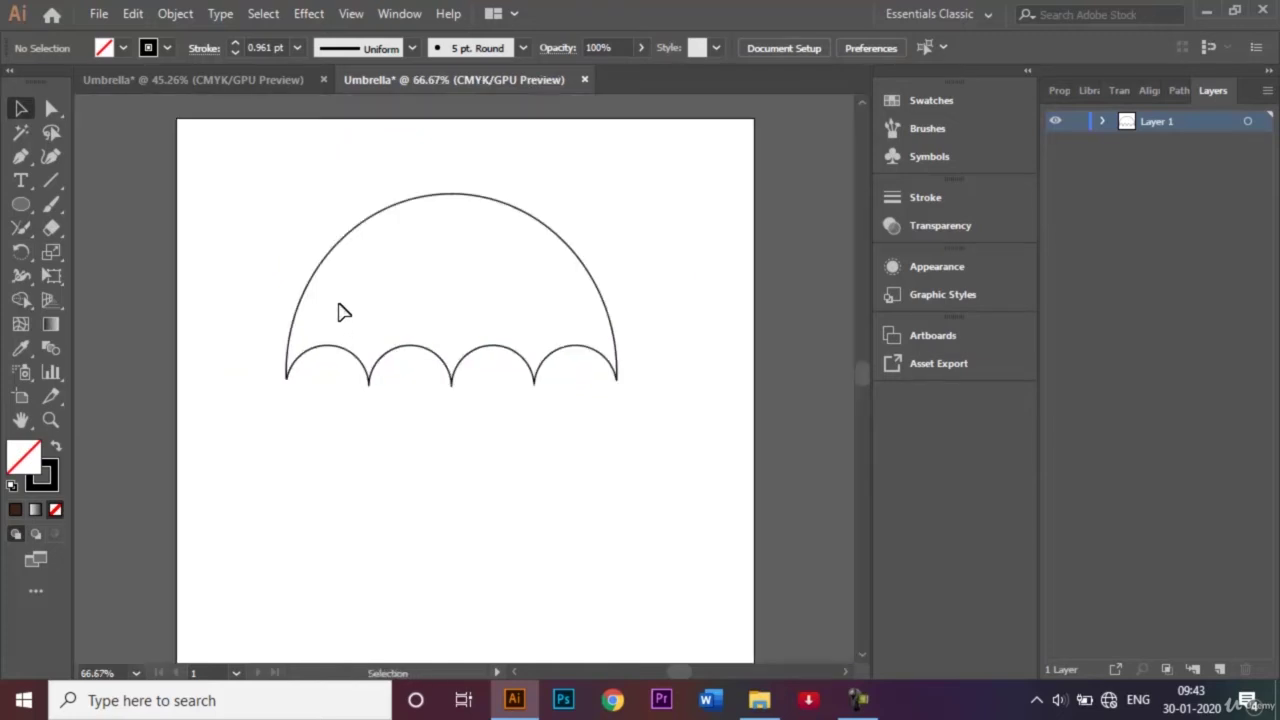
key(ctrl+Tab)
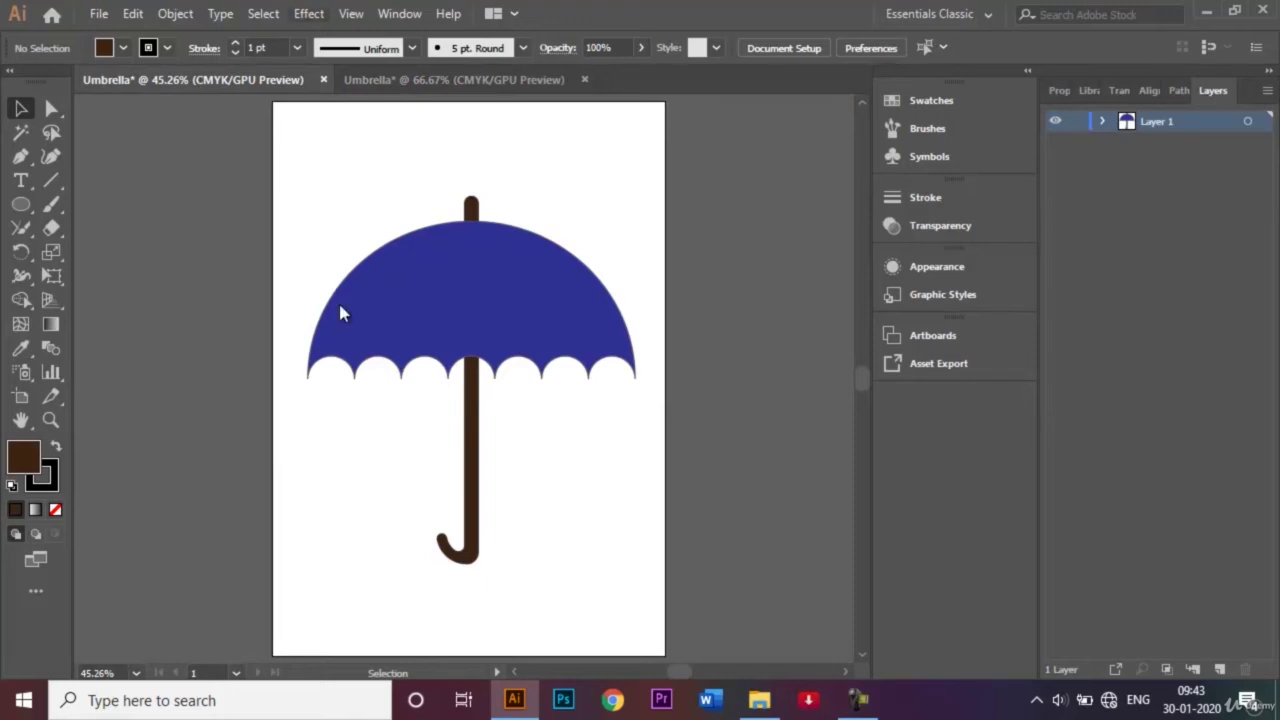
key(ctrl+Tab)
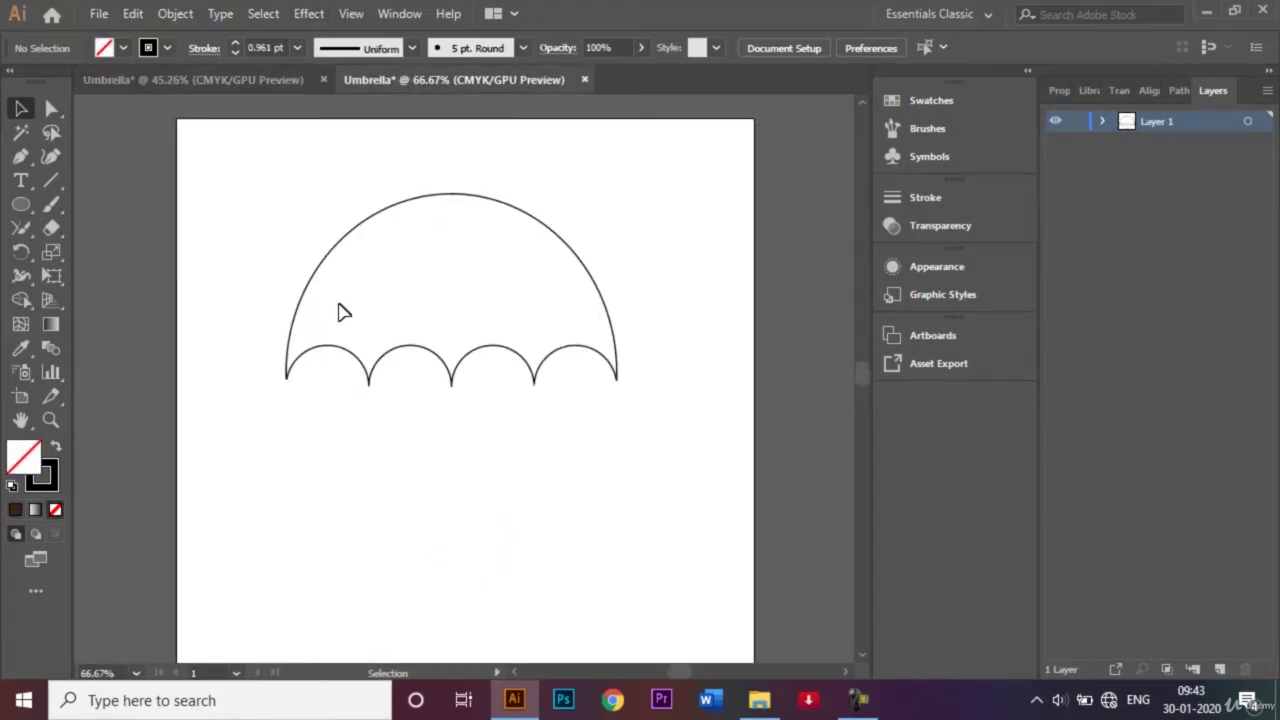
key(ctrl+0)
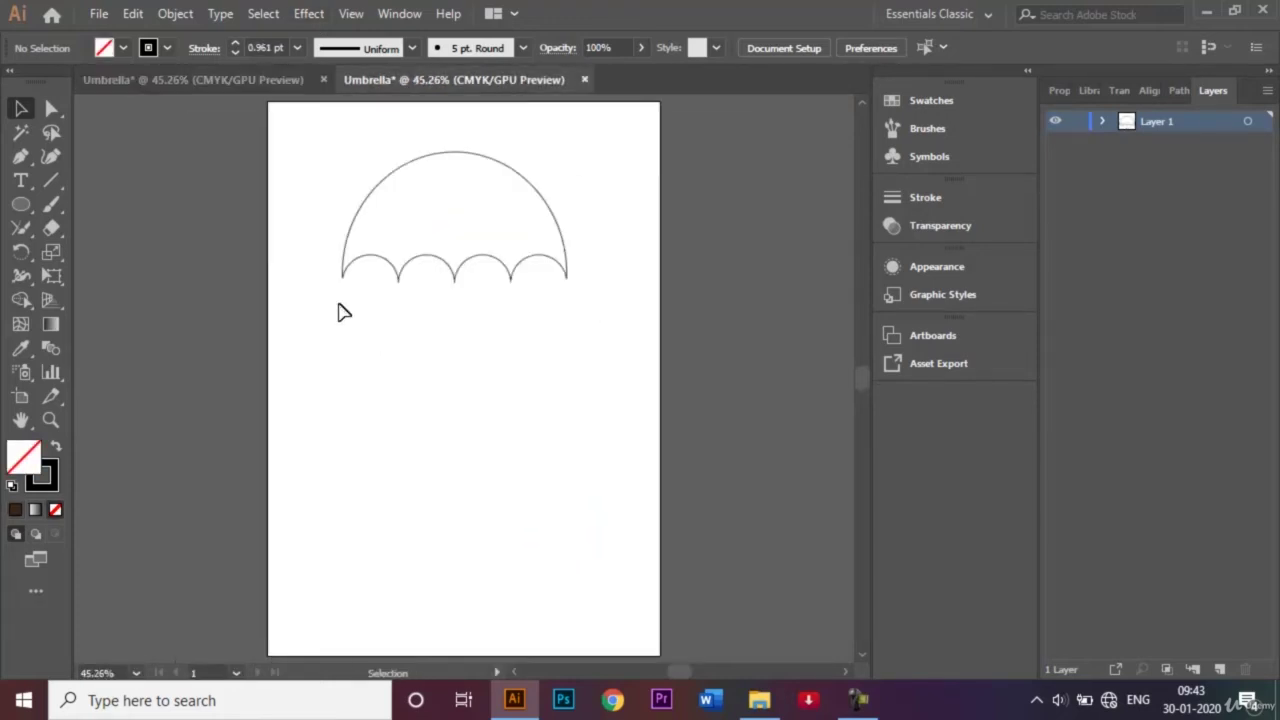
key(l)
click(21, 204)
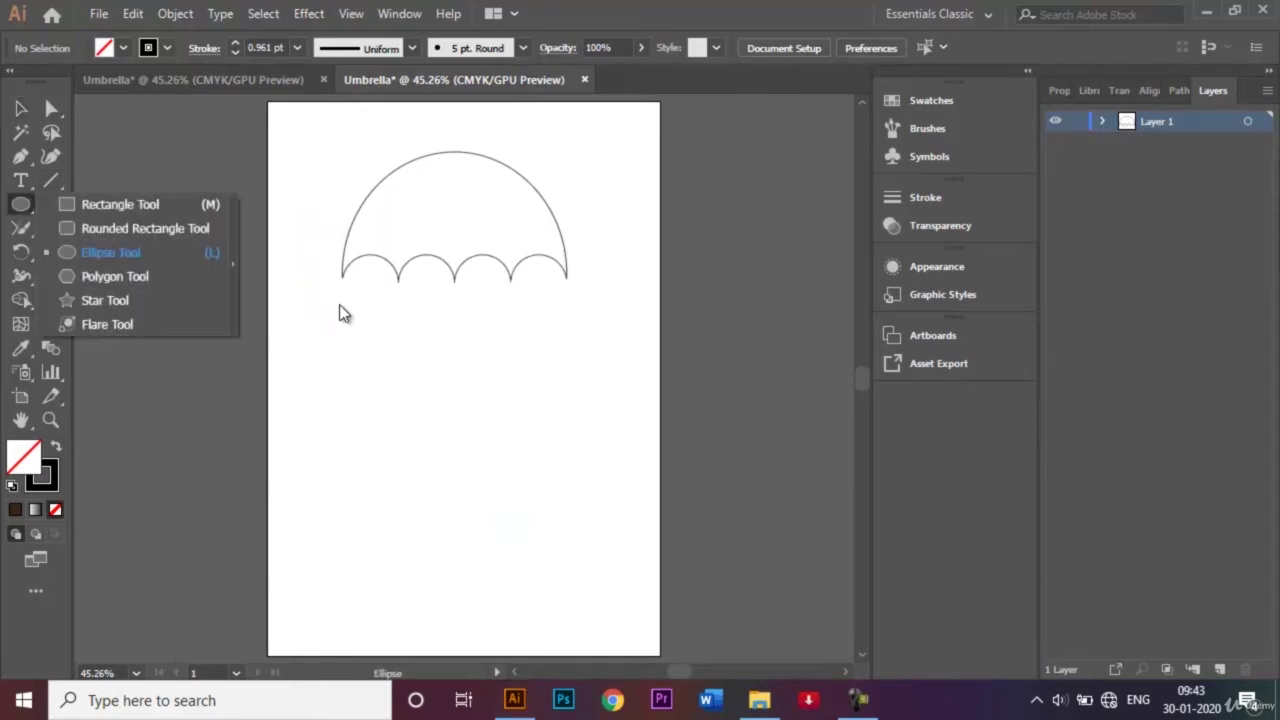
key(m)
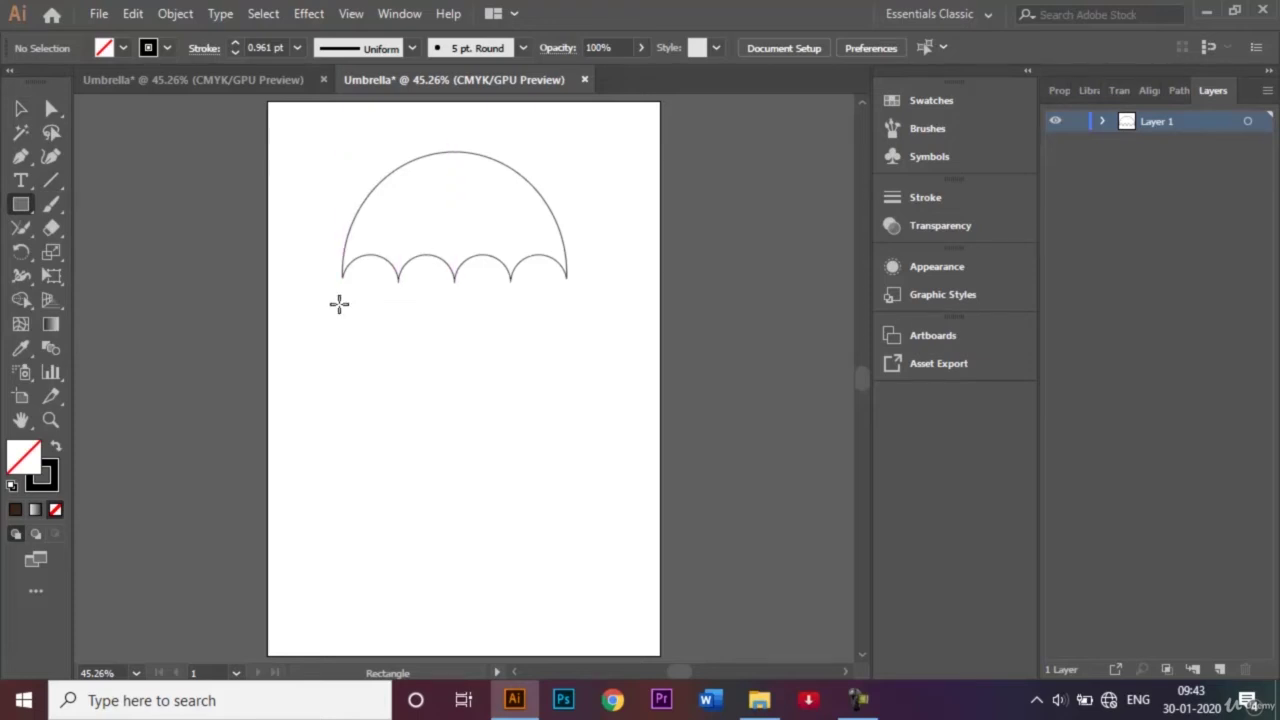
mouse_move(444, 135)
mouse_down()
mouse_move(466, 230)
mouse_move(453, 476)
mouse_up()
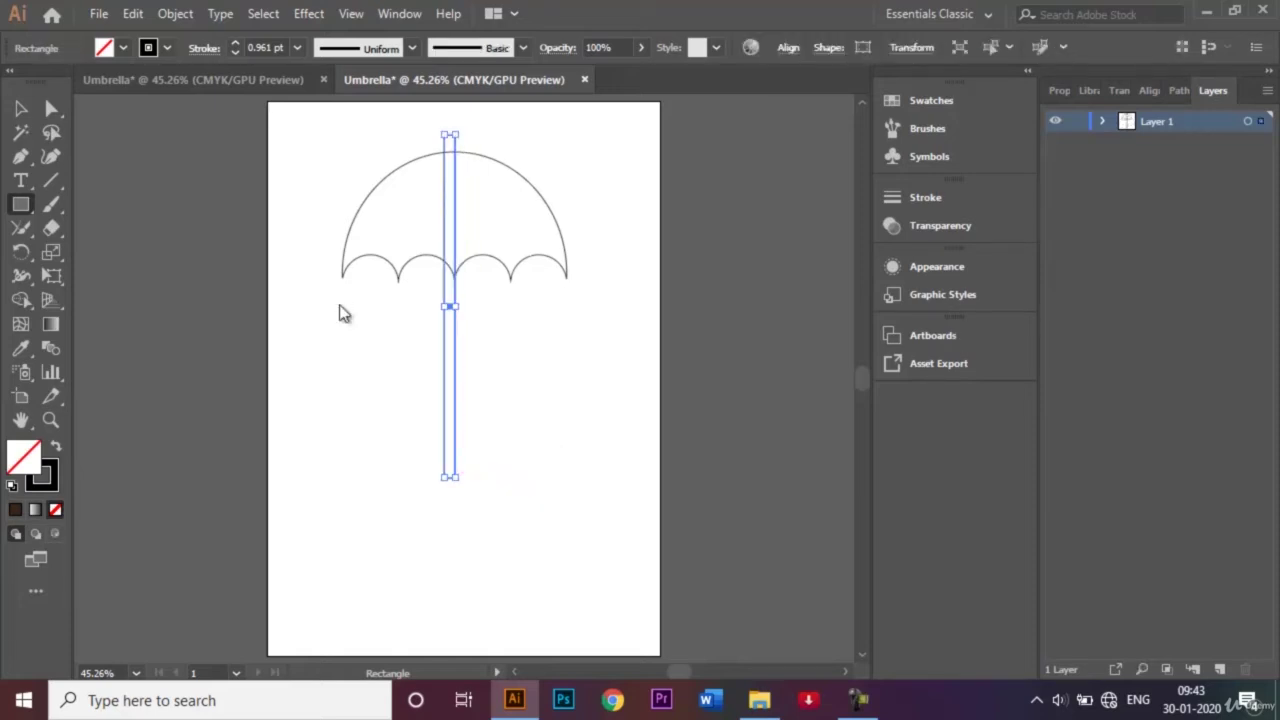
key(v)
Step: Align the shaft rectangle and the canopy to each other by their horizontal centers
click(340, 313)
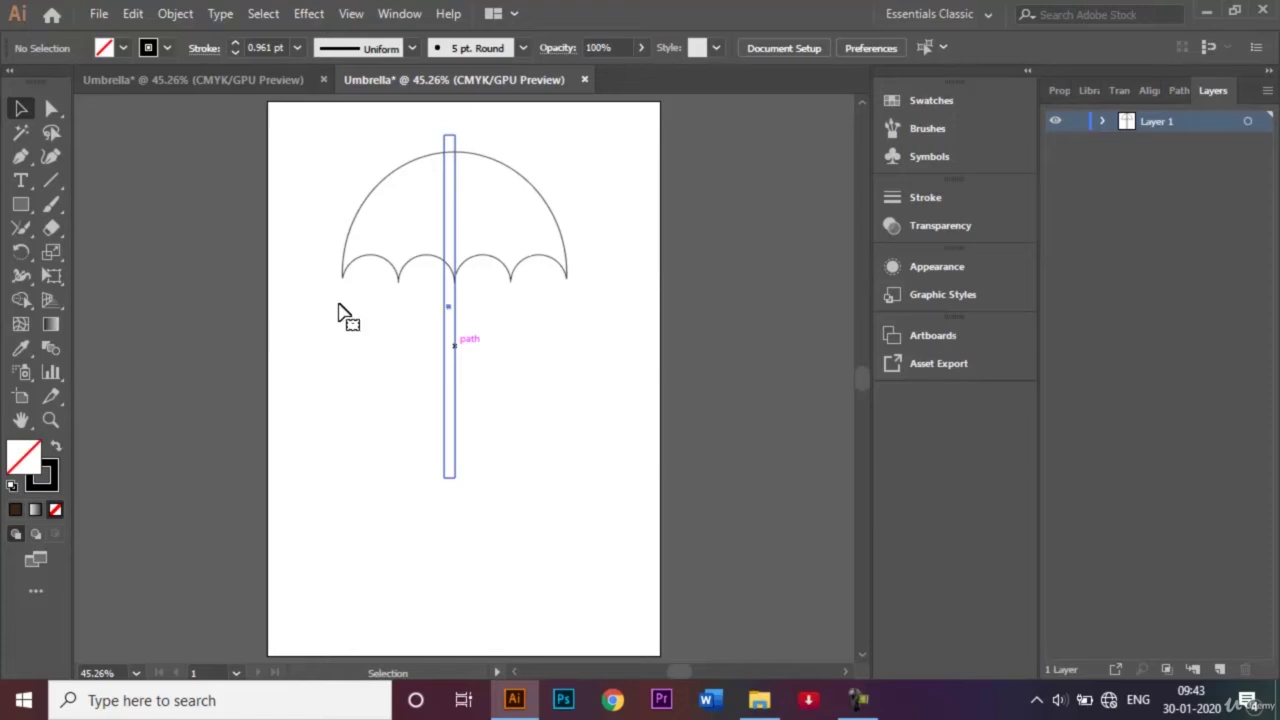
click(340, 313)
shift+click(341, 313)
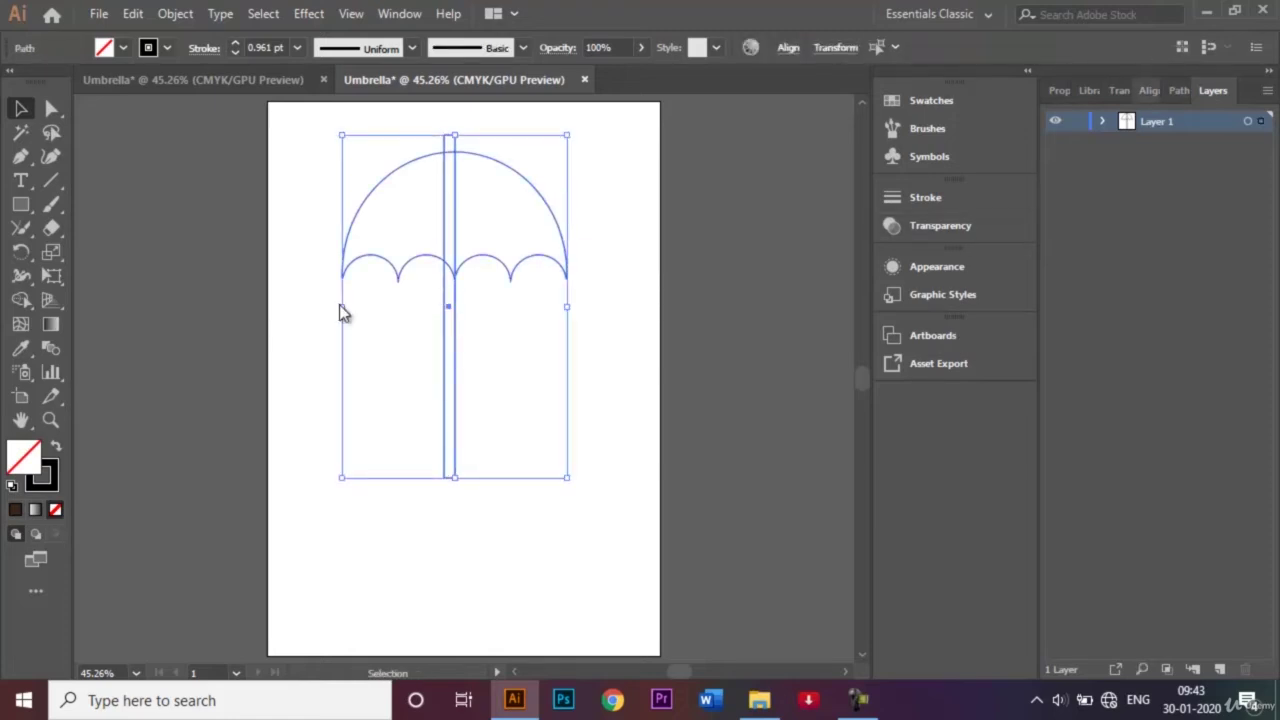
click(1149, 90)
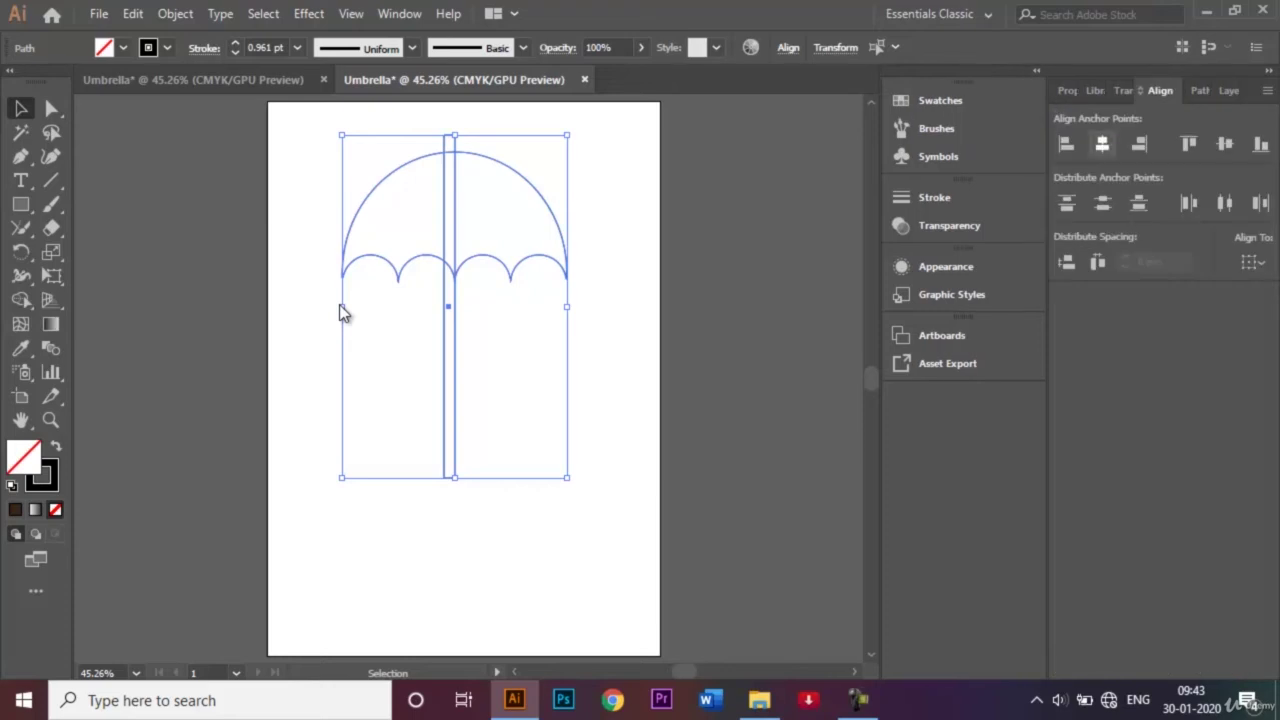
click(1101, 143)
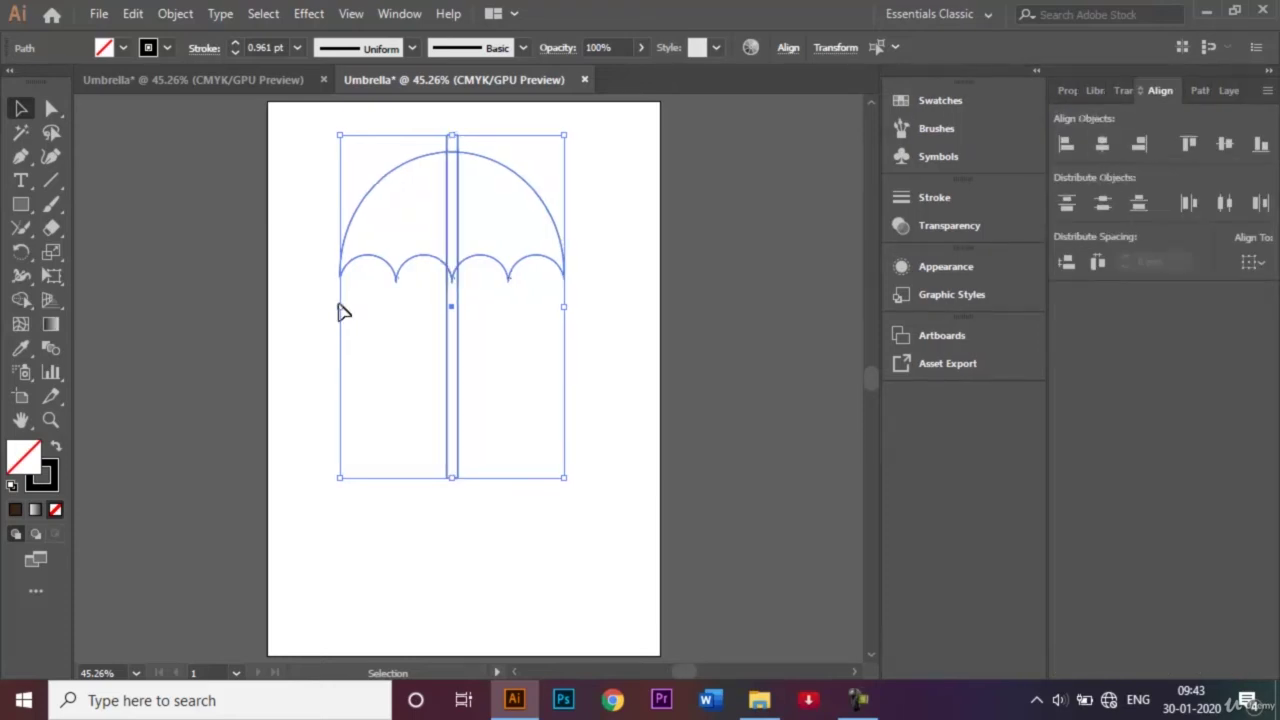
click(340, 310)
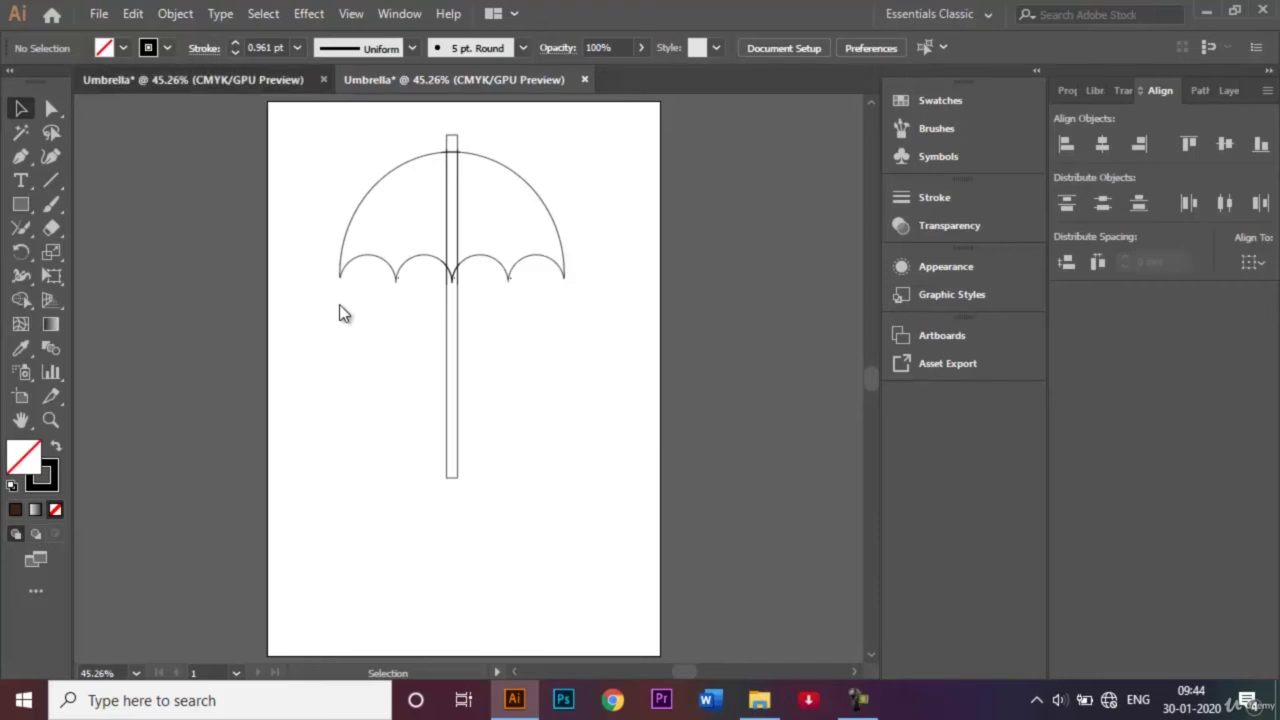
Step: Check the handle in the finished example, then draw a small unfilled circle beside the shaft's lower end with the Ellipse tool
key(ctrl+Tab)
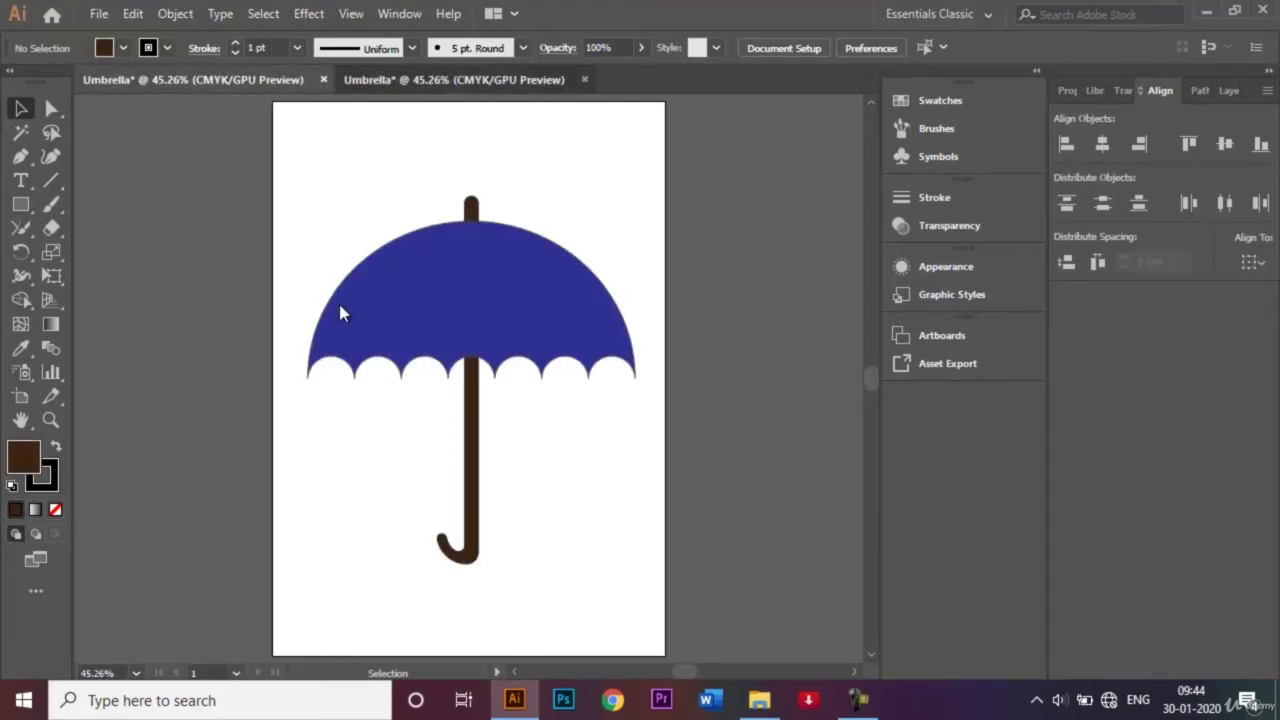
key(ctrl+Tab)
click(21, 204)
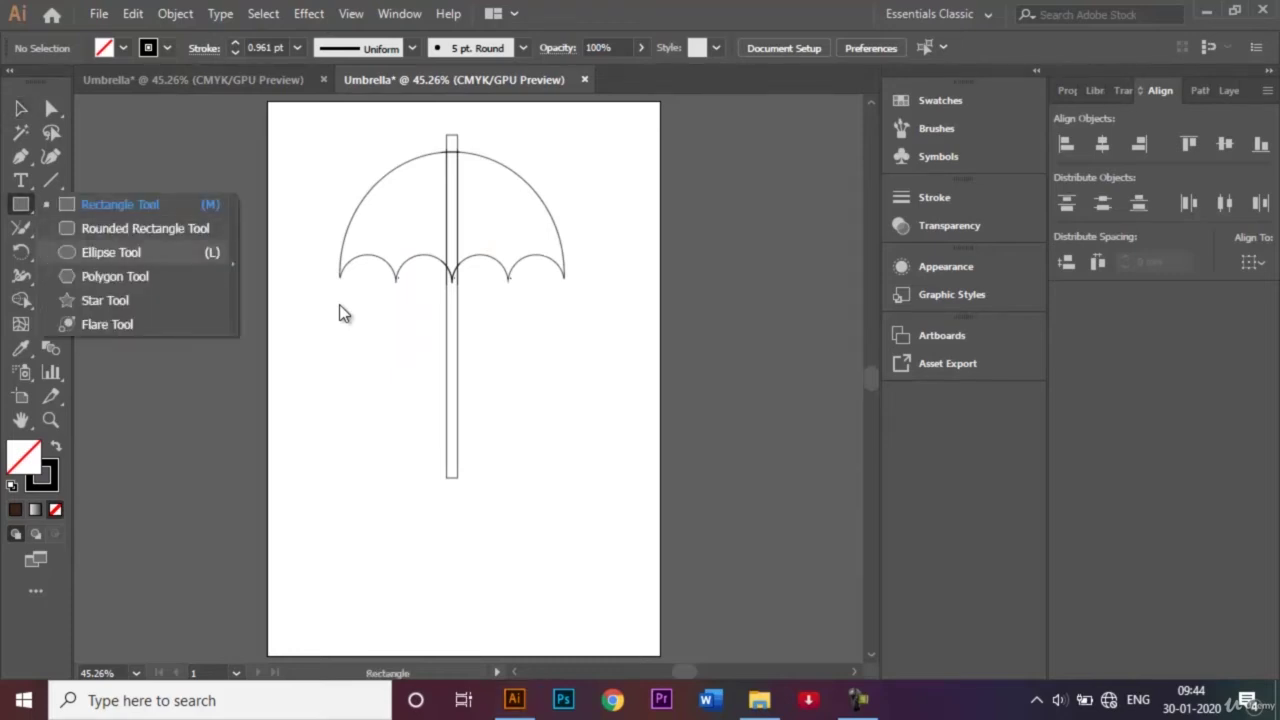
key(l)
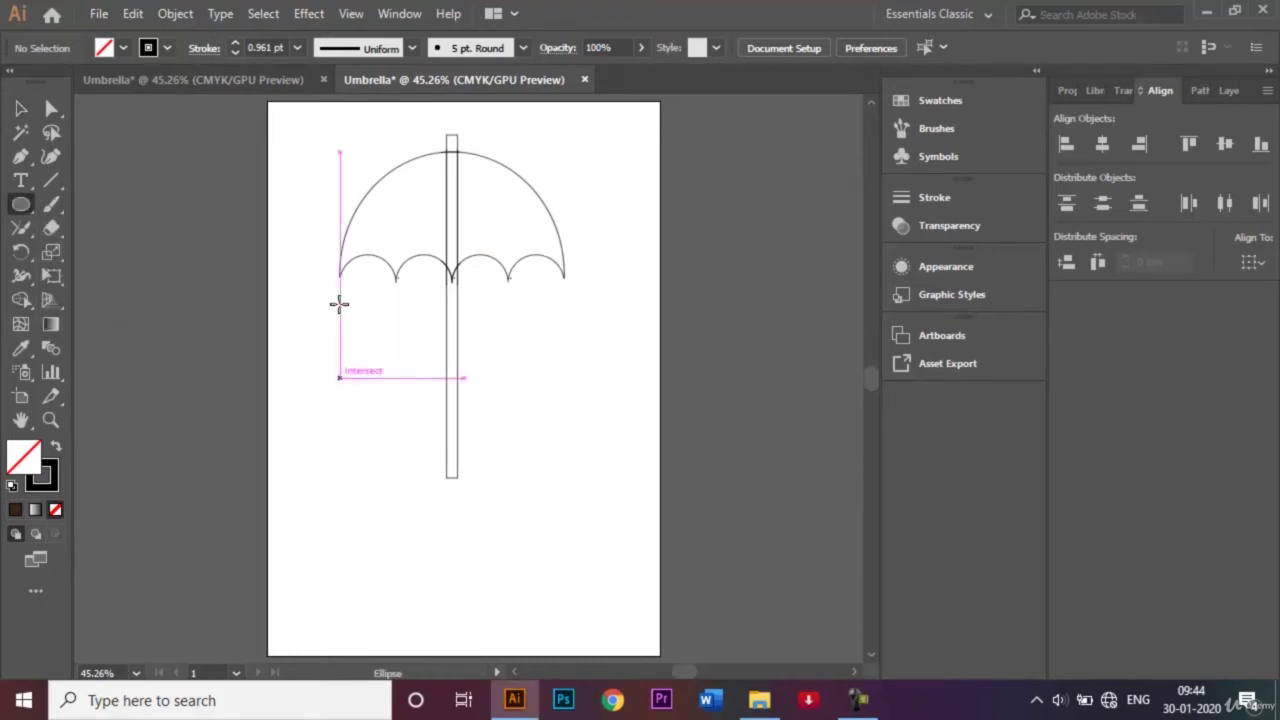
key(ctrl+1)
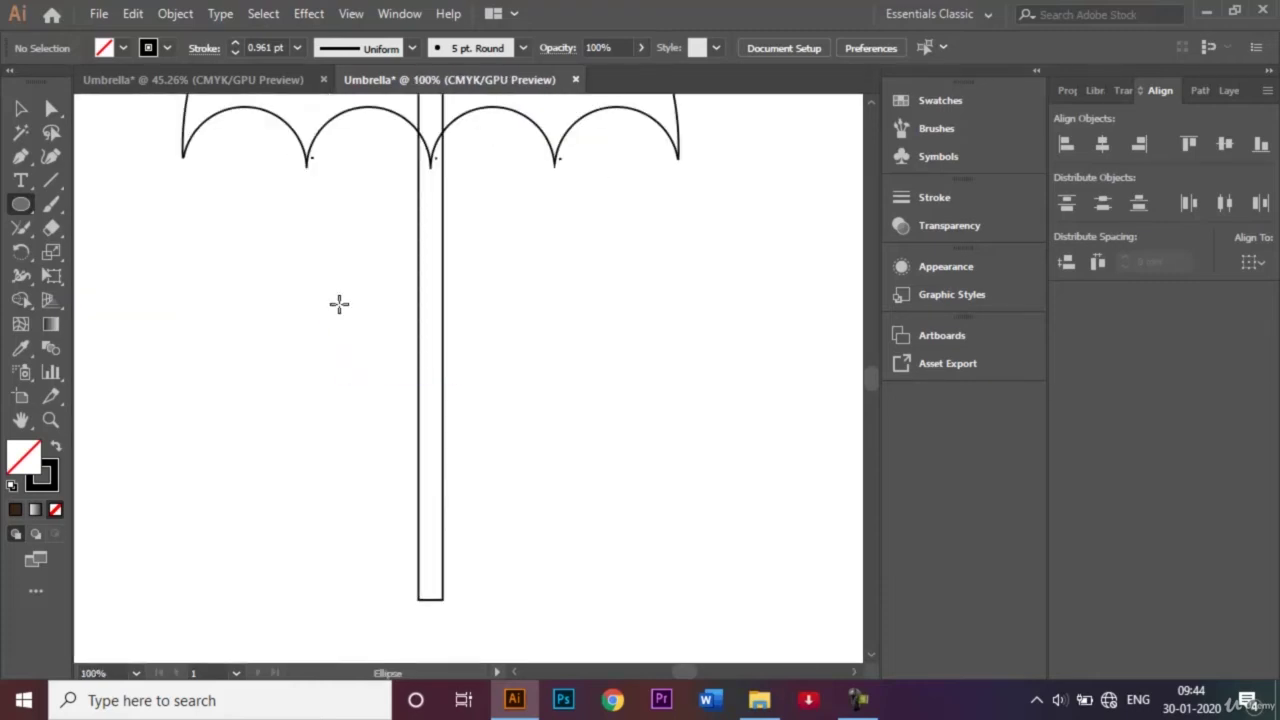
drag(342, 517, 390, 566)
Step: Move the circle over the shaft's lower end so that its lowest point is level with the shaft's end
key(v)
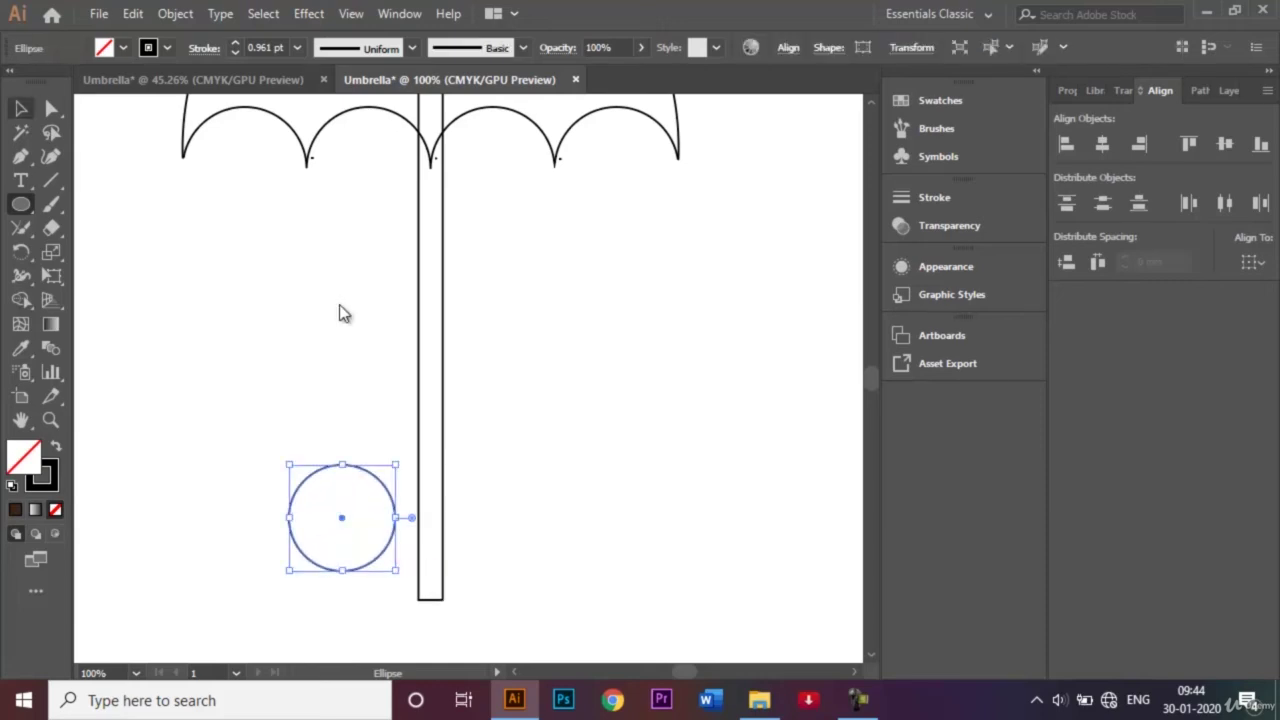
key(v)
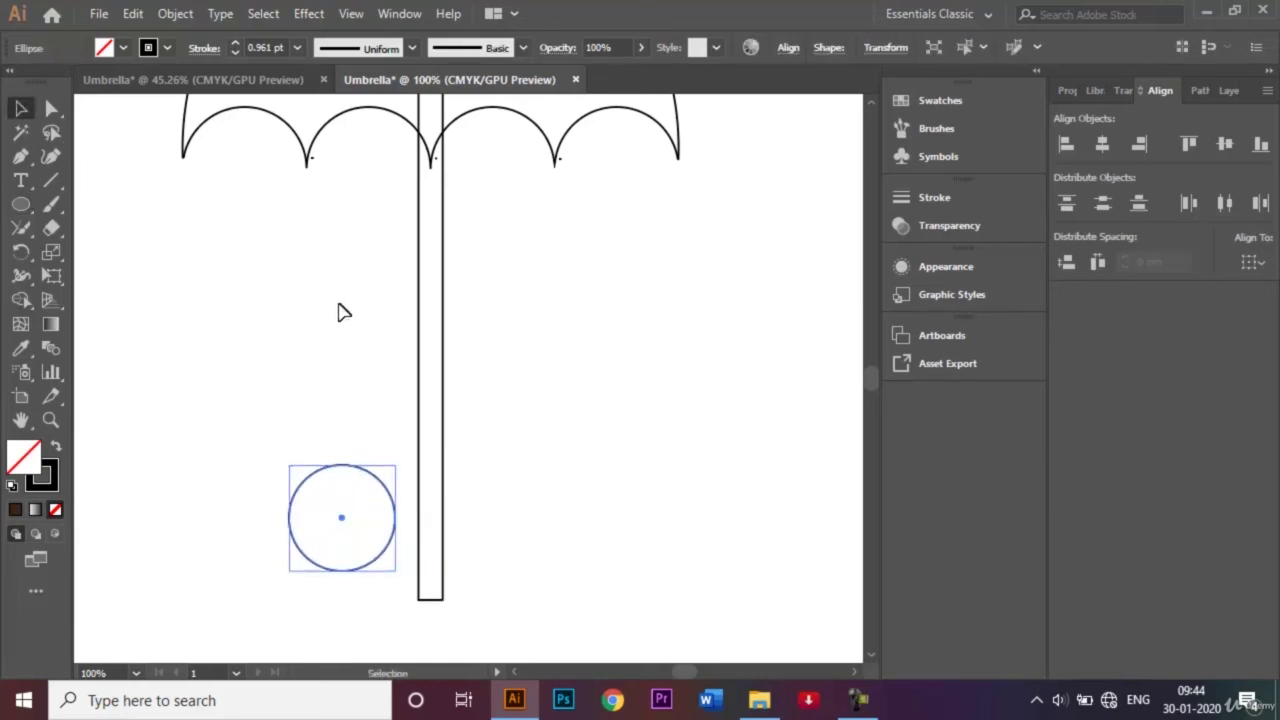
drag(342, 517, 413, 546)
click(343, 313)
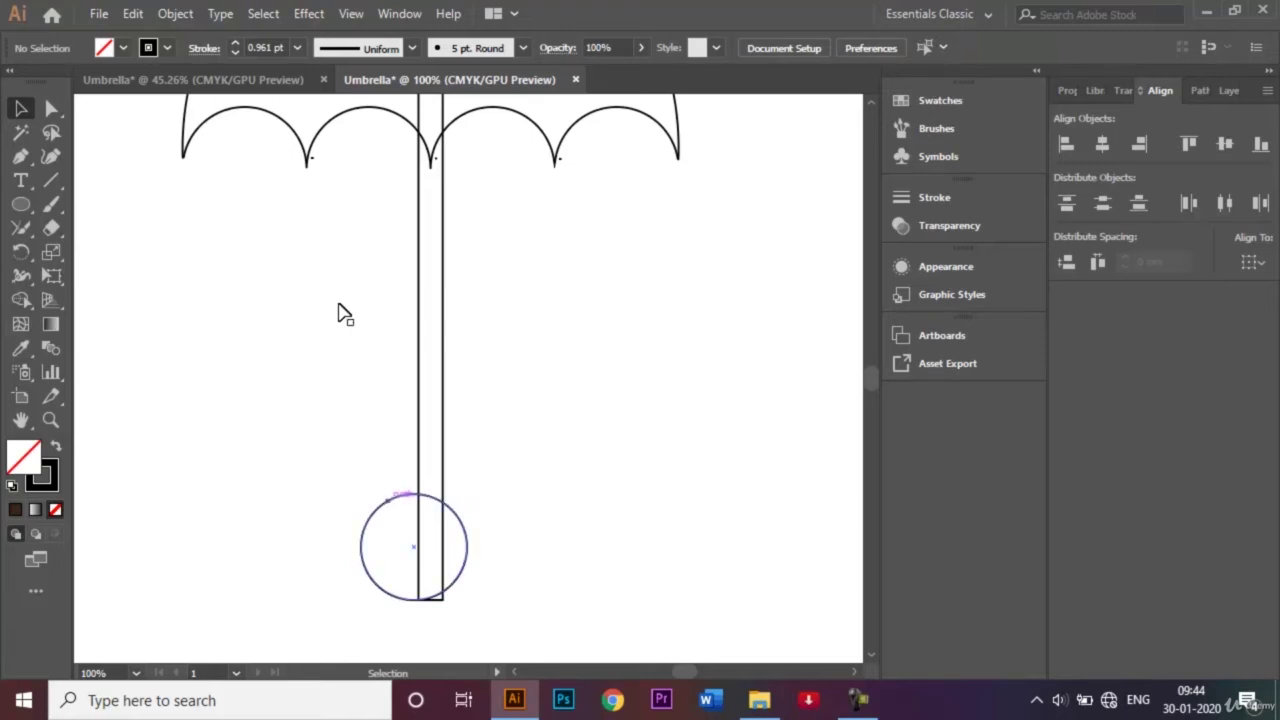
Step: Create a smaller concentric circle inside the handle circle with Offset Path at -5 mm, previewing the result
click(390, 500)
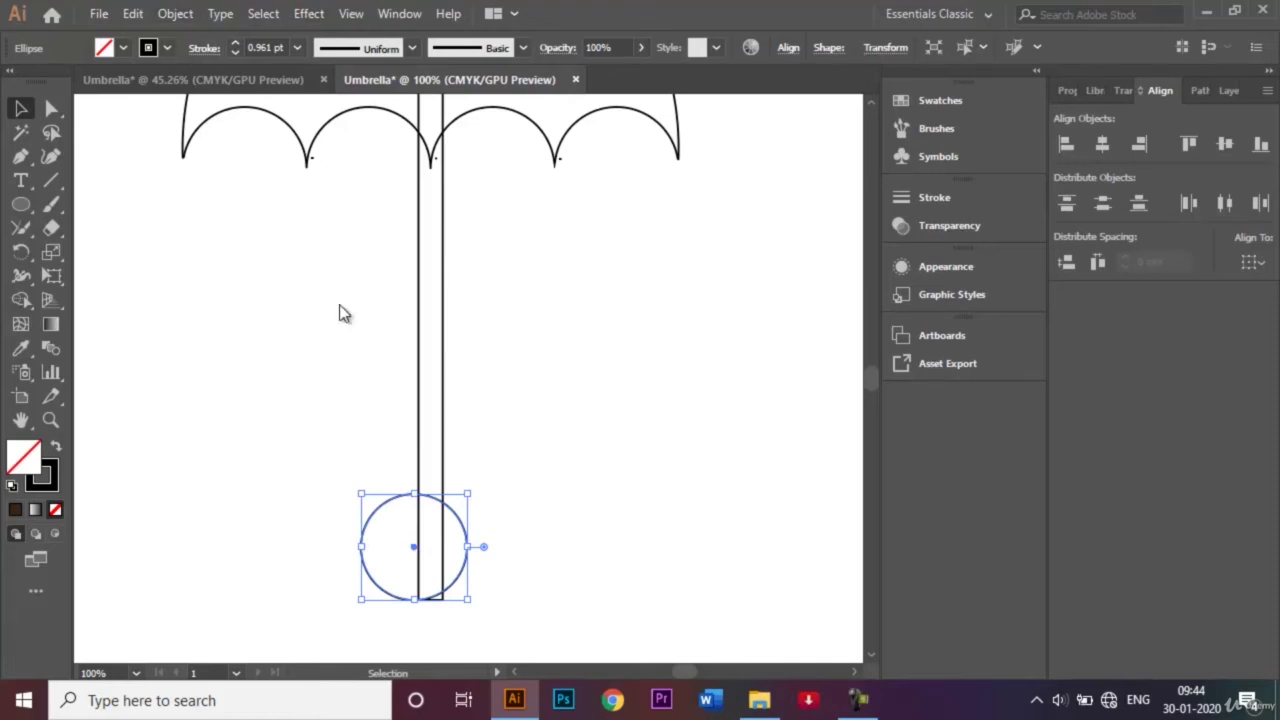
click(175, 14)
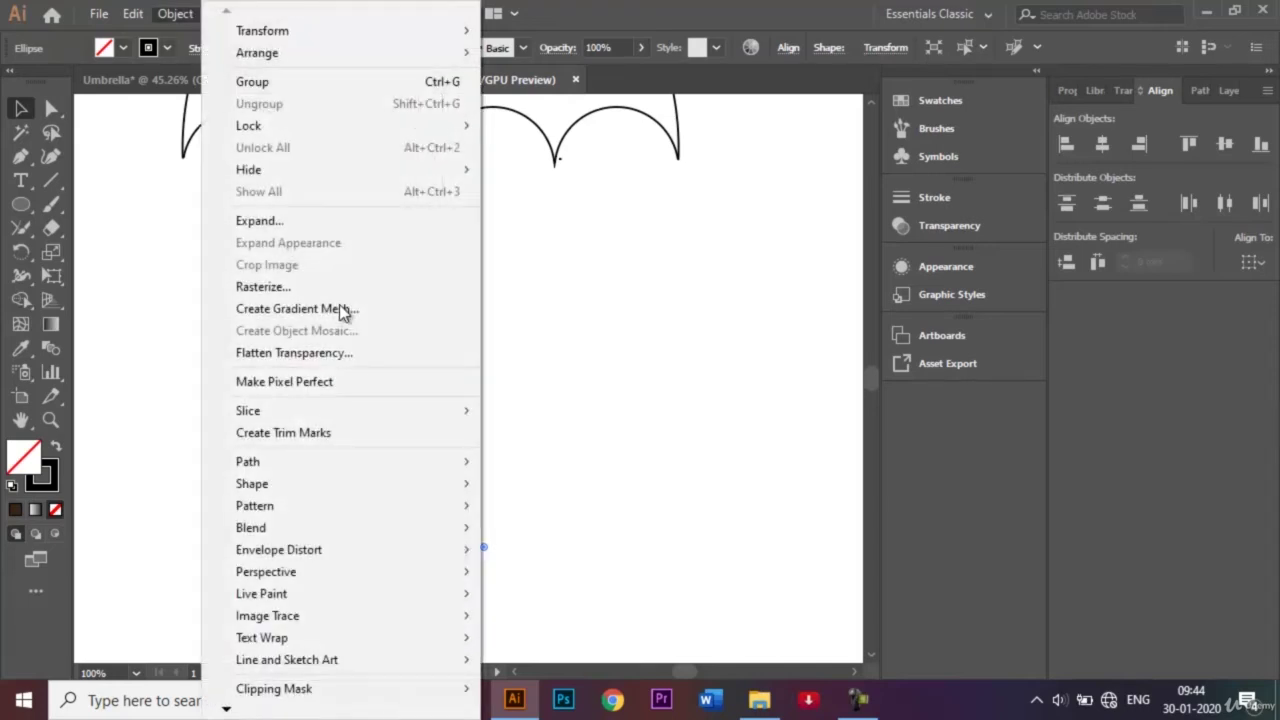
mouse_move(248, 462)
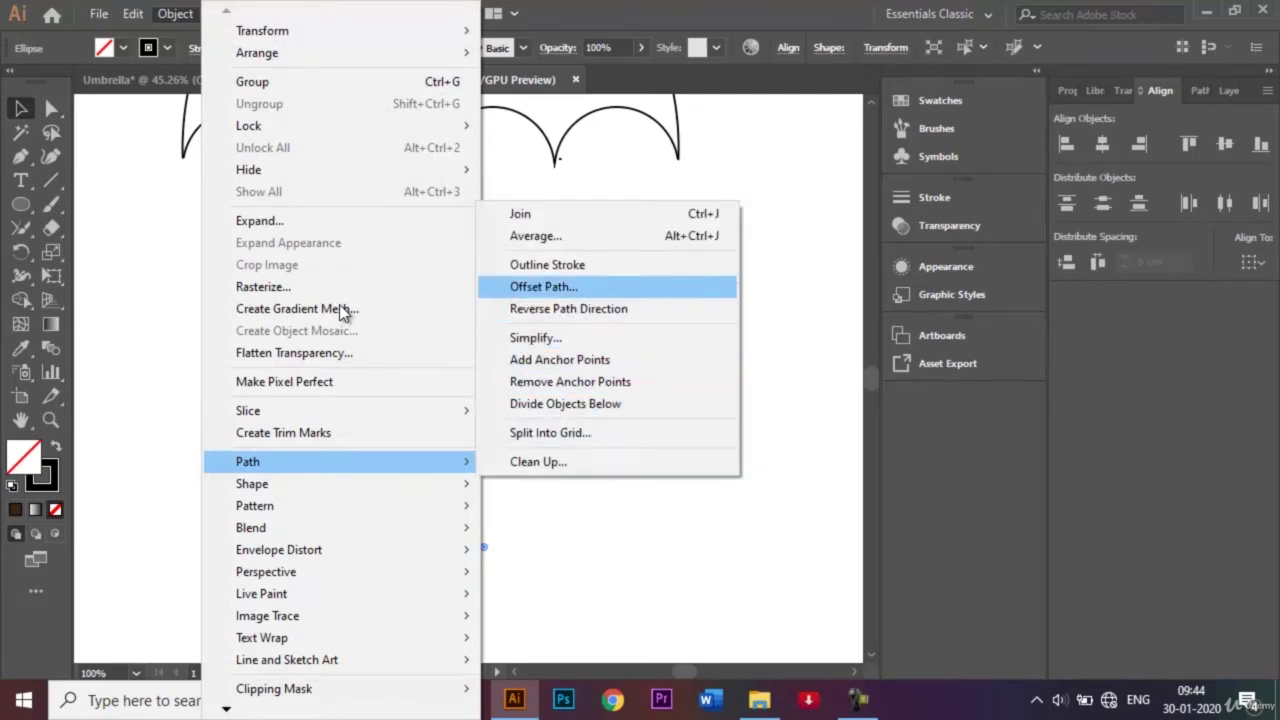
click(543, 286)
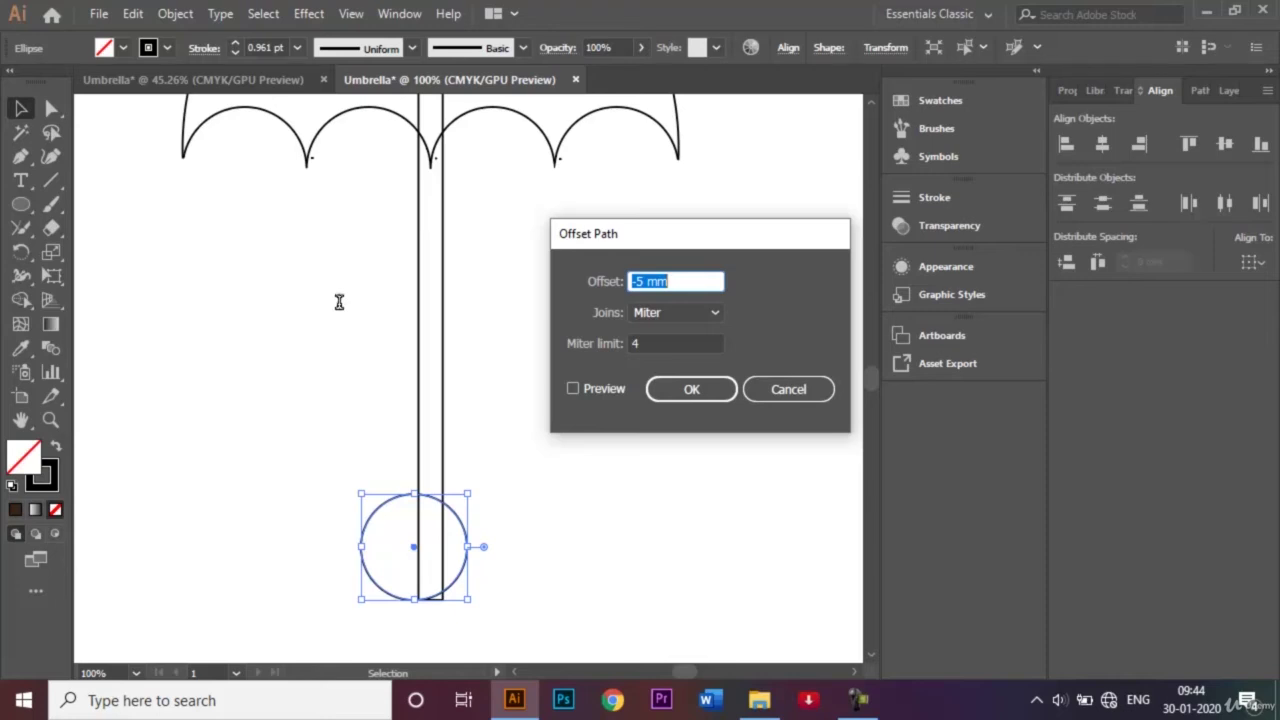
key(Tab)
key(Tab)
key(Tab)
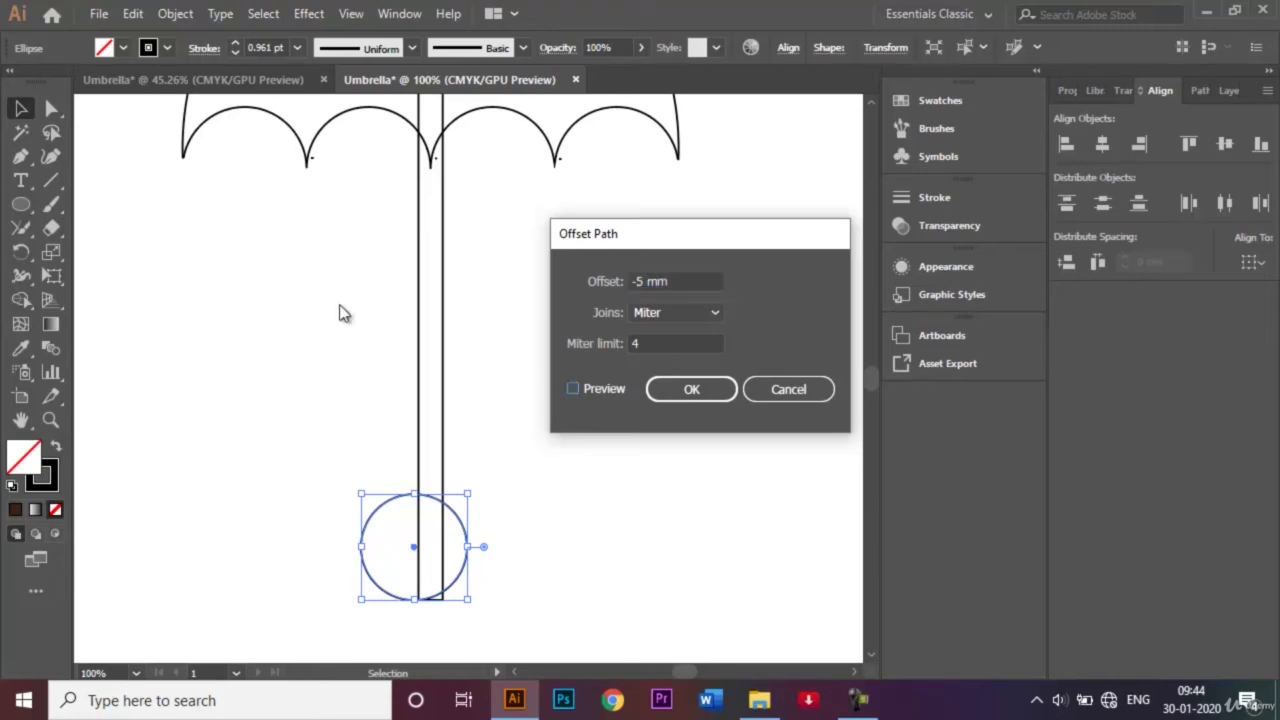
key(space)
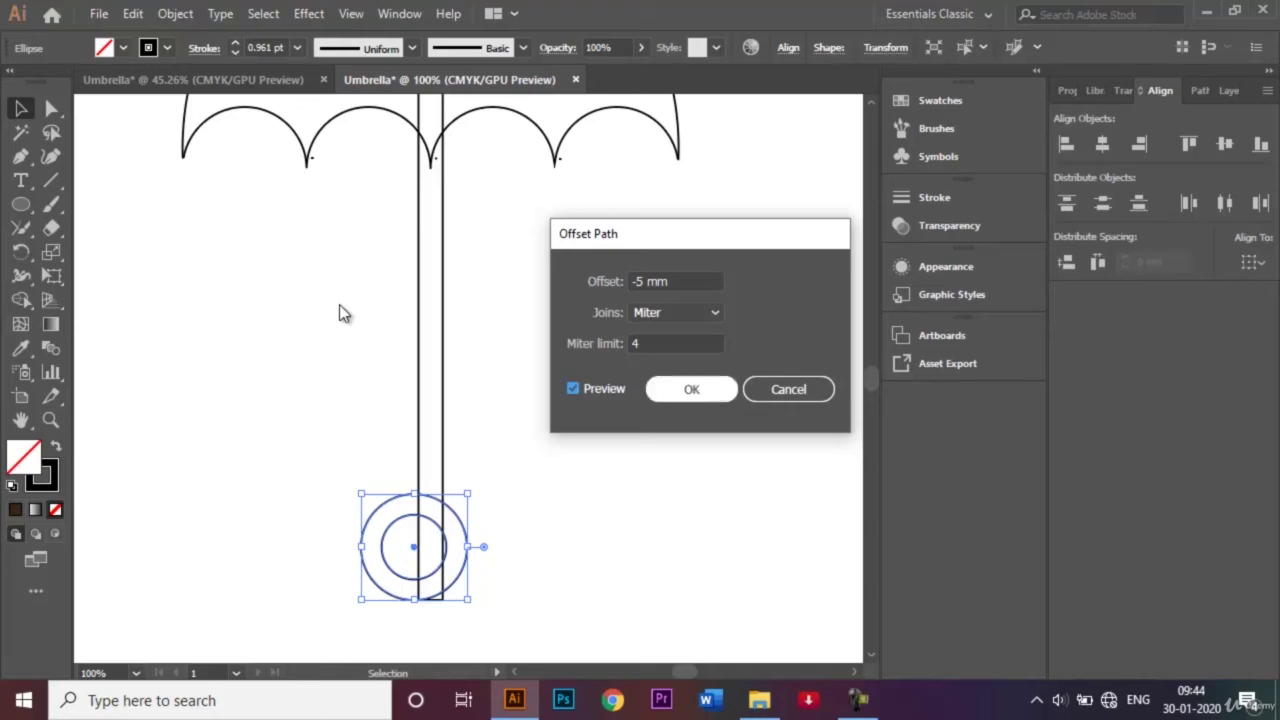
key(Return)
click(338, 313)
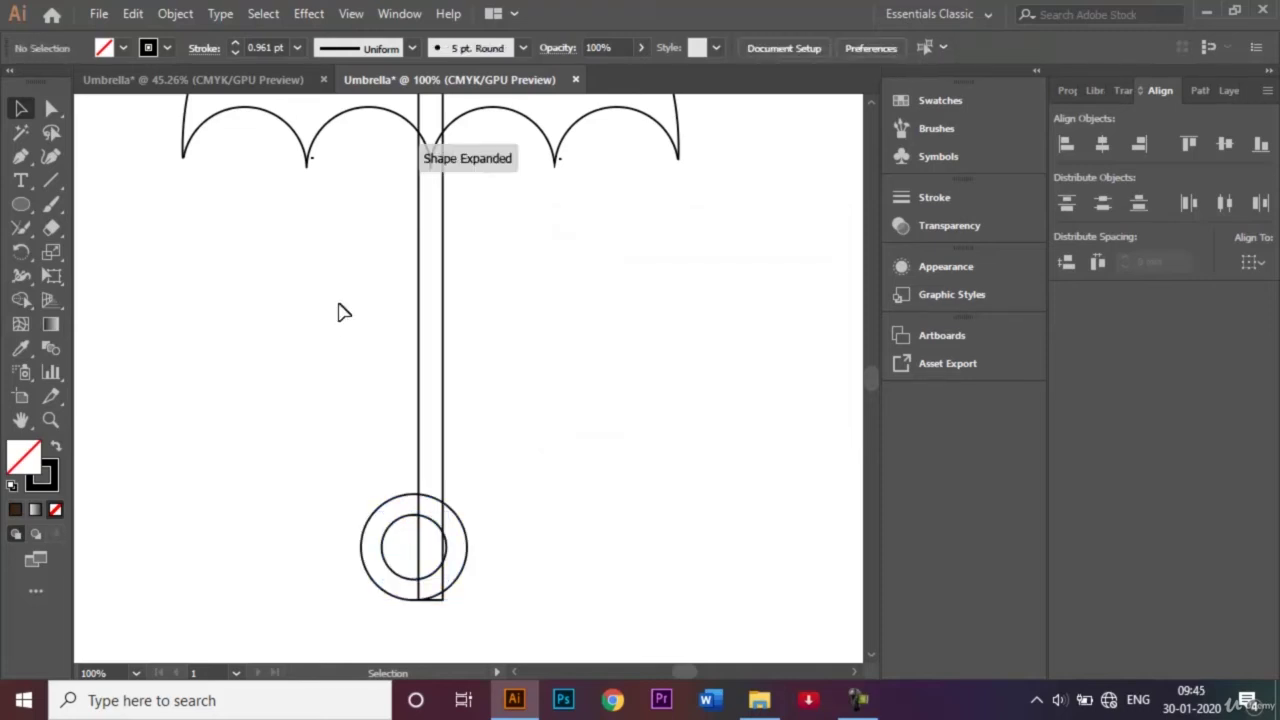
Step: Draw a short horizontal line across the left side of the ring, at the height of the circles' center
key(backslash)
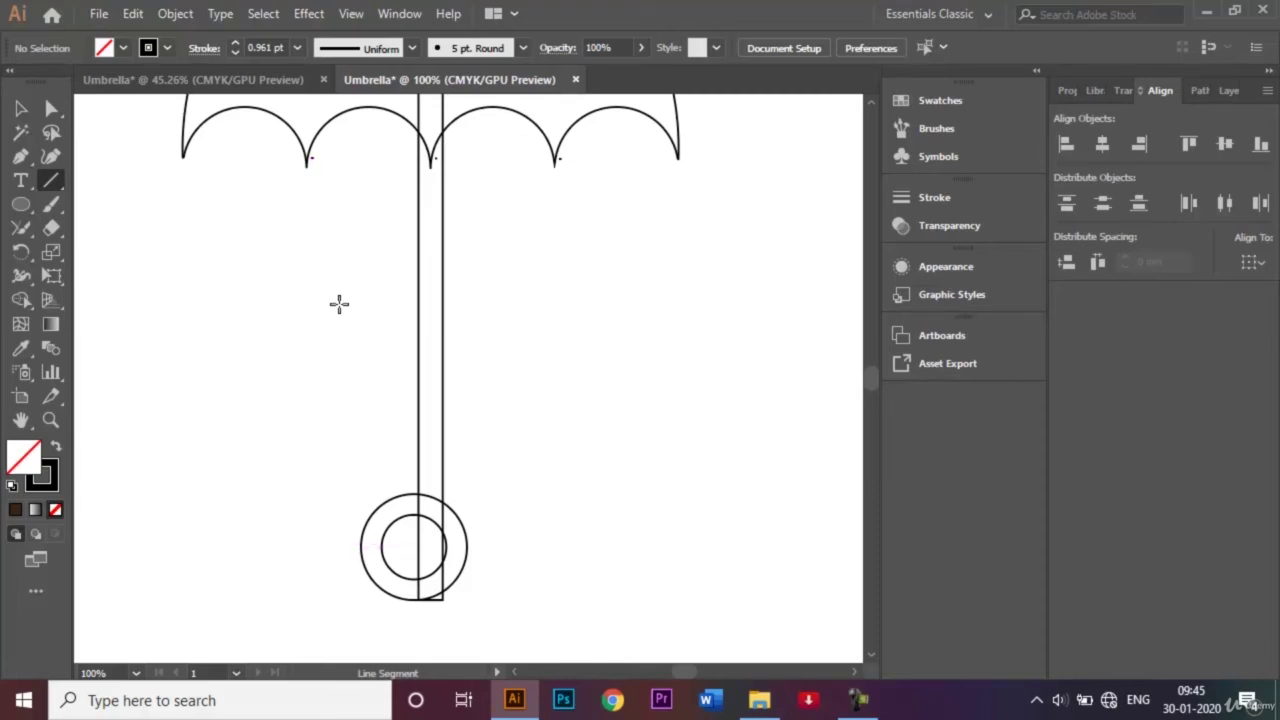
drag(350, 547, 402, 547)
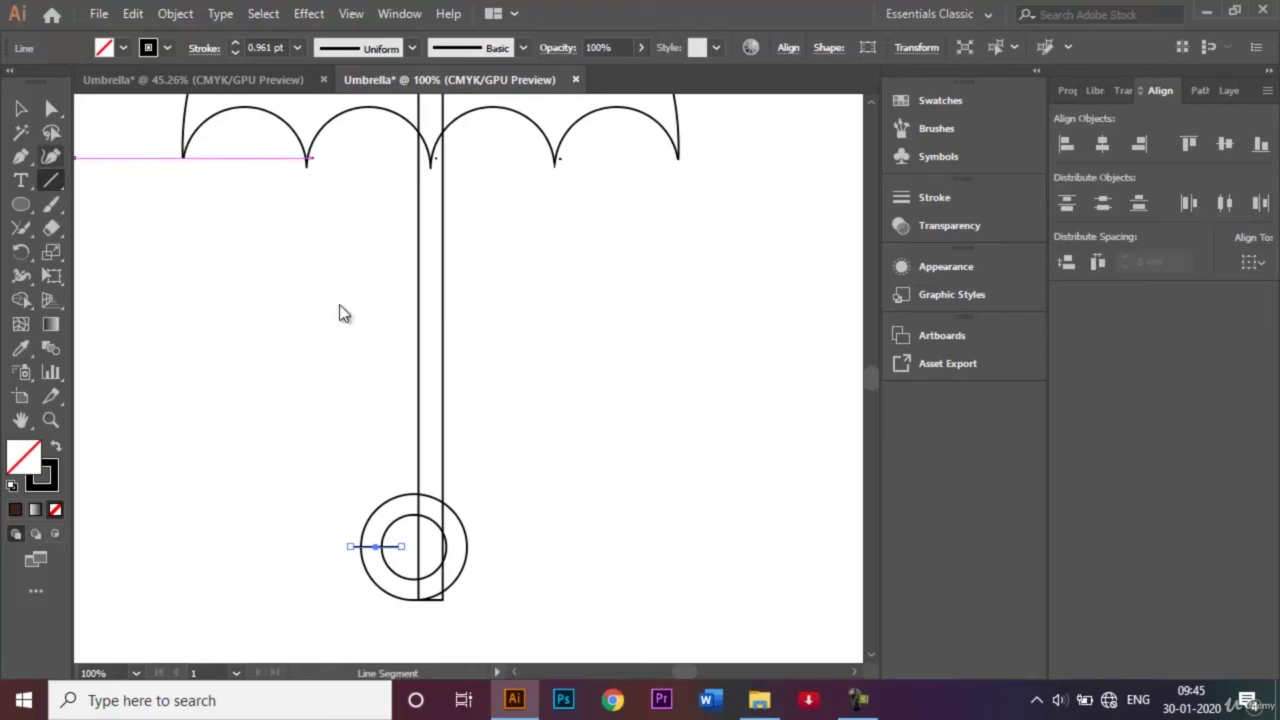
key(v)
click(339, 306)
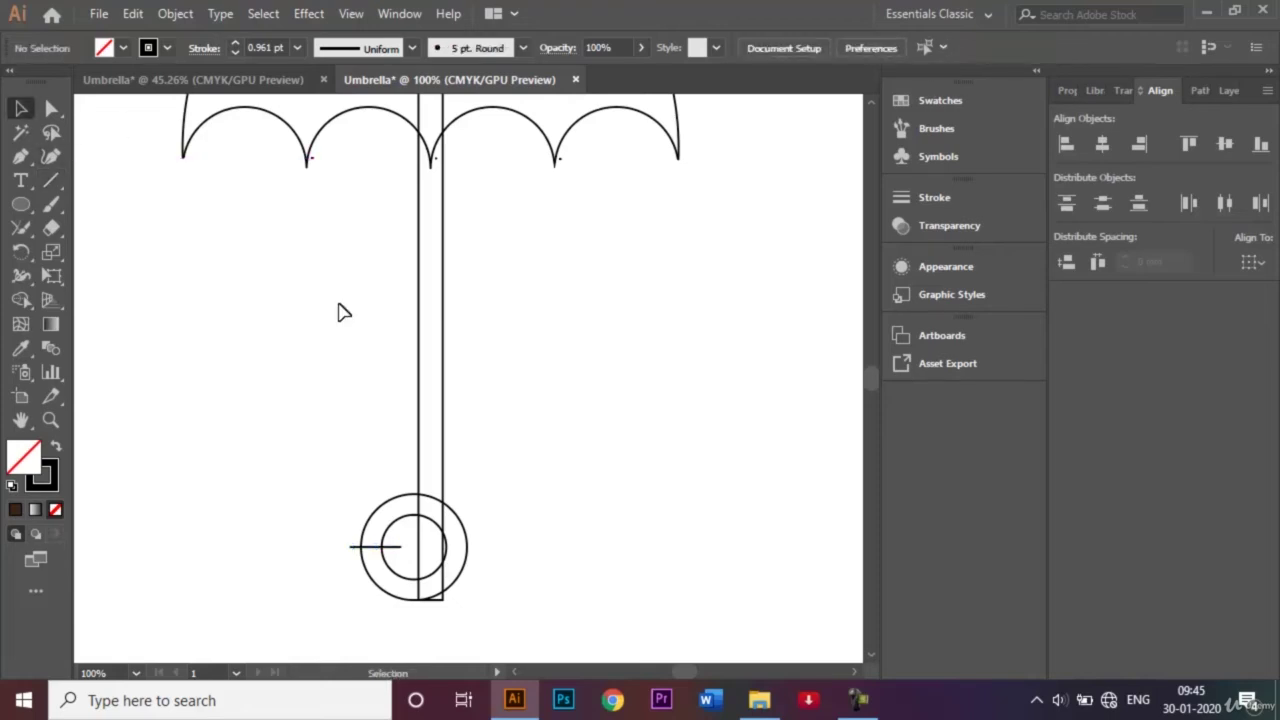
Step: Trim the circles and line with the Shape Builder tool, leaving only the lower-left quarter ring as the hook beside the intact shaft
drag(326, 475, 518, 598)
drag(339, 313, 339, 313)
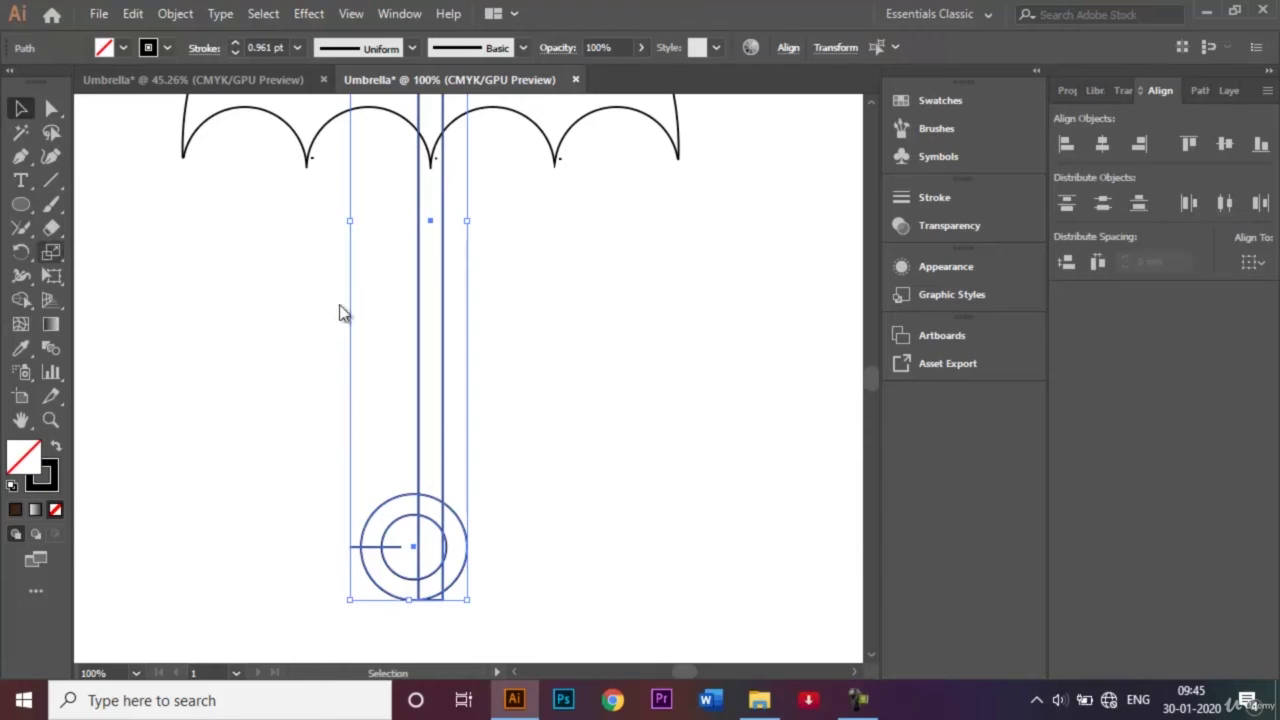
key(shift+m)
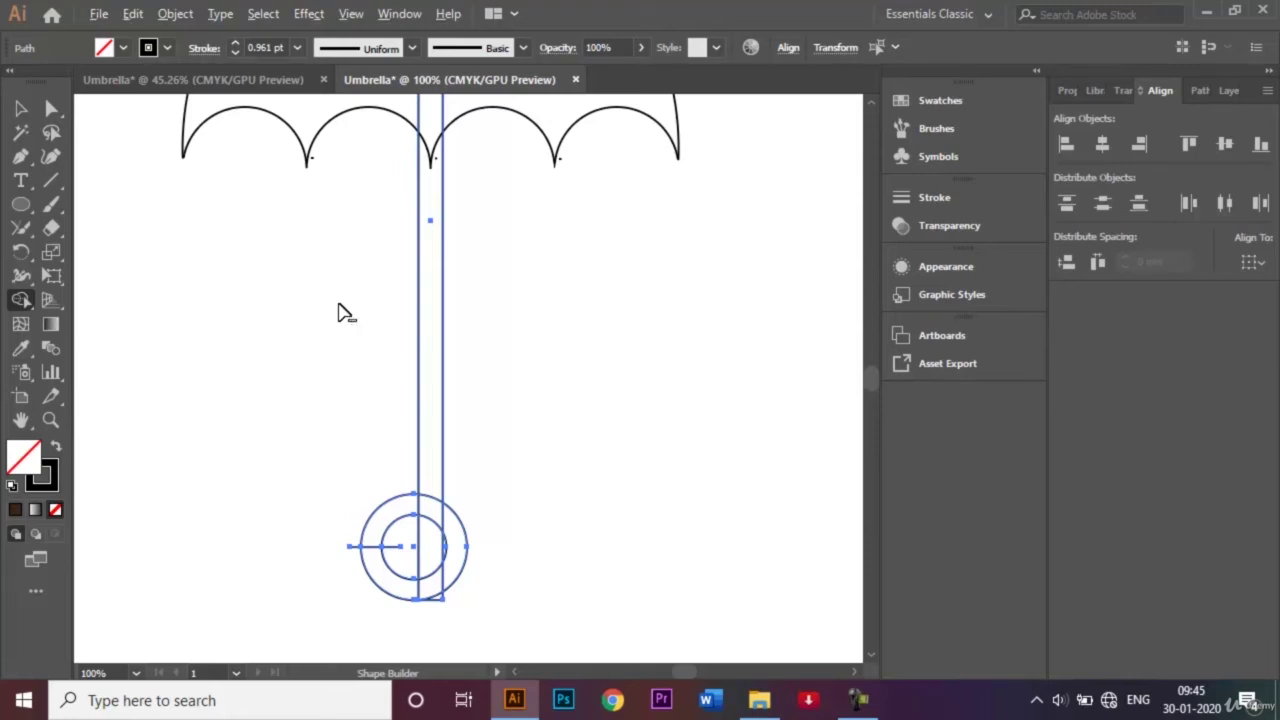
alt+click(354, 547)
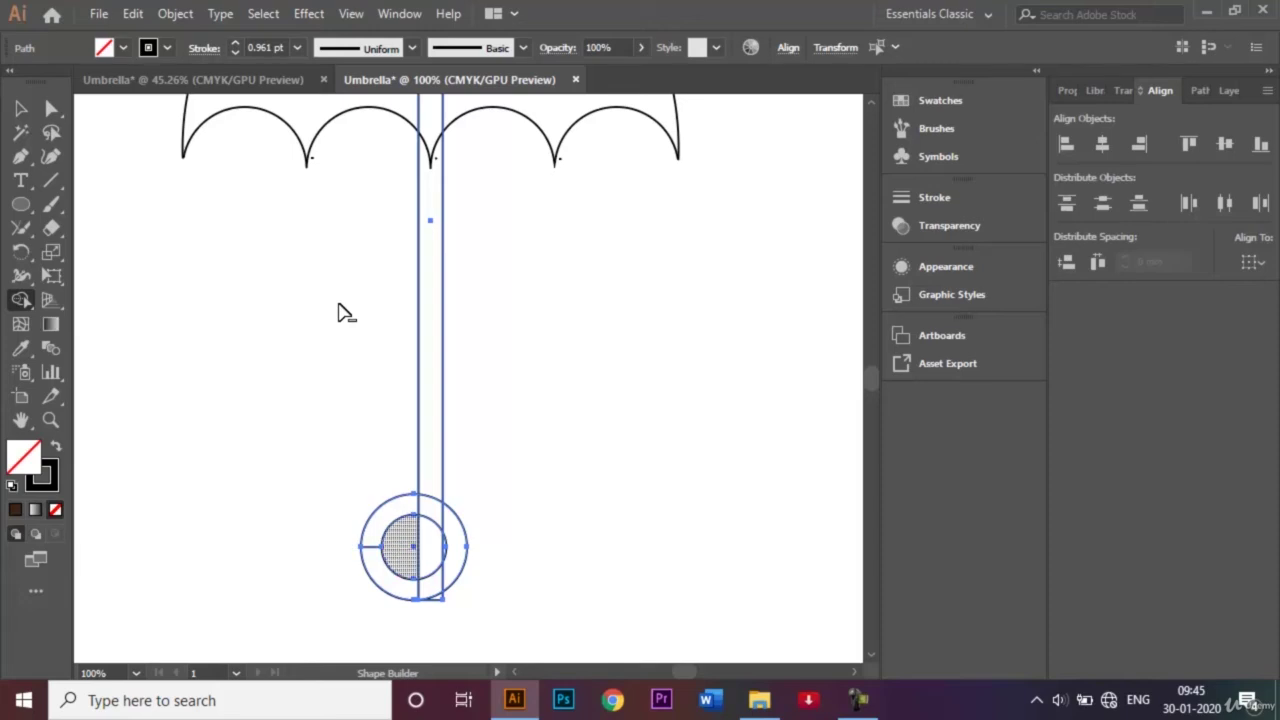
alt+click(391, 523)
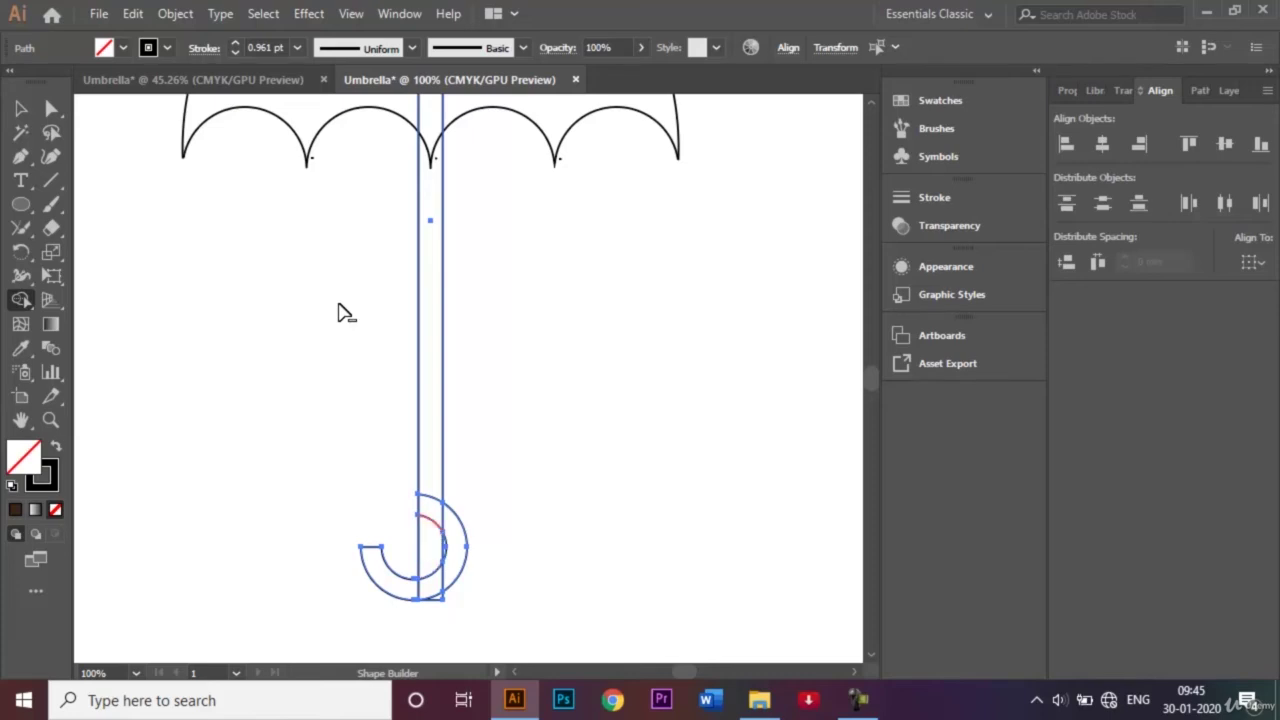
alt+click(432, 520)
alt+click(431, 496)
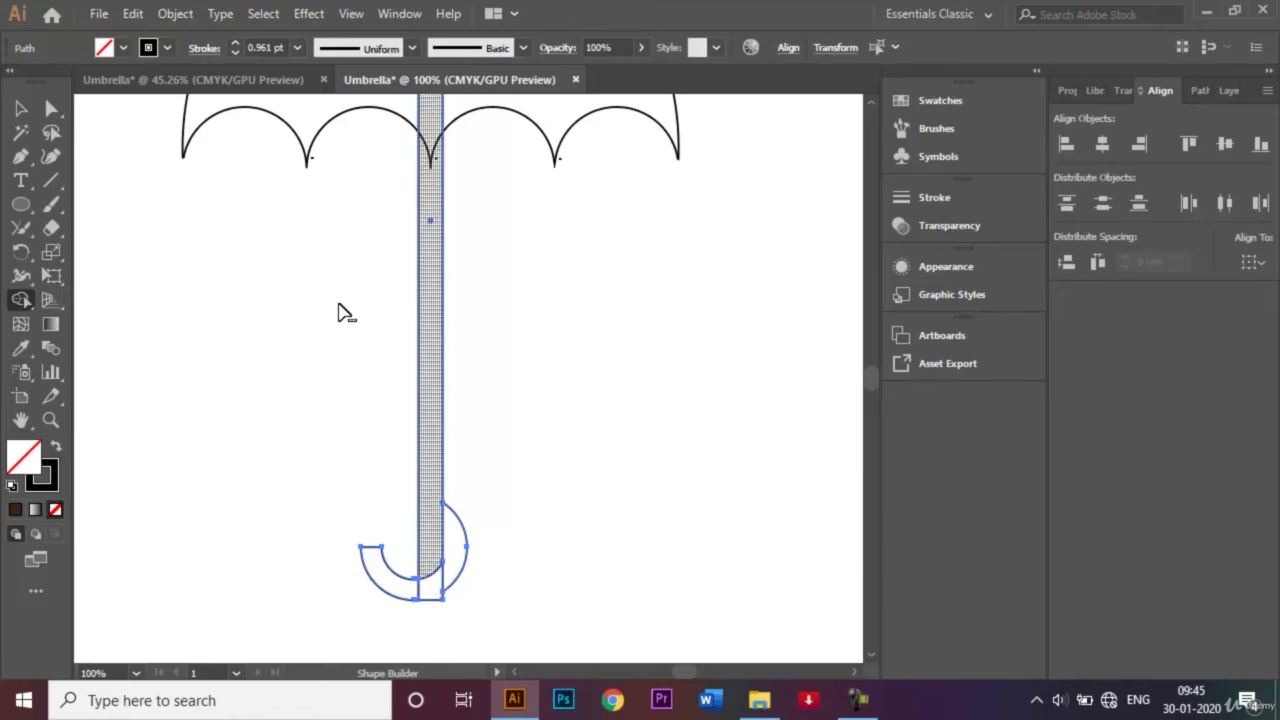
alt+click(432, 572)
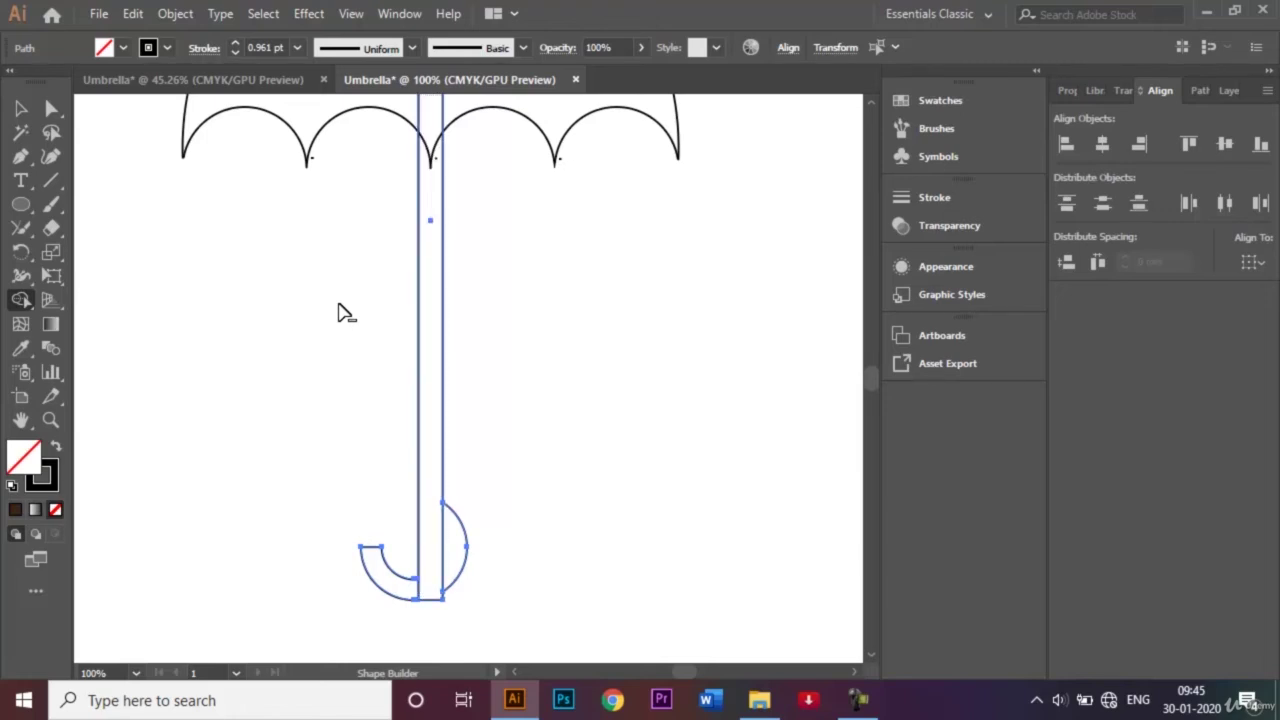
alt+click(465, 546)
key(v)
click(340, 313)
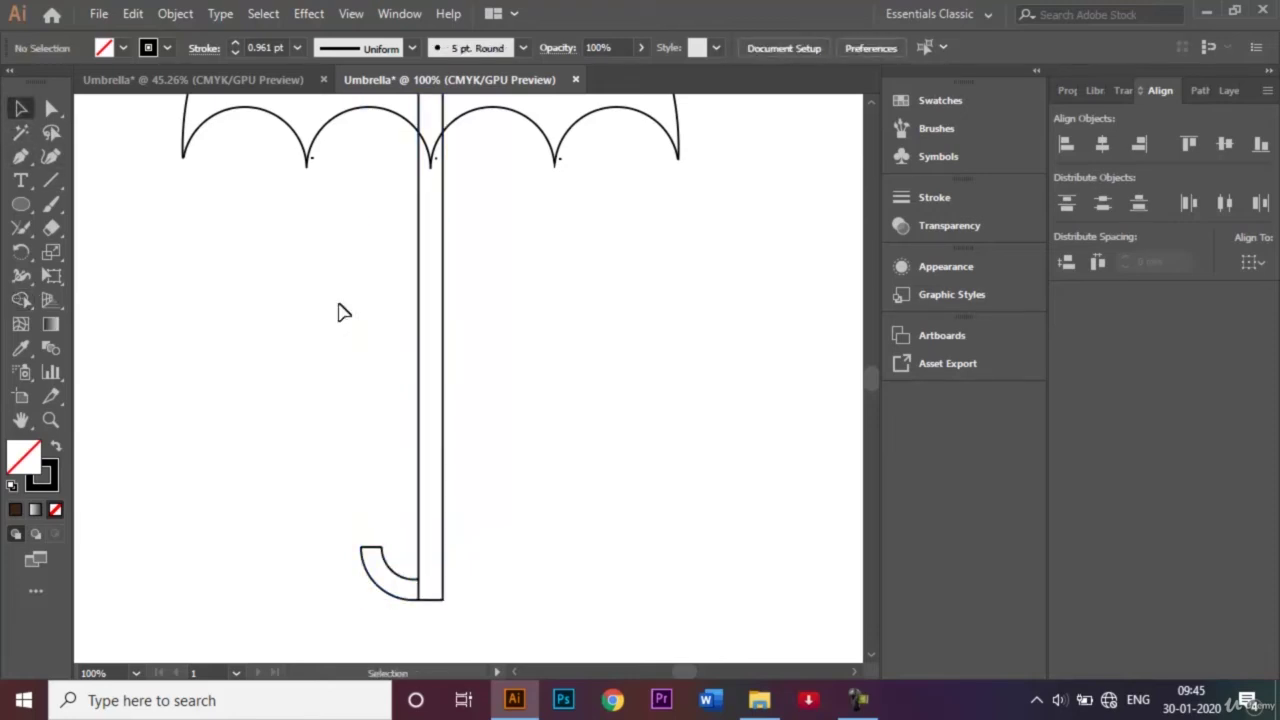
Step: Join the handle's outer arc to the short line closing its tip at the outer corner with the Join tool
key(ctrl+equal)
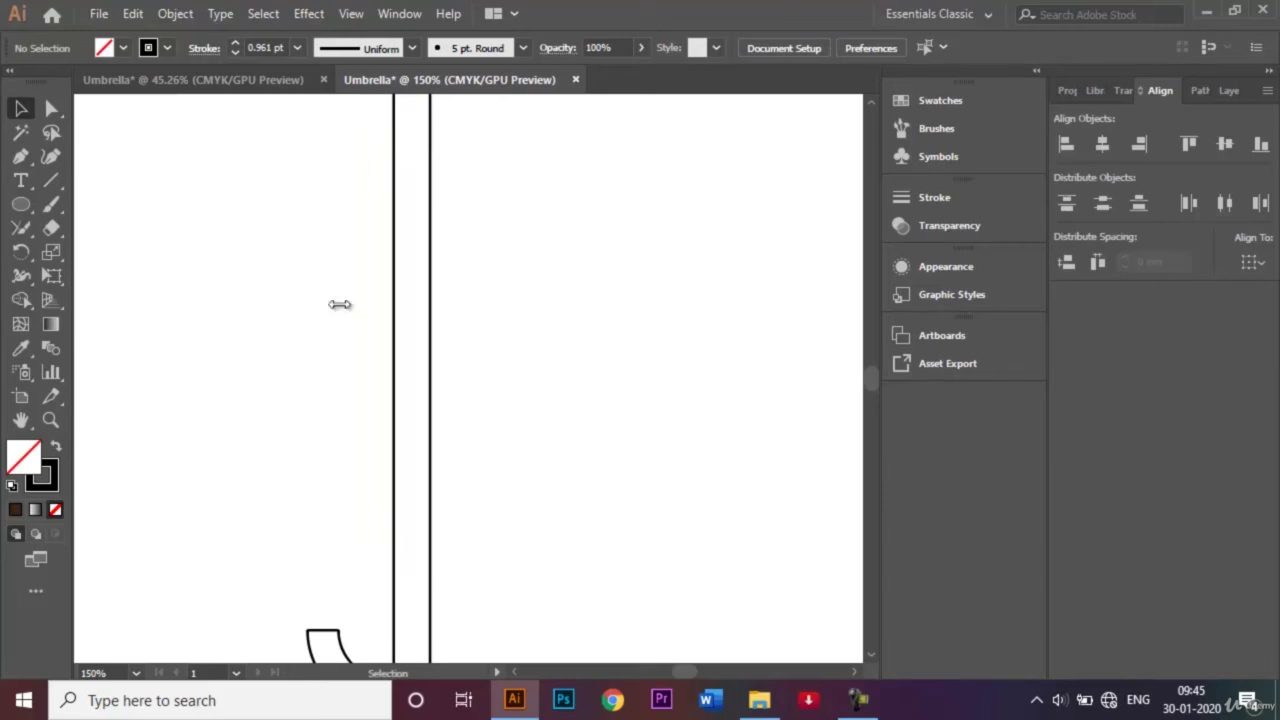
scroll(338, 311, down, 3)
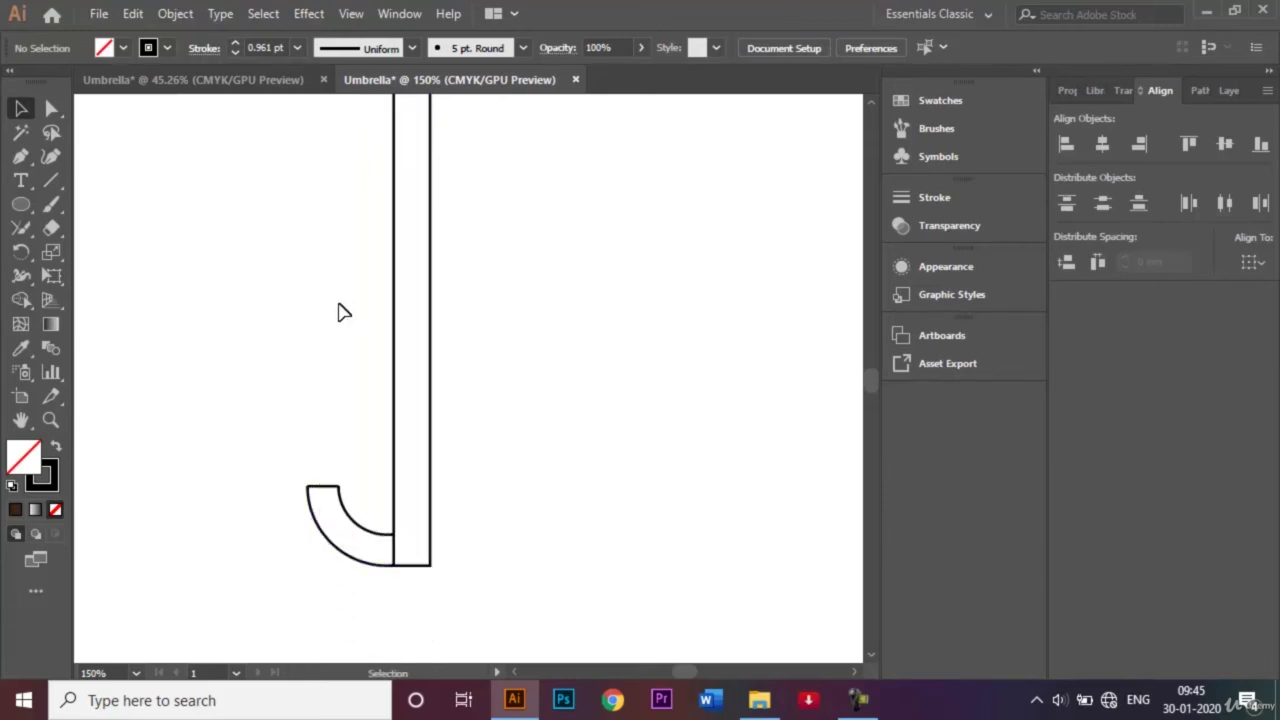
drag(249, 452, 475, 626)
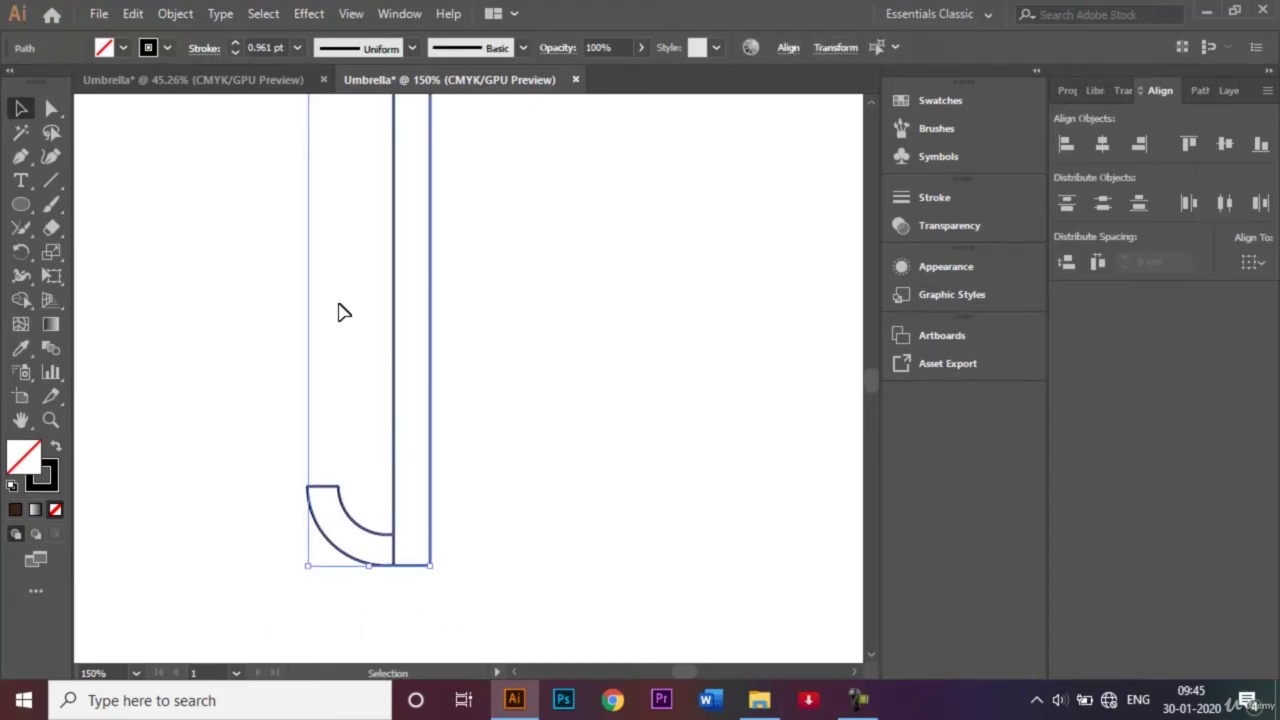
key(shift+m)
key(v)
key(shift+m)
key(shift+j)
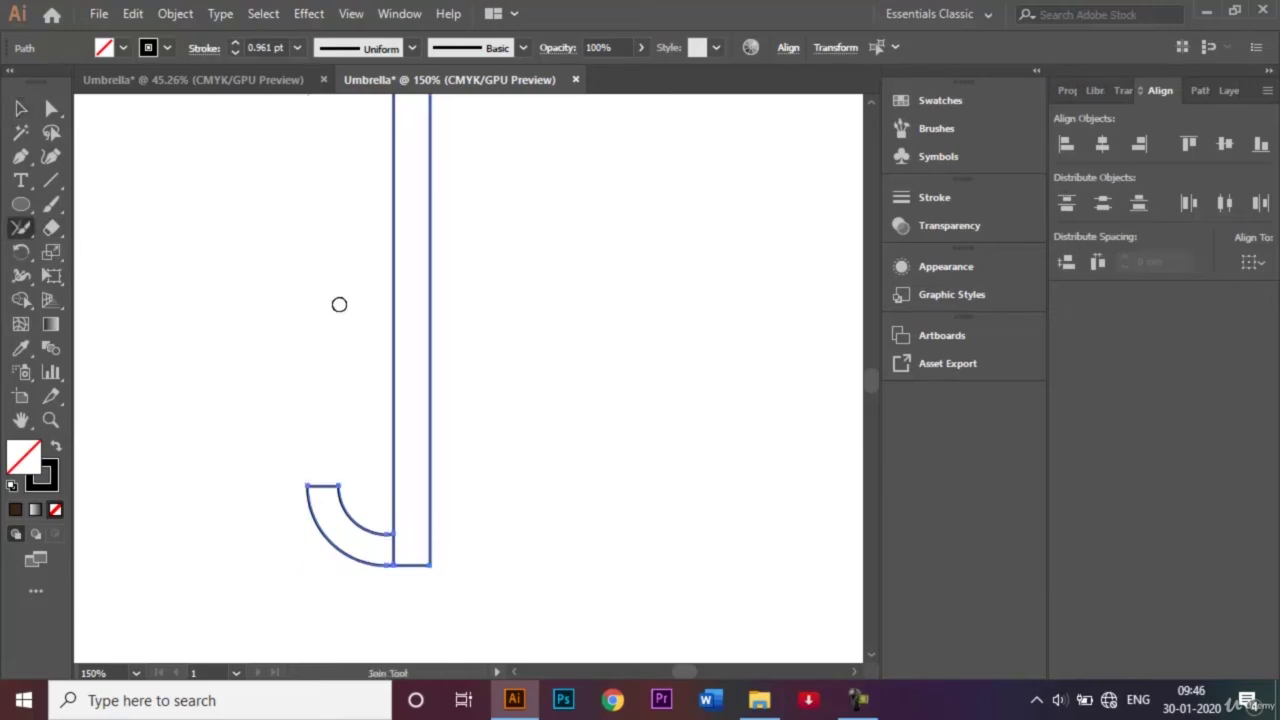
drag(318, 498, 295, 469)
key(v)
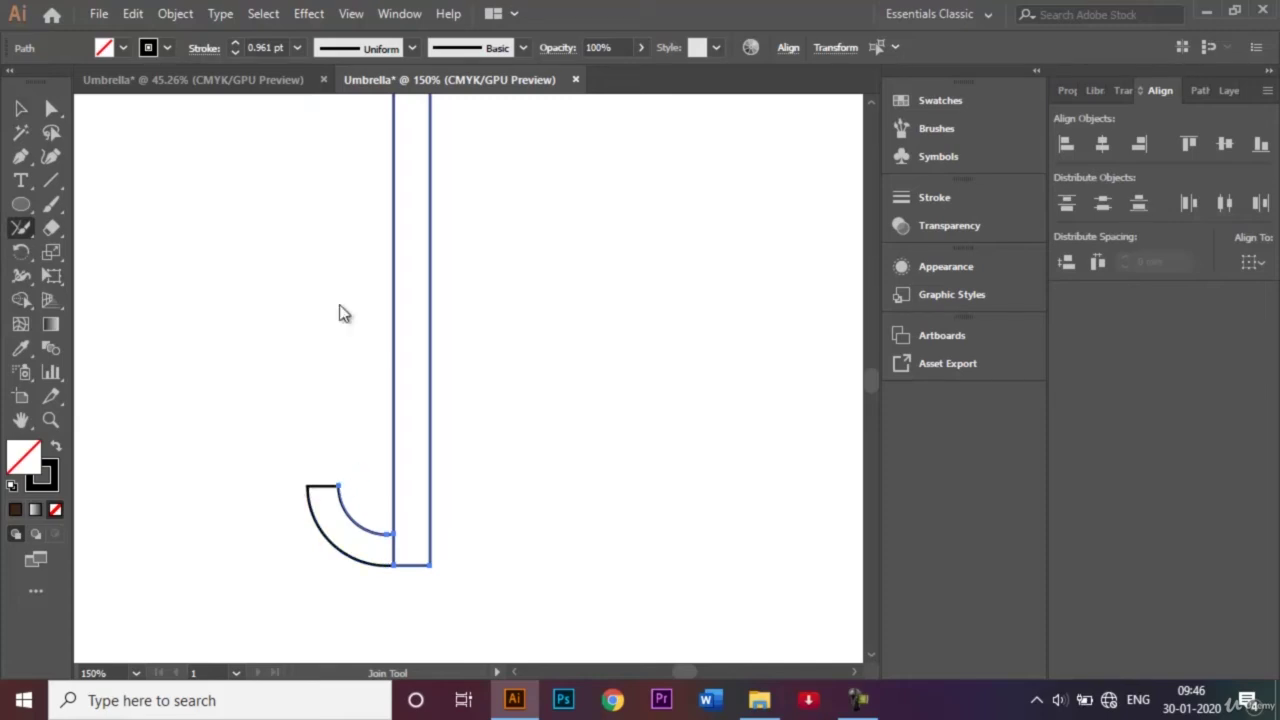
click(339, 312)
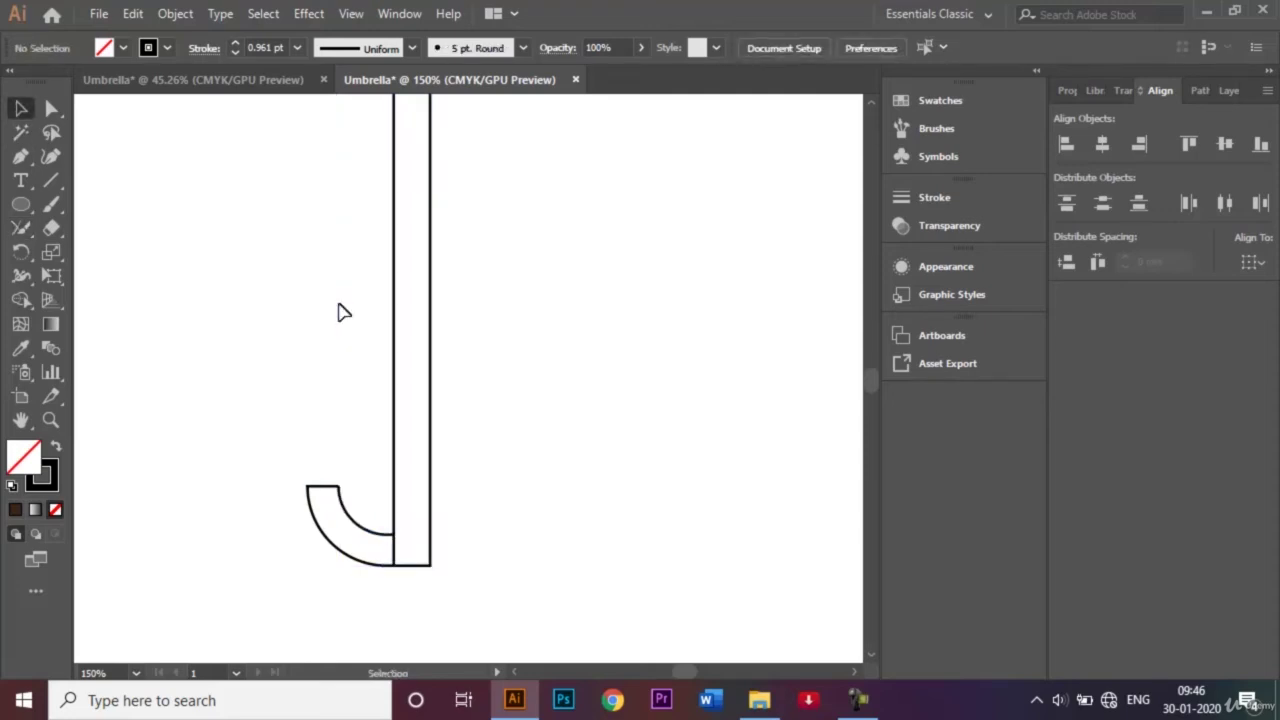
Step: Select the handle's inner and outer arcs and join them at the tip with the Join tool
click(331, 543)
click(363, 527)
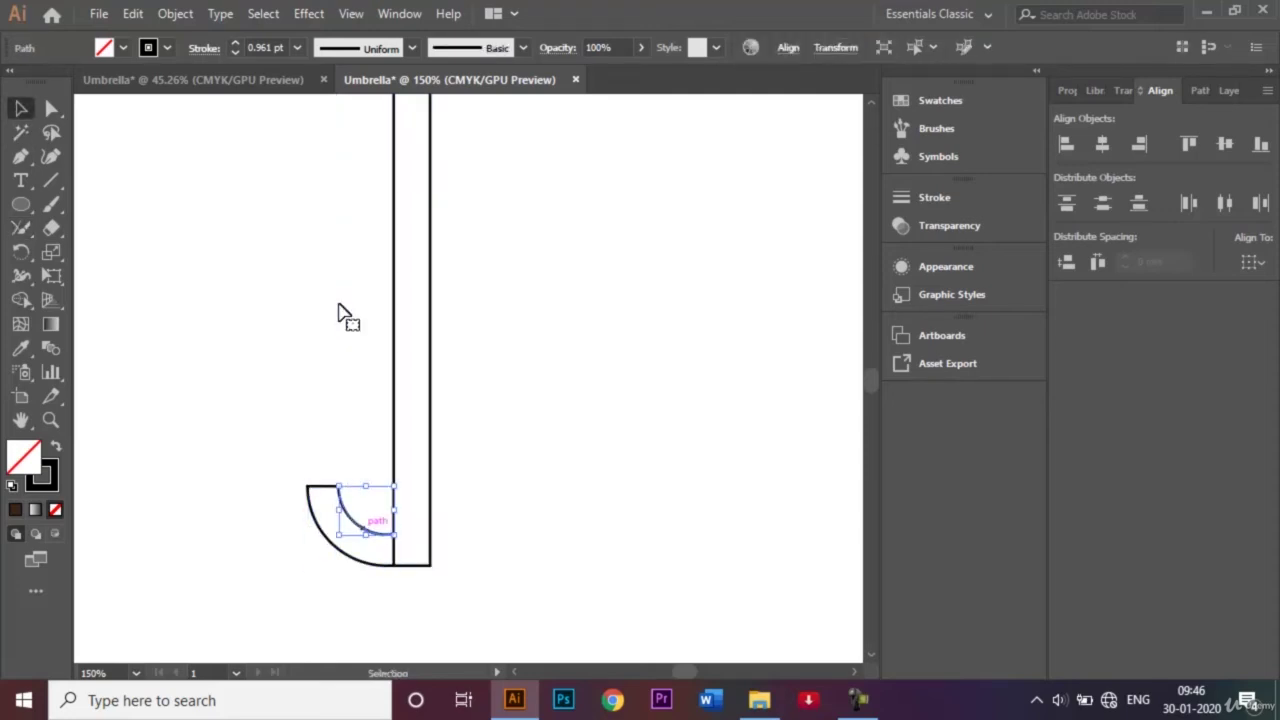
shift+click(316, 523)
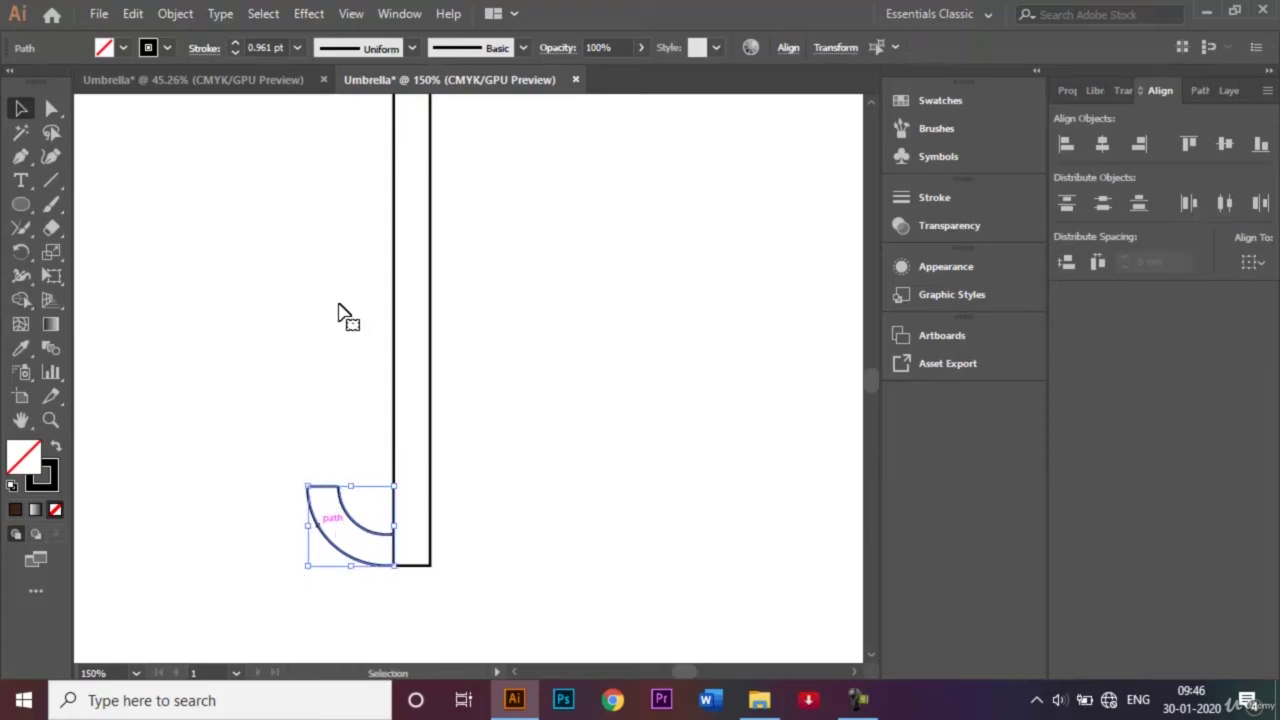
click(21, 228)
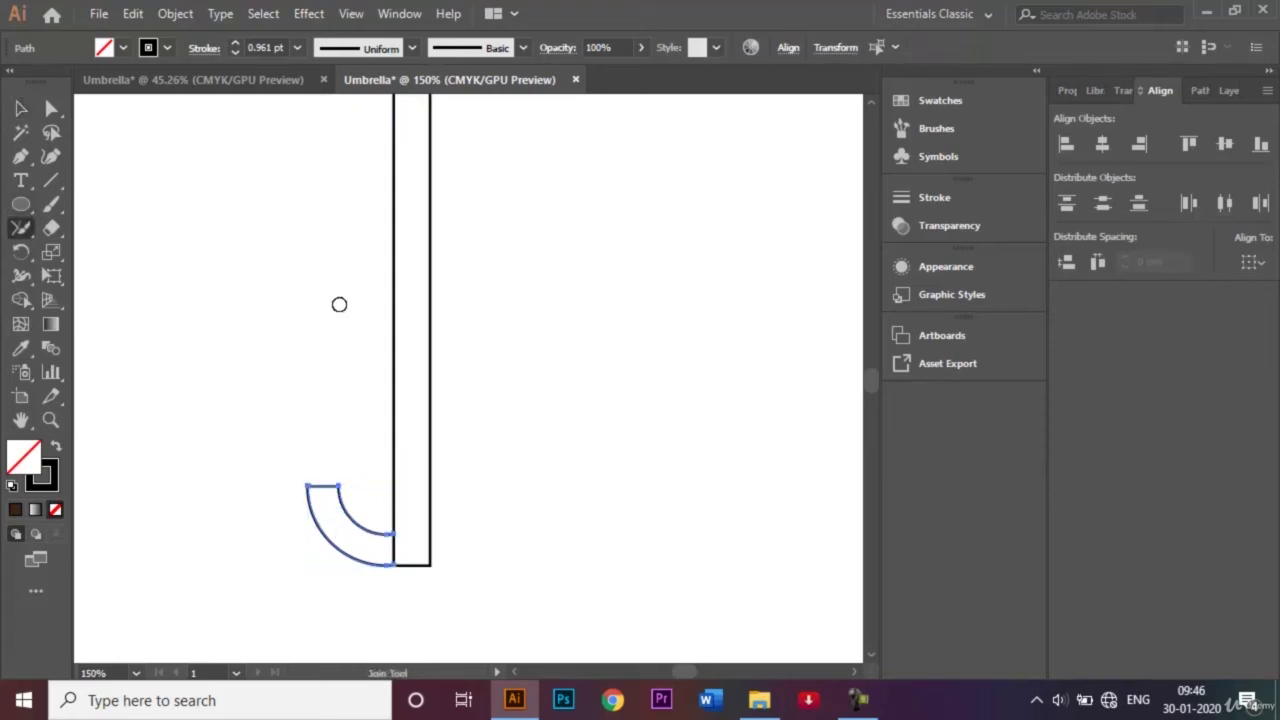
key(ctrl+shift+a)
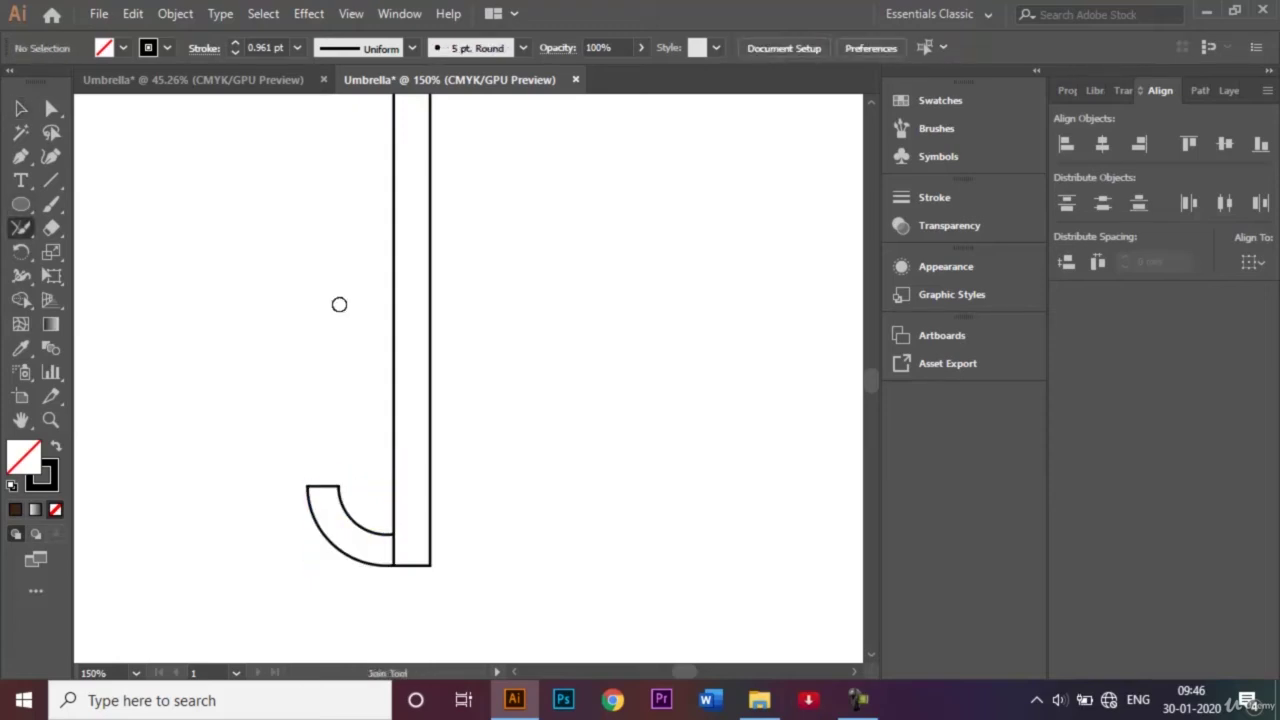
click(21, 108)
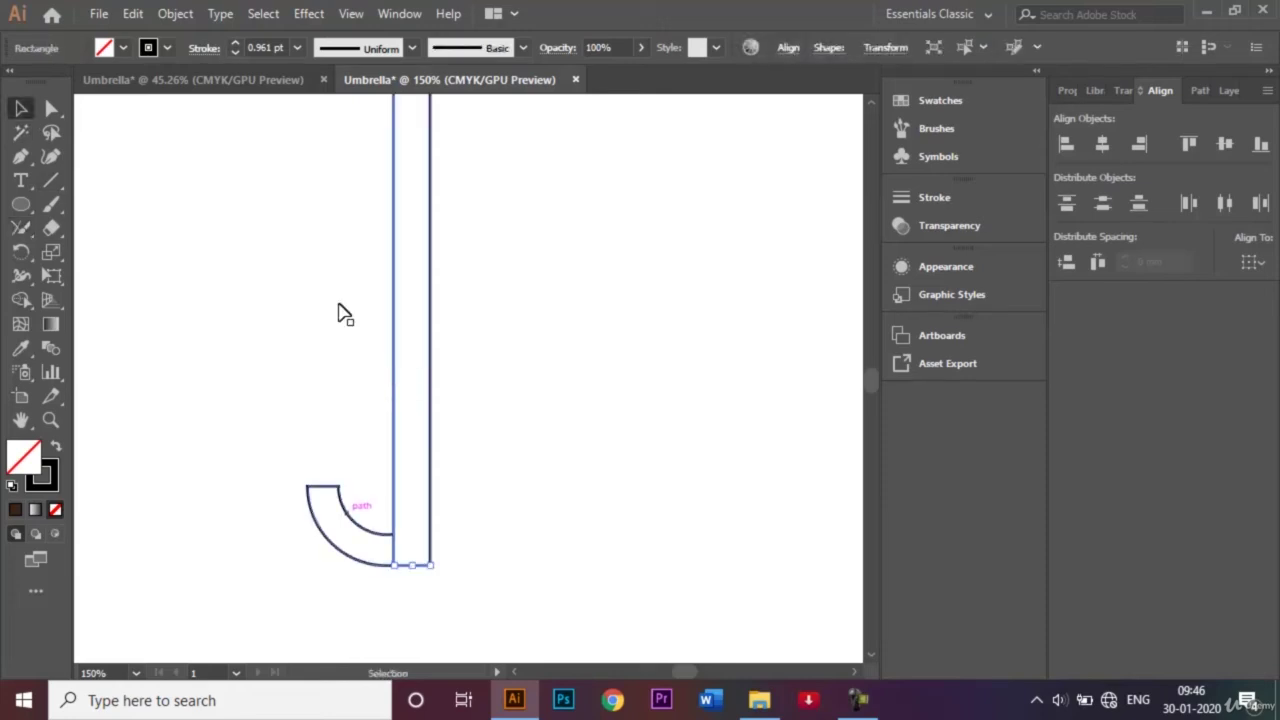
Step: Try to join the hook handle to the shaft at their shared edge with the Join tool
key(ctrl+a)
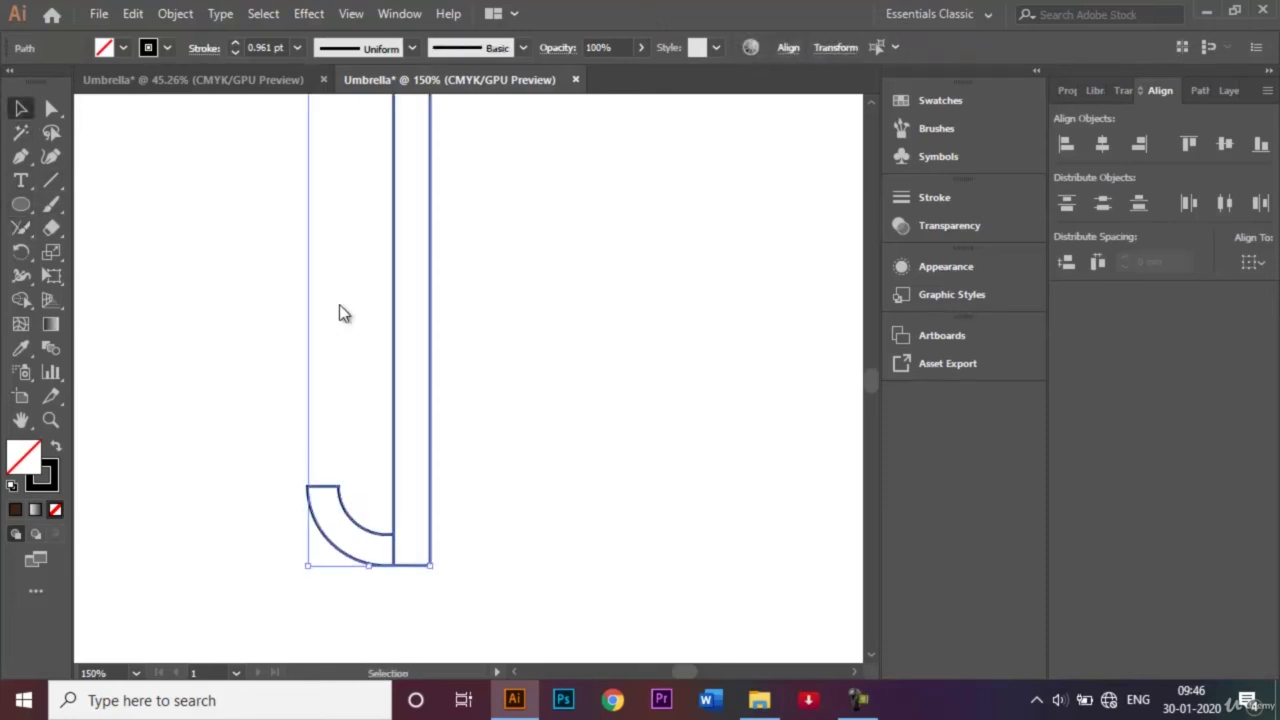
click(20, 228)
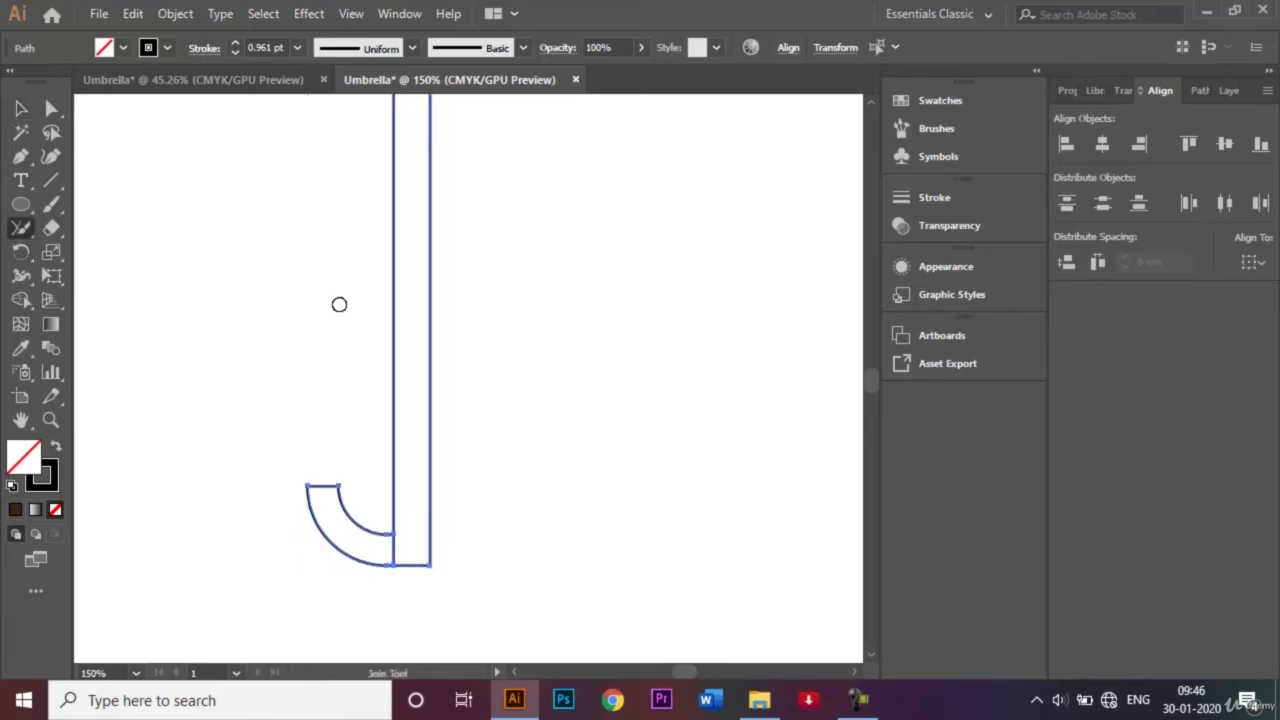
mouse_move(402, 541)
mouse_down()
mouse_move(367, 513)
mouse_move(414, 548)
mouse_up()
key(v)
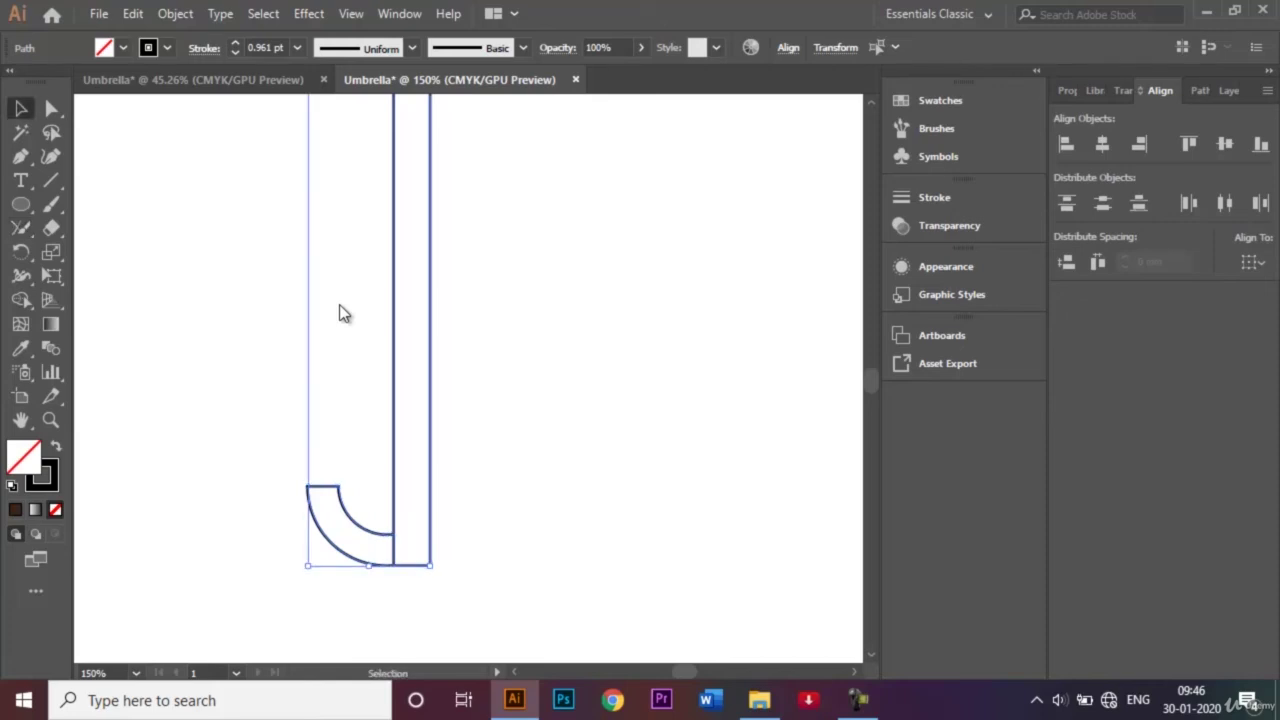
click(340, 313)
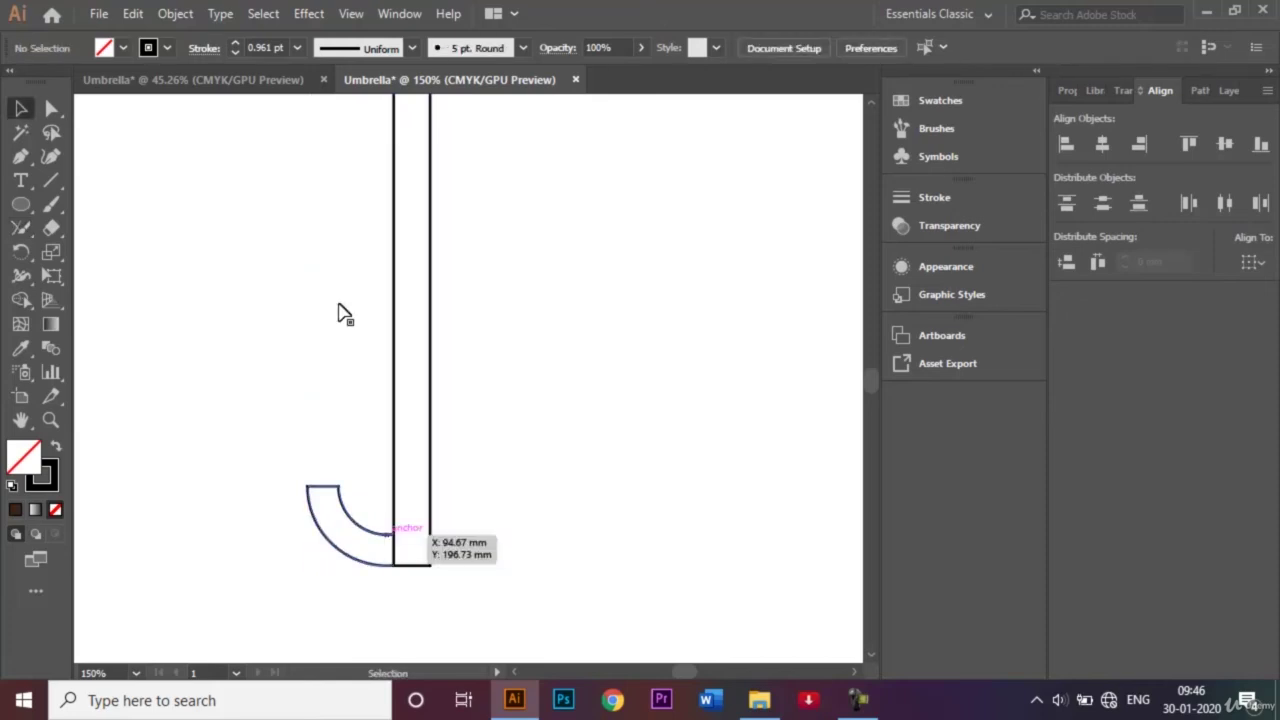
Step: Remove the edge segment separating the hook from the shaft's lower end with the Shape Builder tool
drag(281, 442, 456, 598)
key(shift+m)
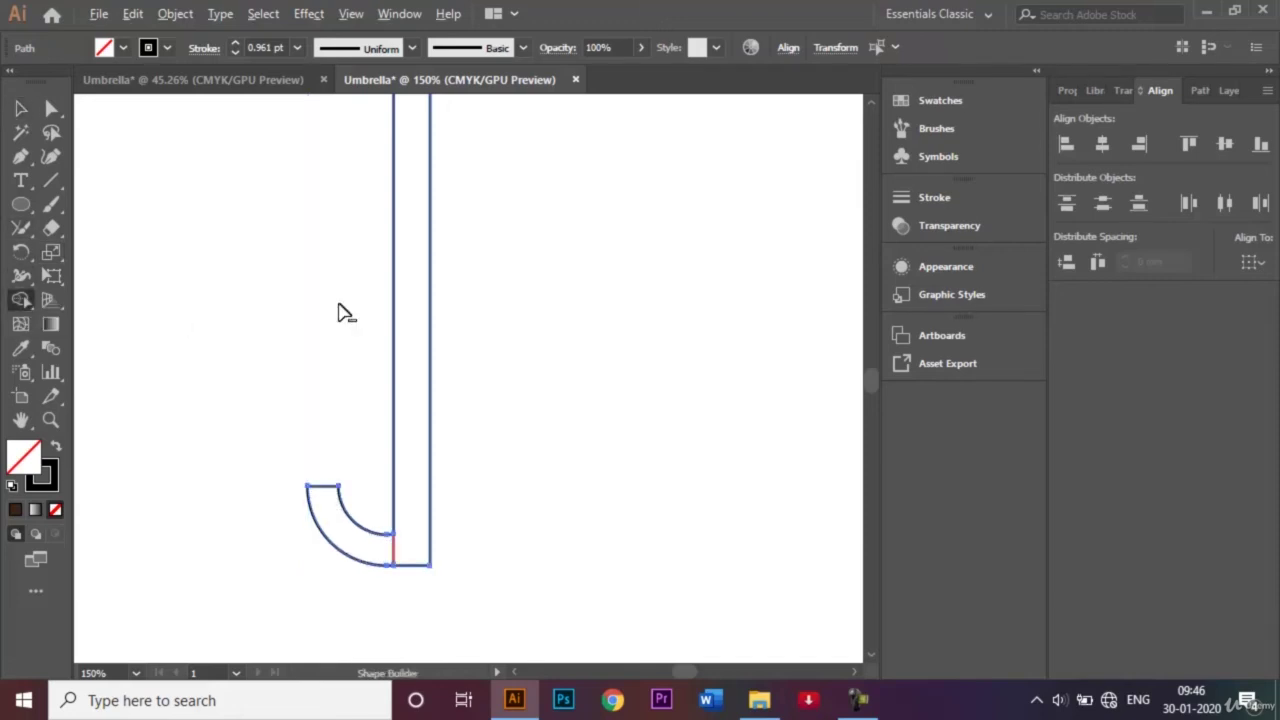
alt+click(393, 550)
key(v)
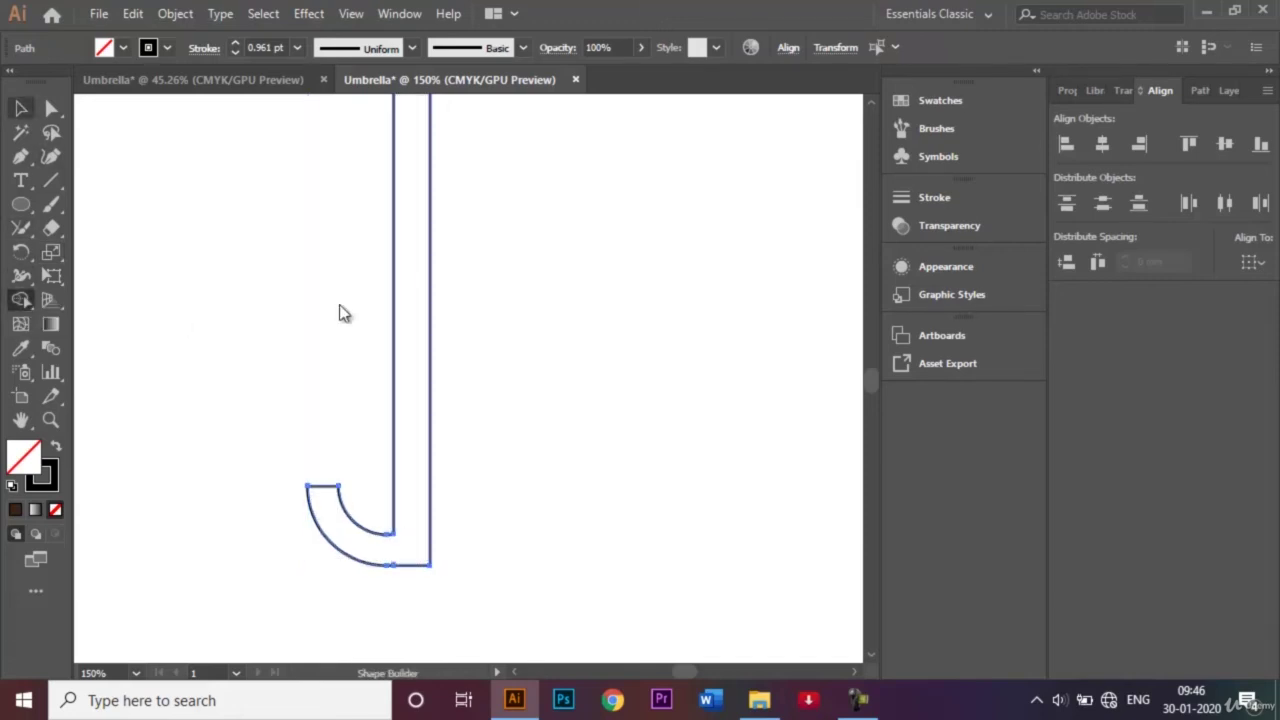
click(340, 313)
Step: Select the hook and shaft outline and join its path ends at their junction with the Join tool
drag(226, 384, 494, 609)
key(shift+m)
click(21, 228)
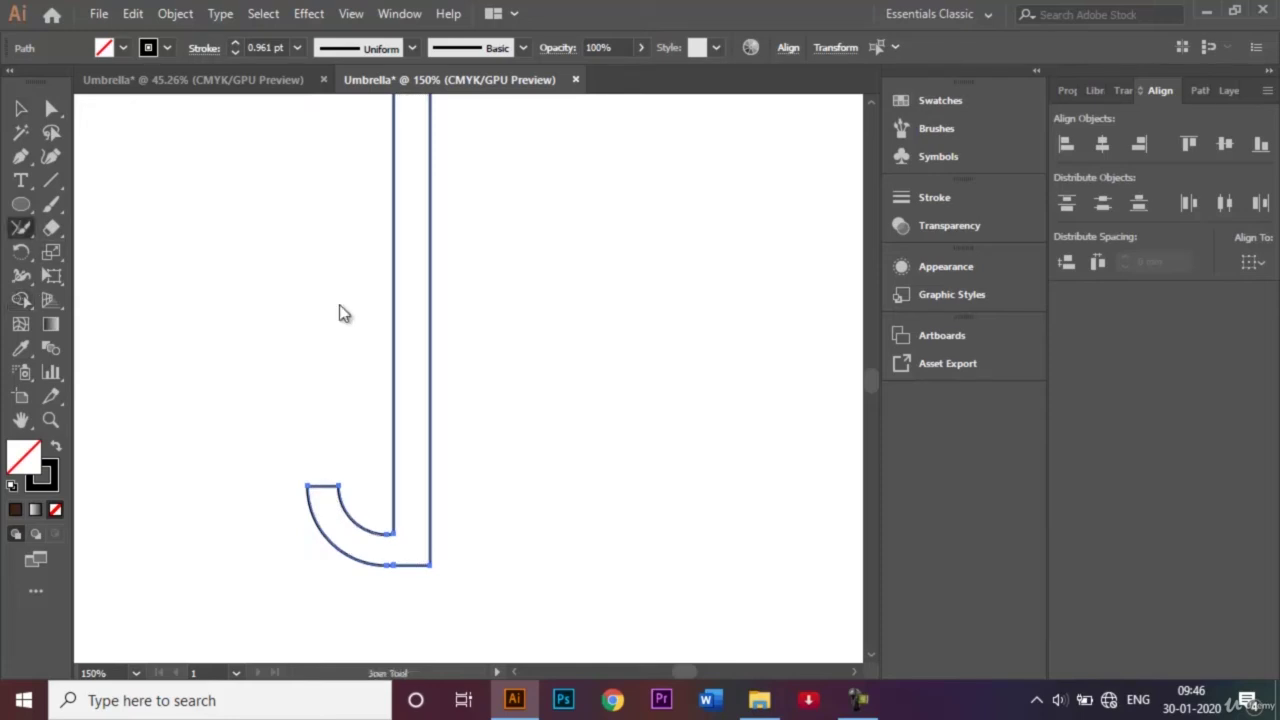
drag(404, 546, 366, 514)
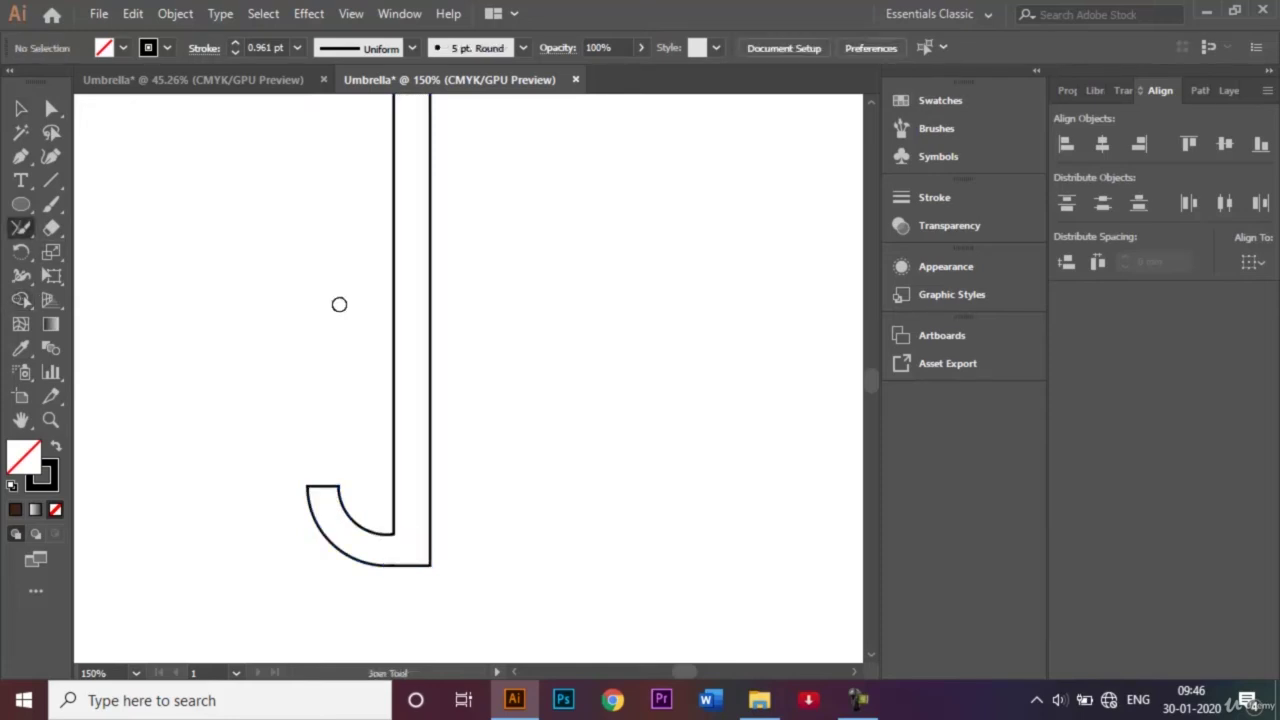
key(v)
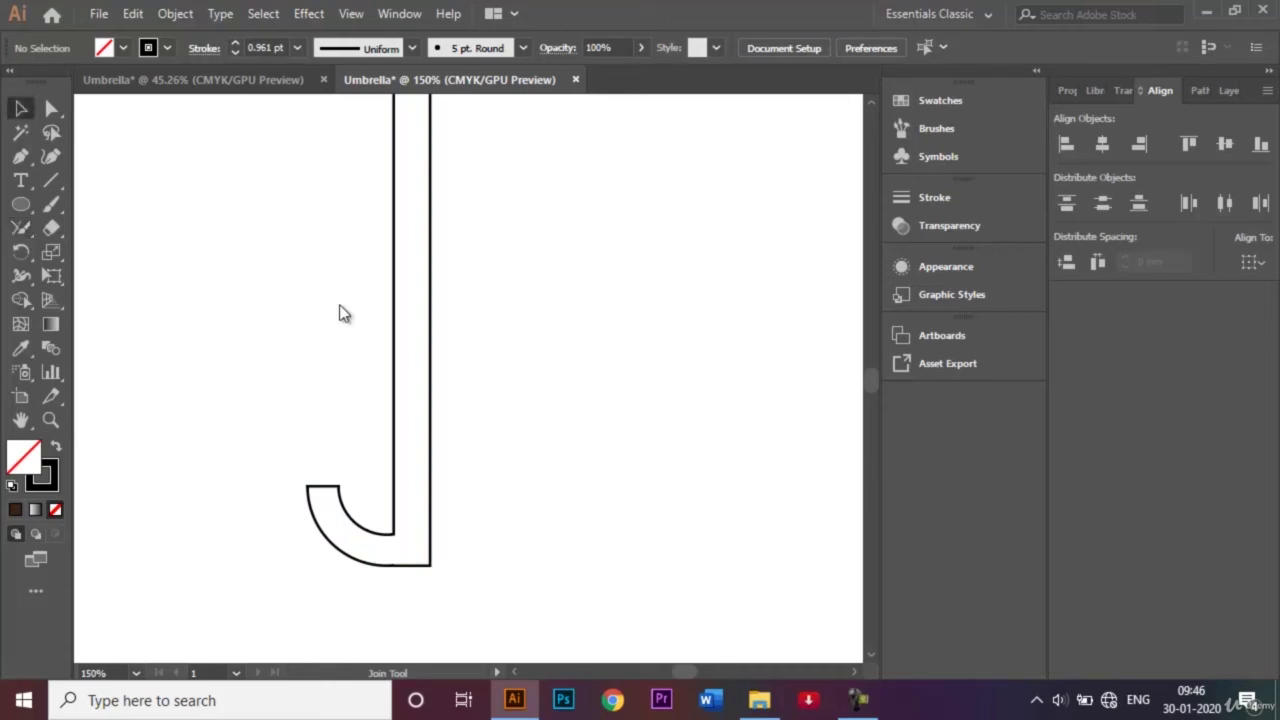
Step: Round both corners of the hook's tip with a 2.5 mm corner radius
key(a)
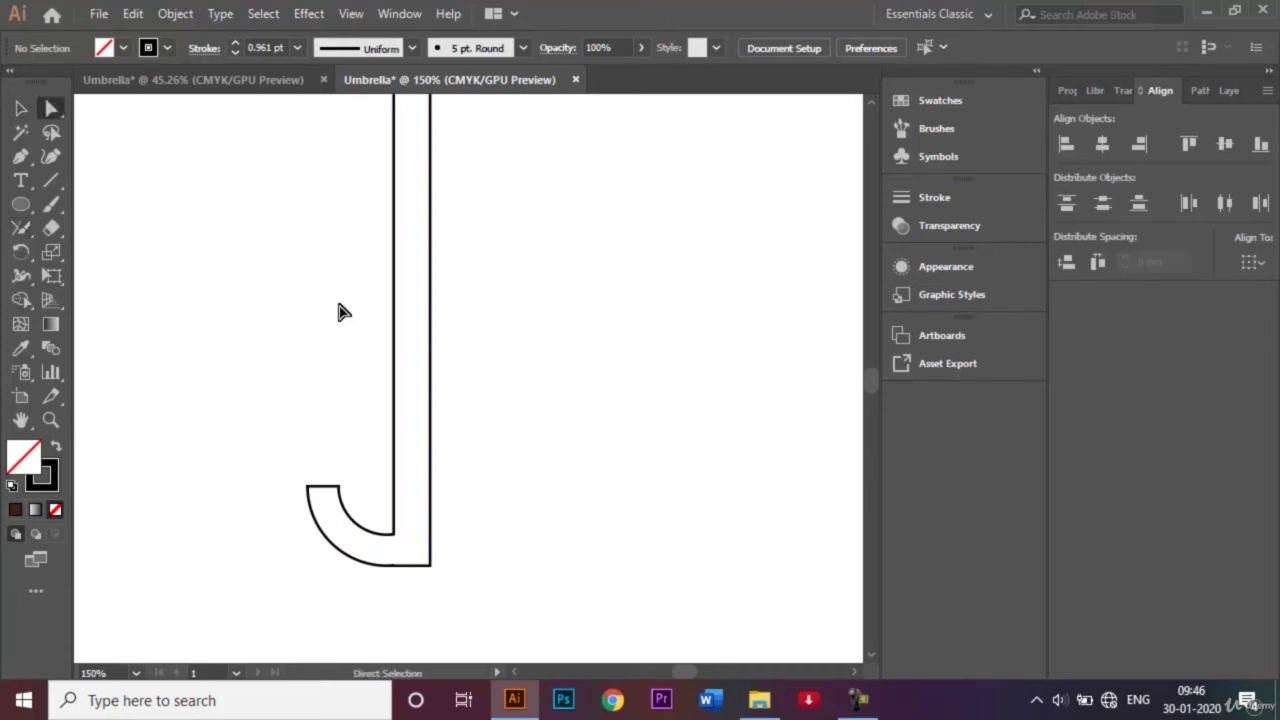
key(ctrl+a)
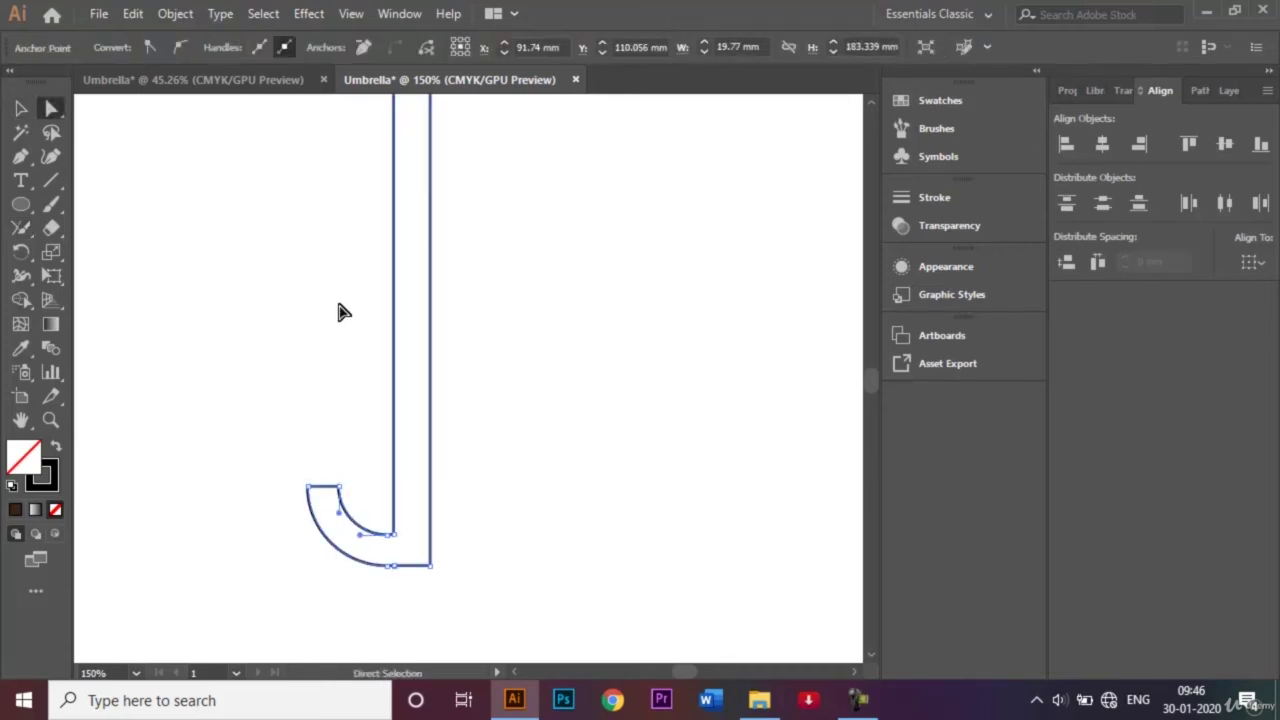
click(308, 487)
drag(308, 487, 338, 487)
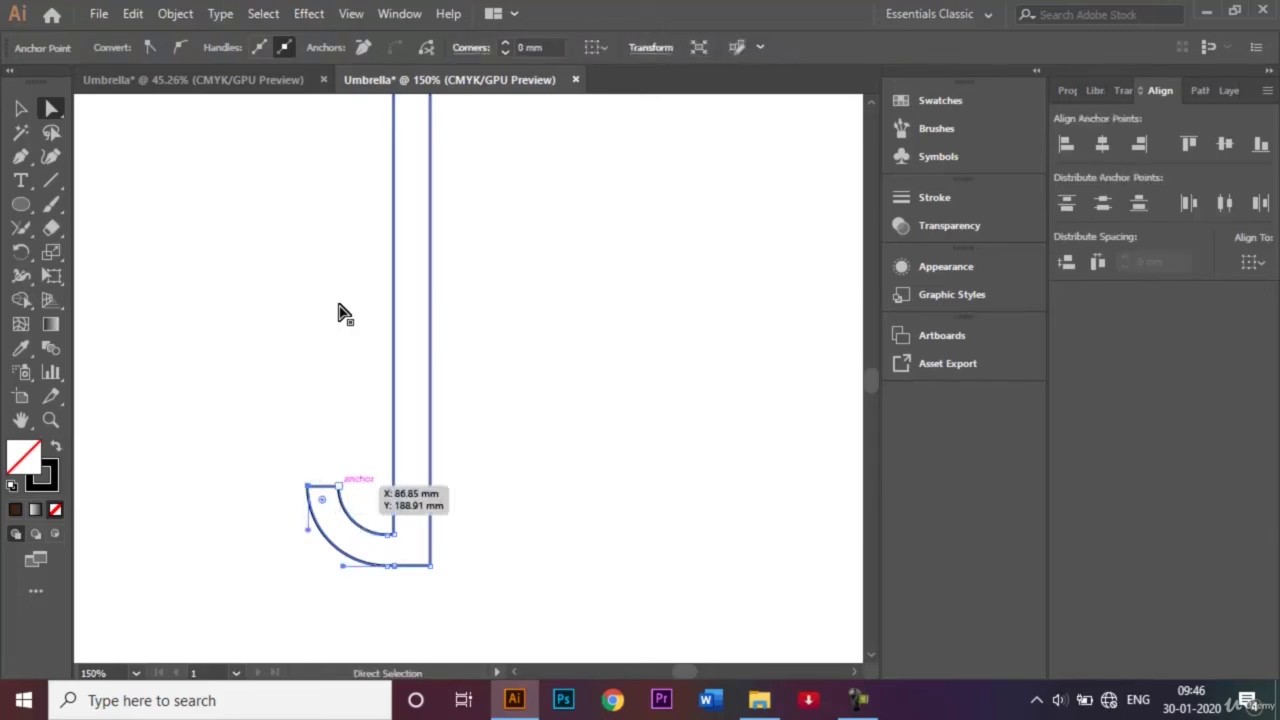
shift+click(338, 487)
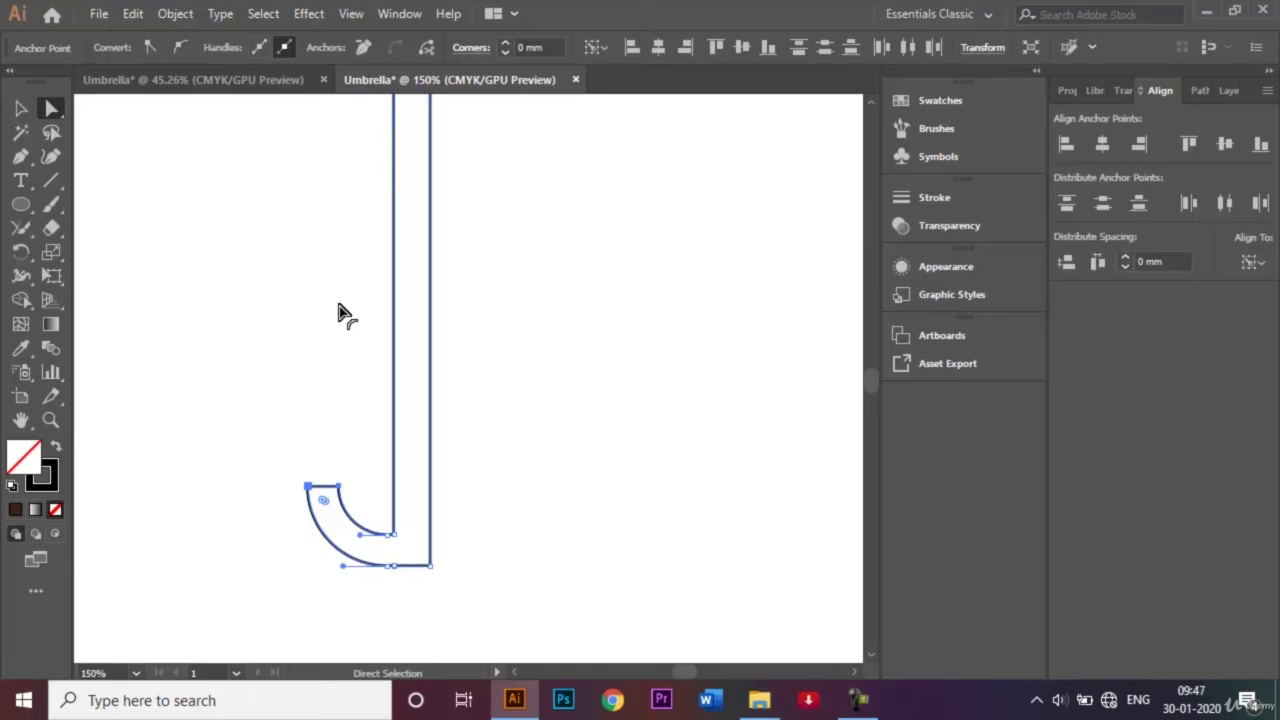
drag(323, 500, 325, 520)
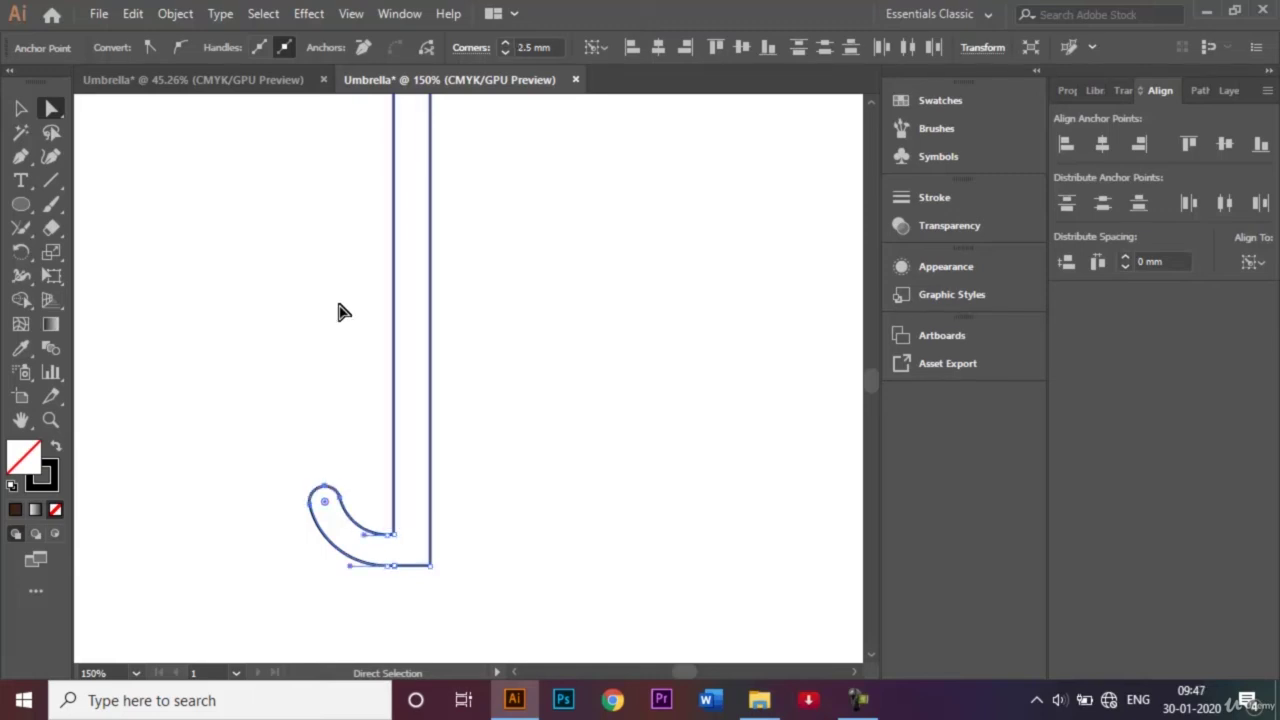
Step: Round the inner corner between hook and shaft to about 1.1 mm and the outer bottom corner to about 5.86 mm
click(394, 534)
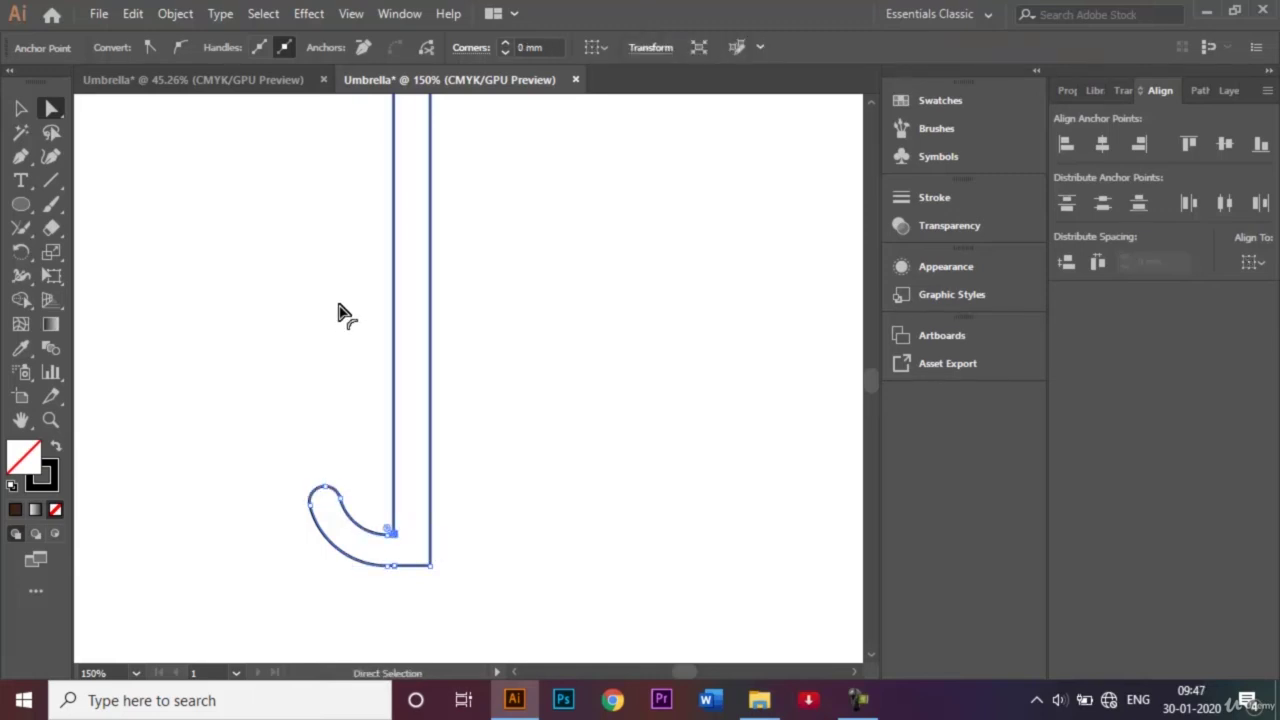
drag(388, 528, 372, 507)
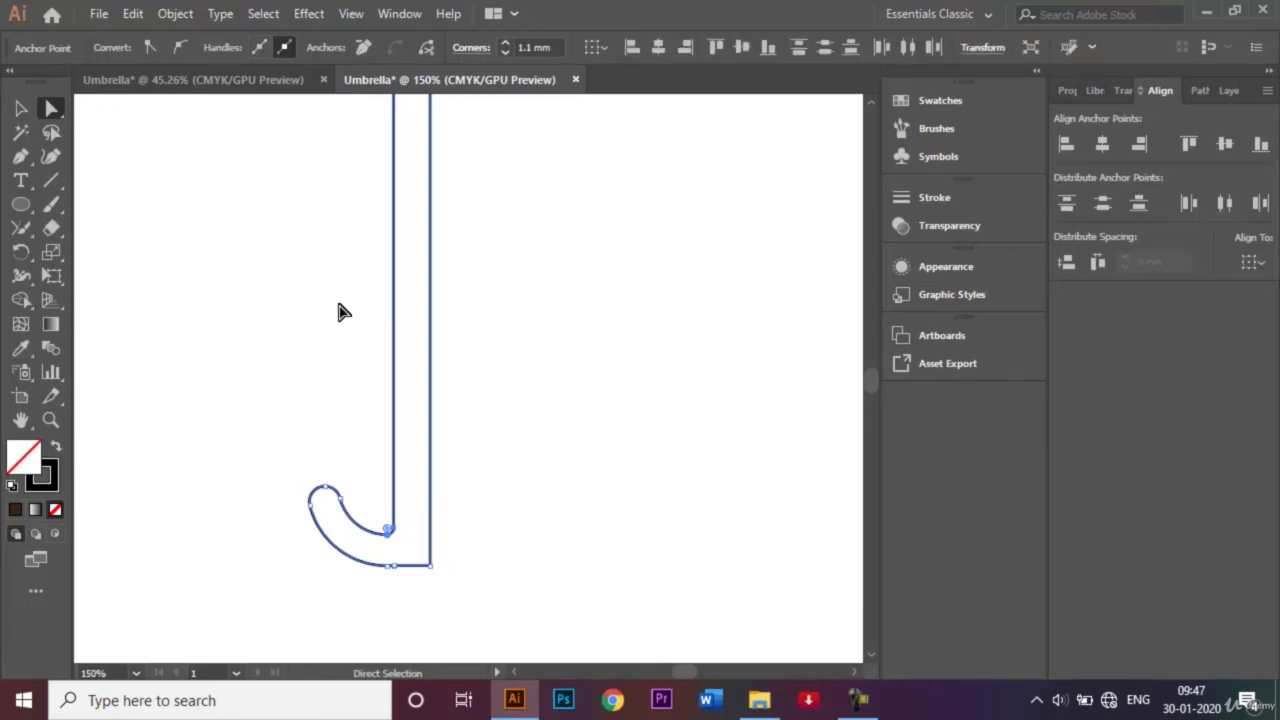
click(430, 565)
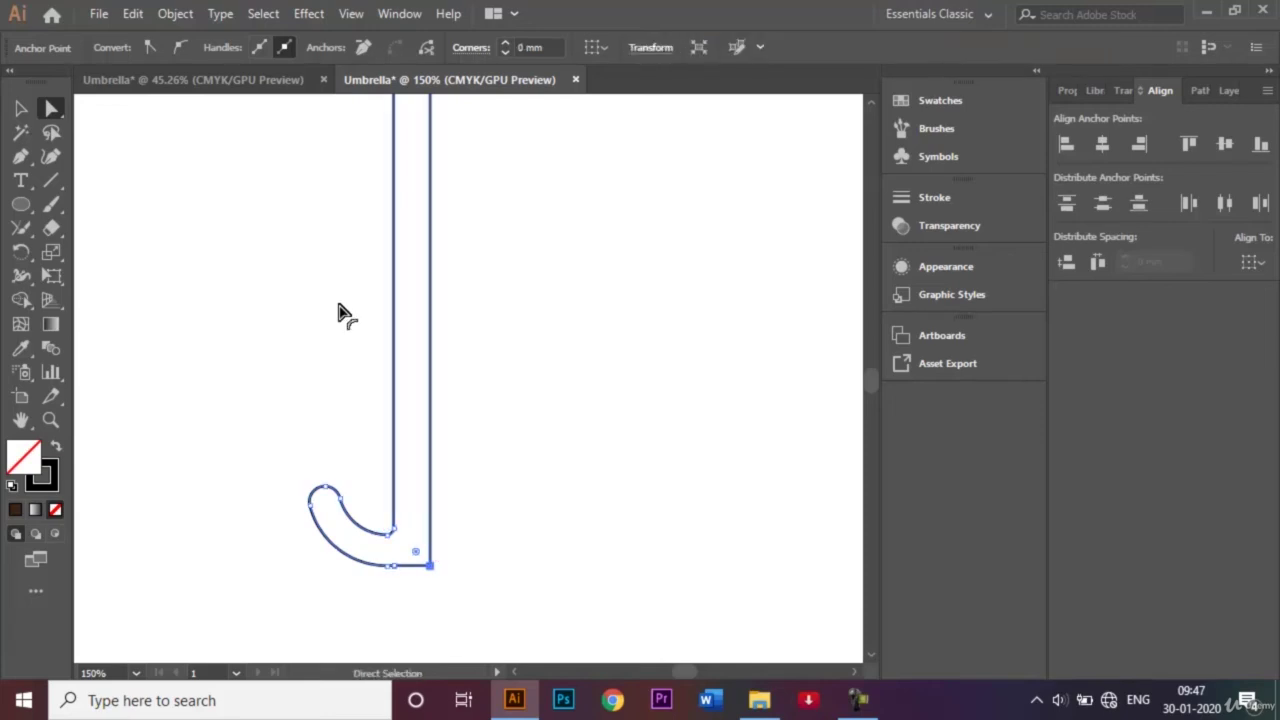
drag(415, 551, 405, 538)
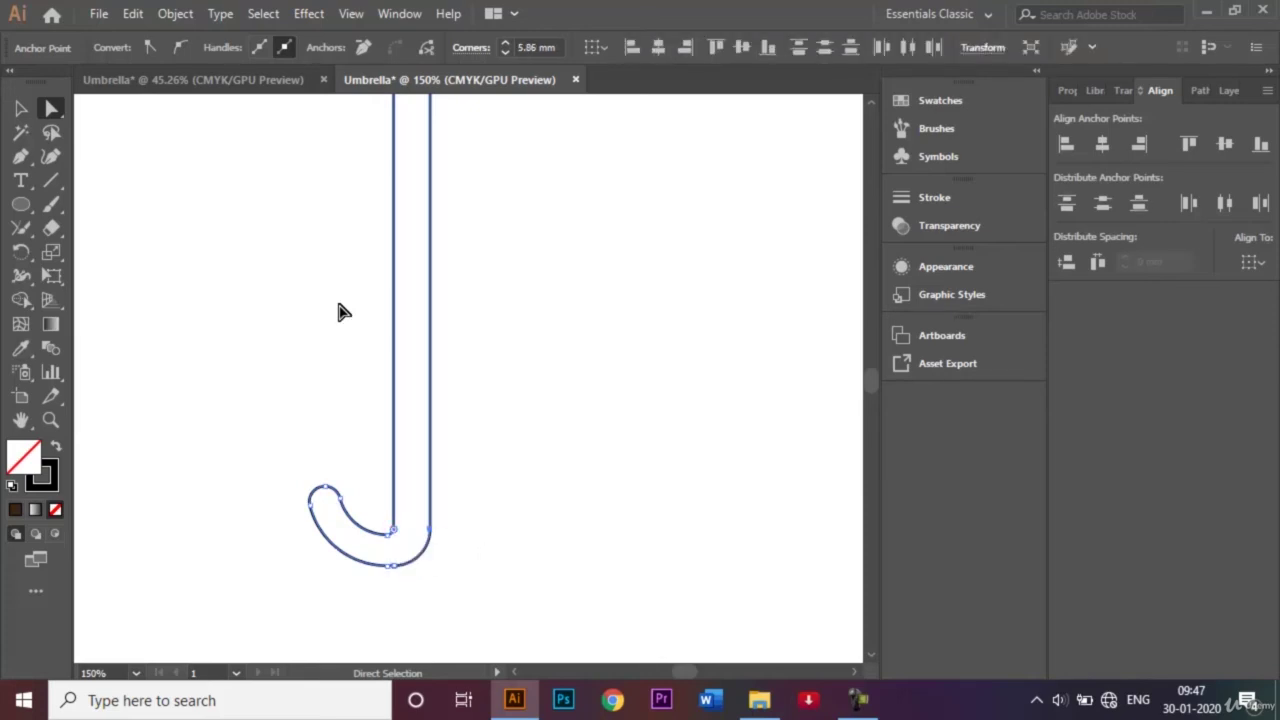
click(21, 108)
click(340, 308)
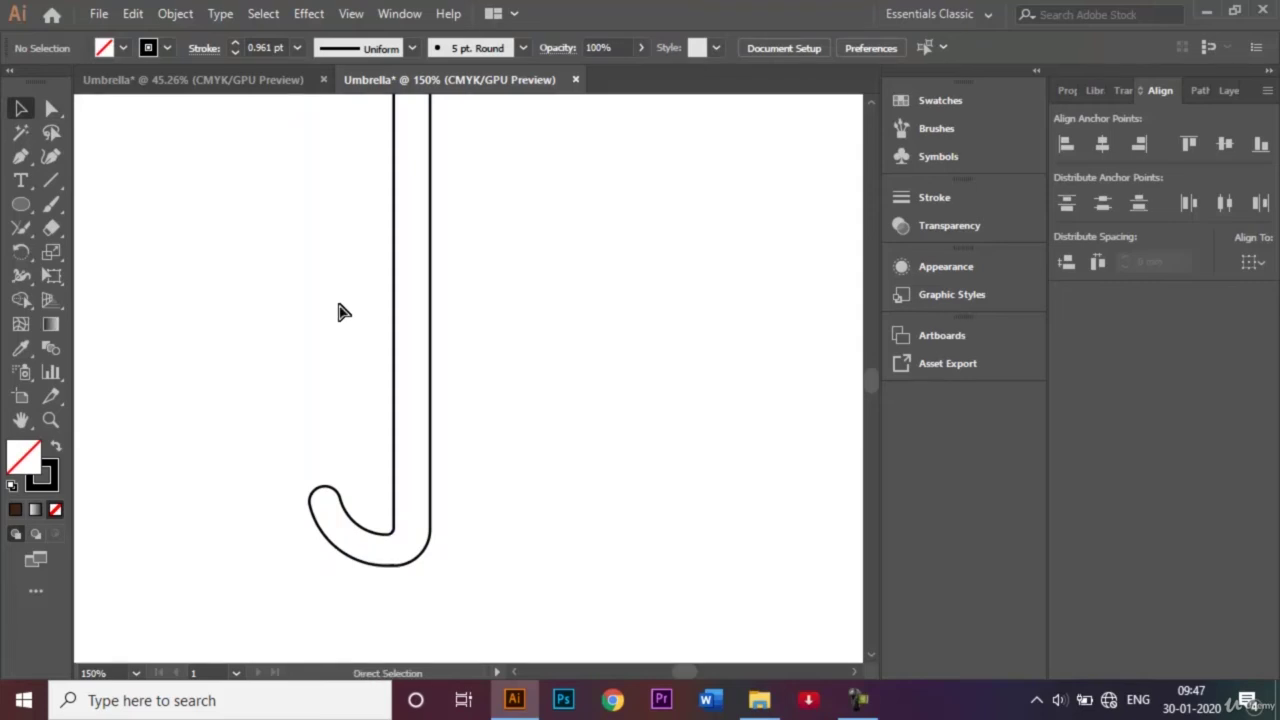
Step: Round both corners at the shaft's top end with a corner radius of about 2.93 mm
key(ctrl+0)
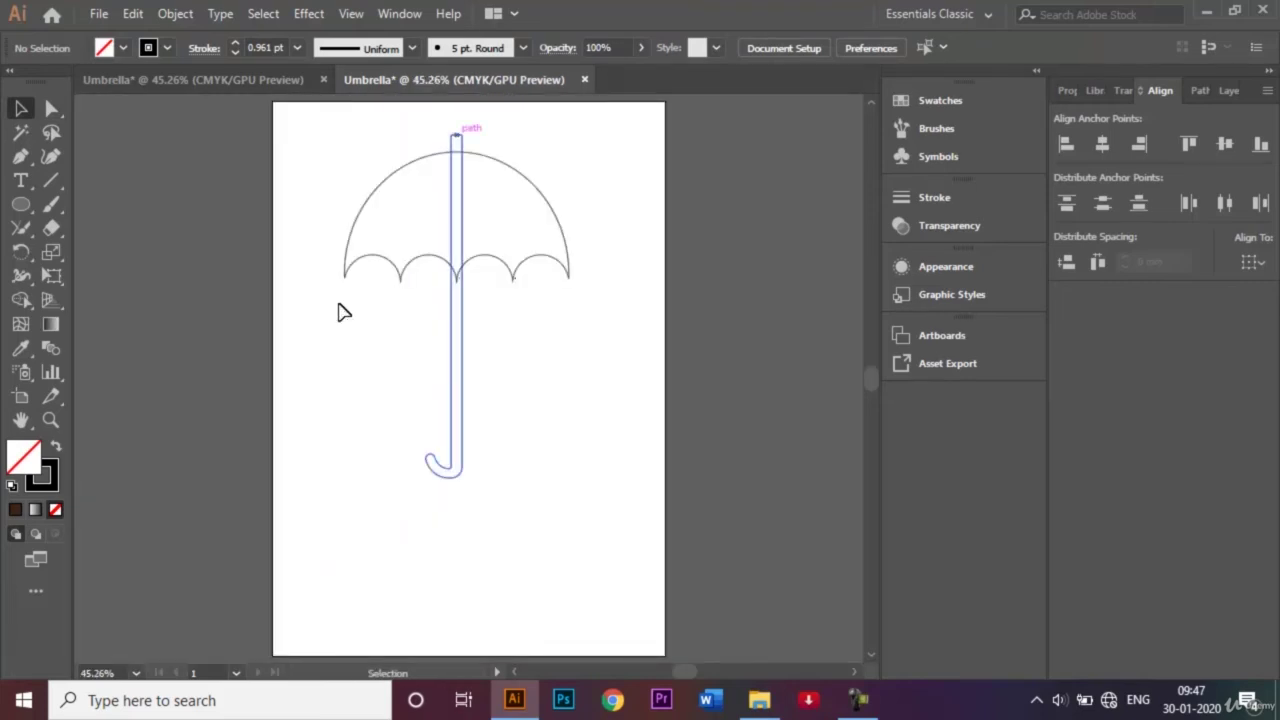
click(457, 135)
key(a)
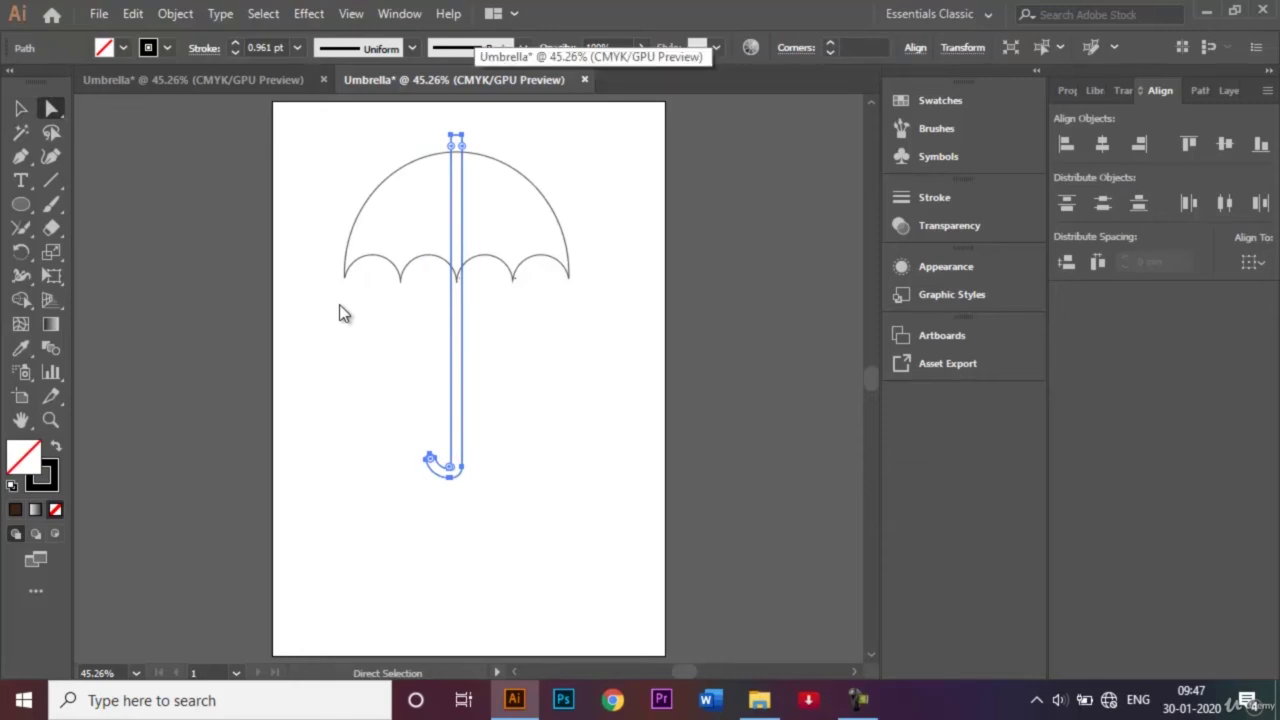
key(ctrl+1)
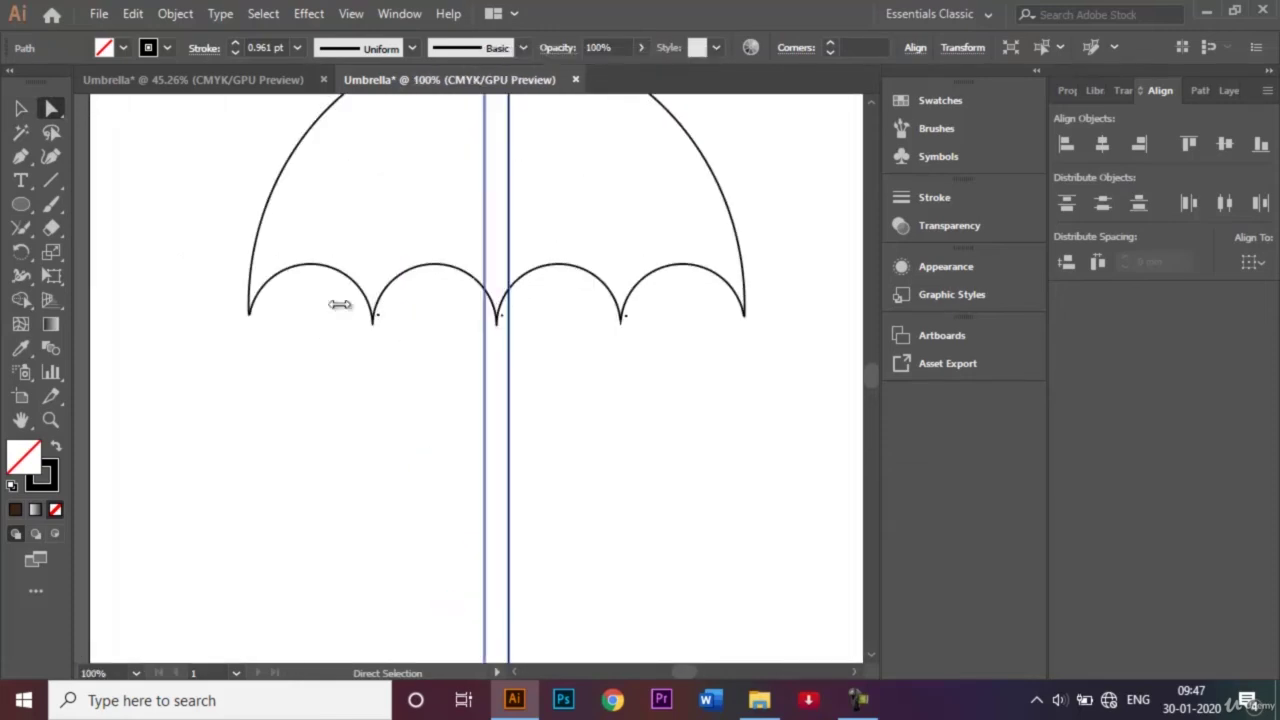
scroll(340, 313, up, 2)
scroll(340, 313, up, 2)
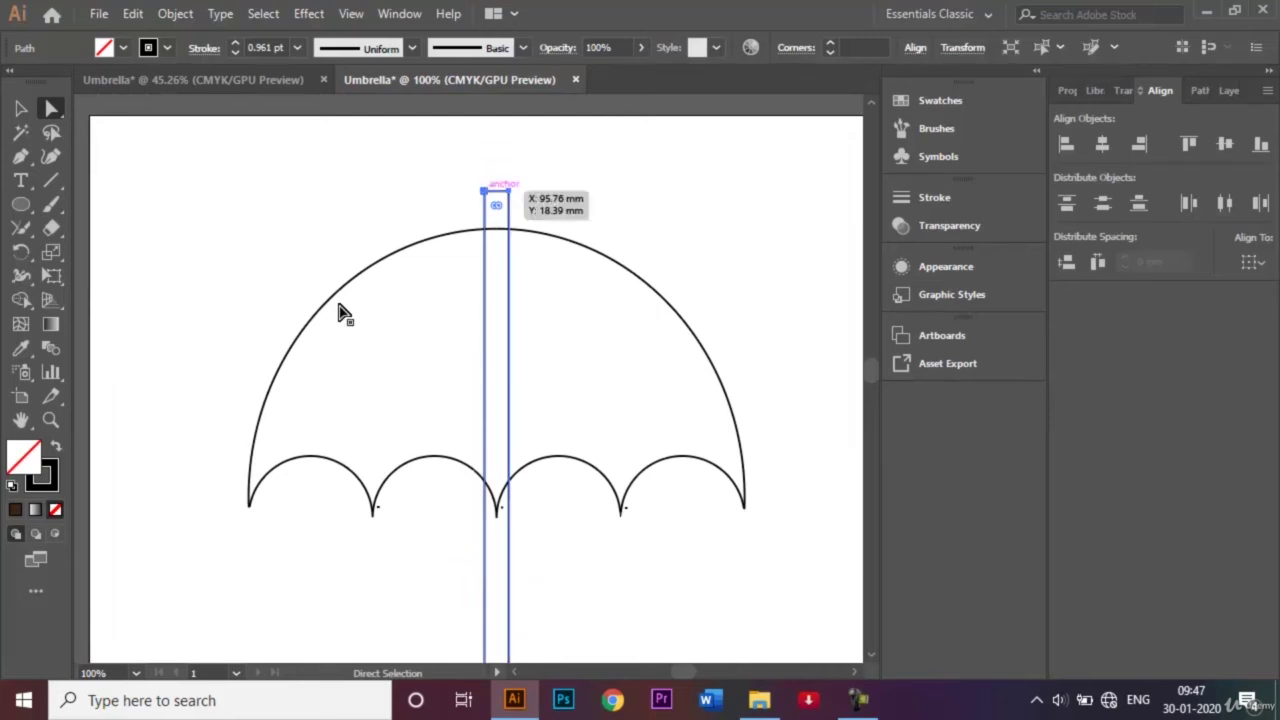
click(484, 191)
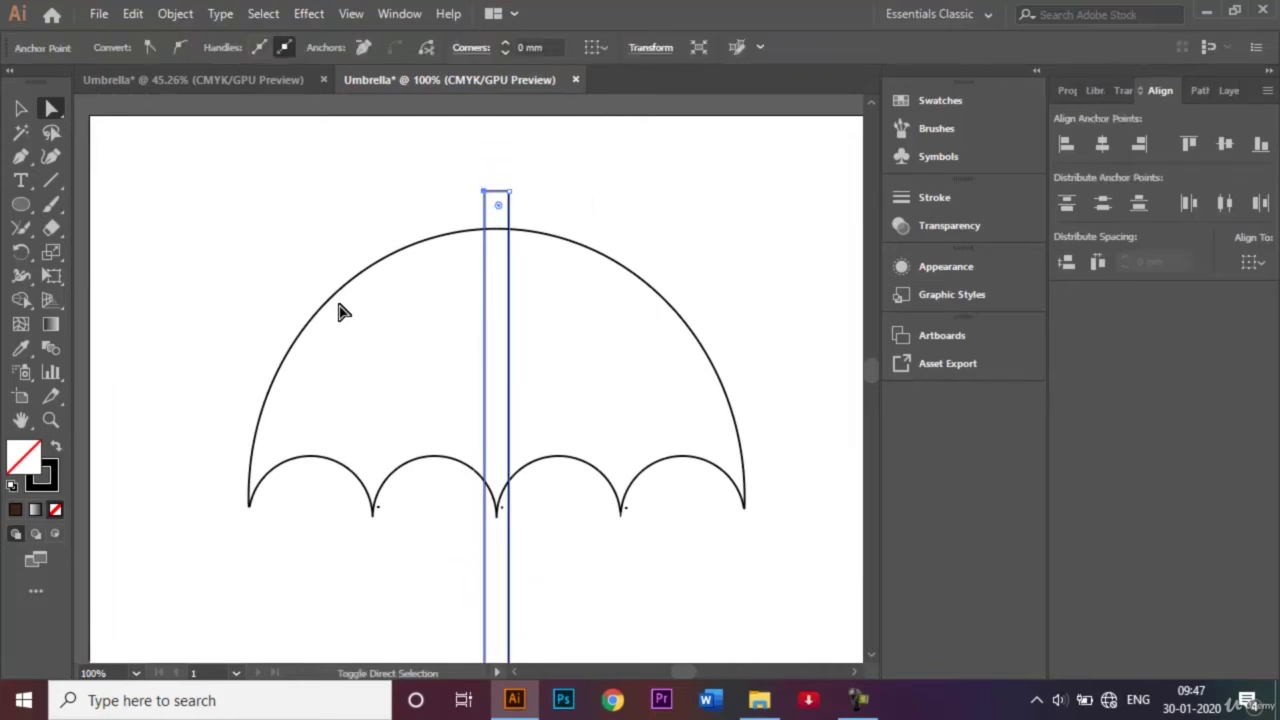
shift+click(509, 191)
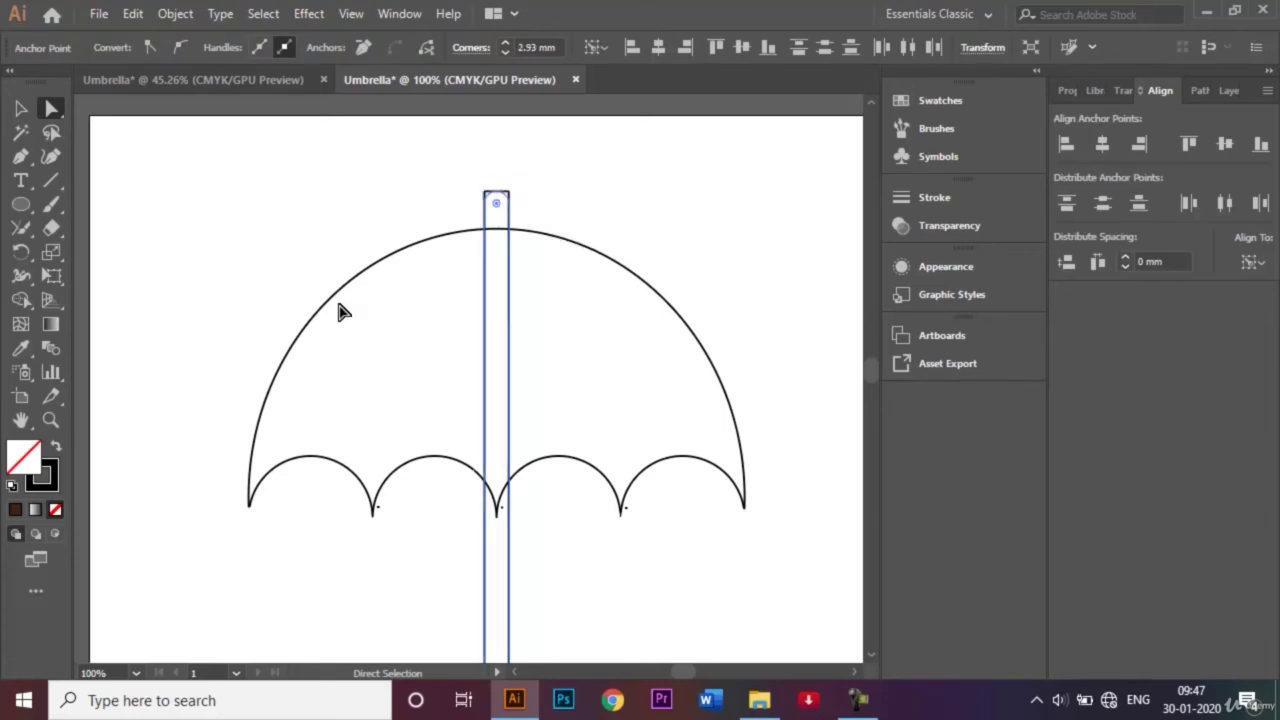
key(v)
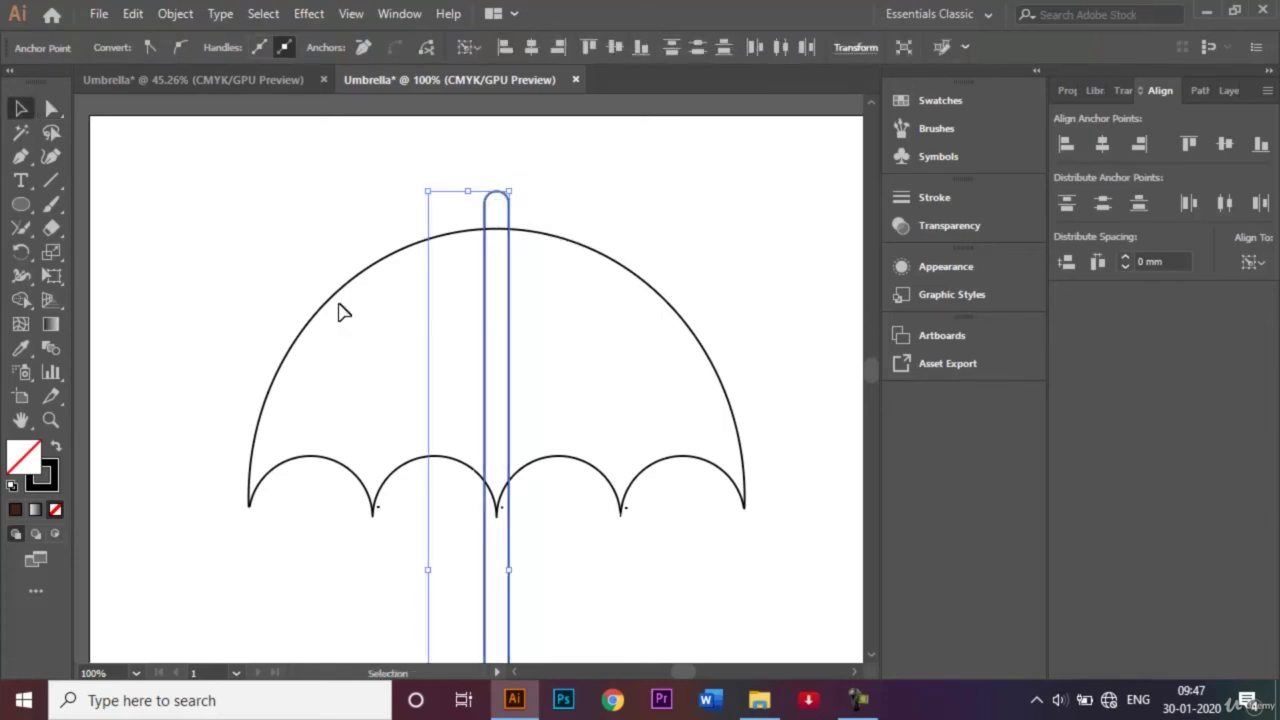
click(340, 313)
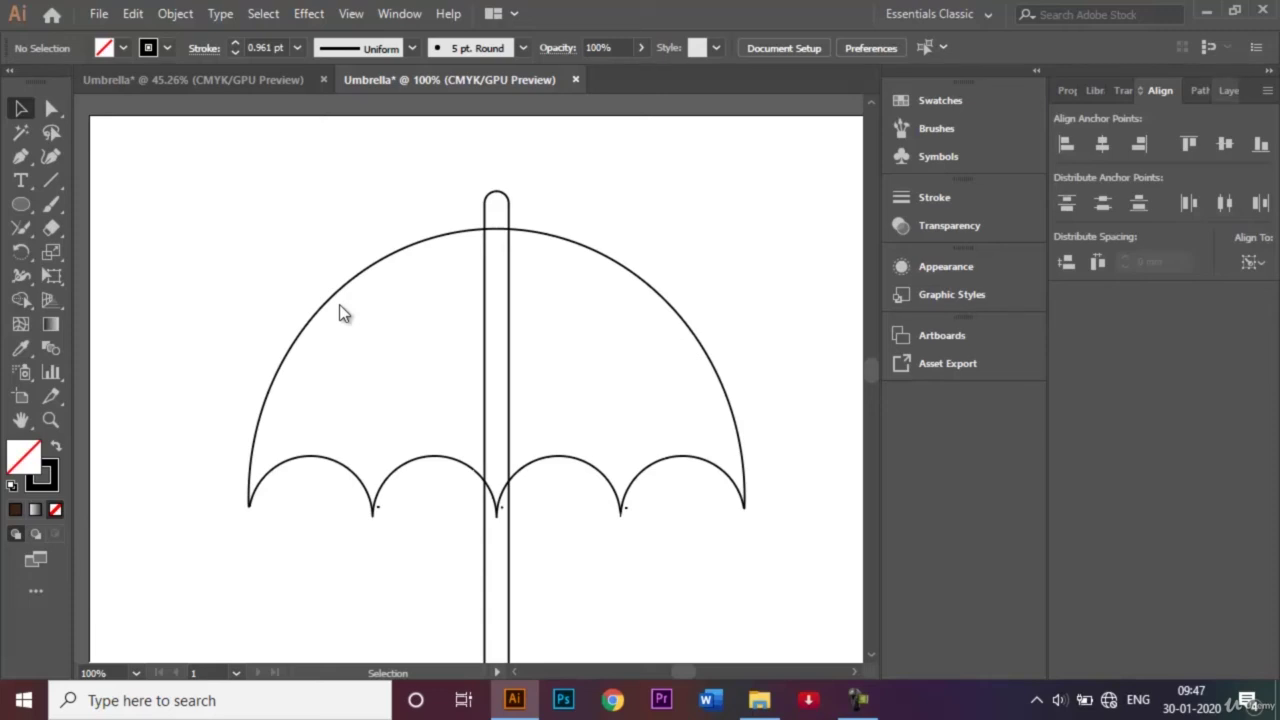
Step: Fill the umbrella canopy with the CMYK Red swatch
key(F7)
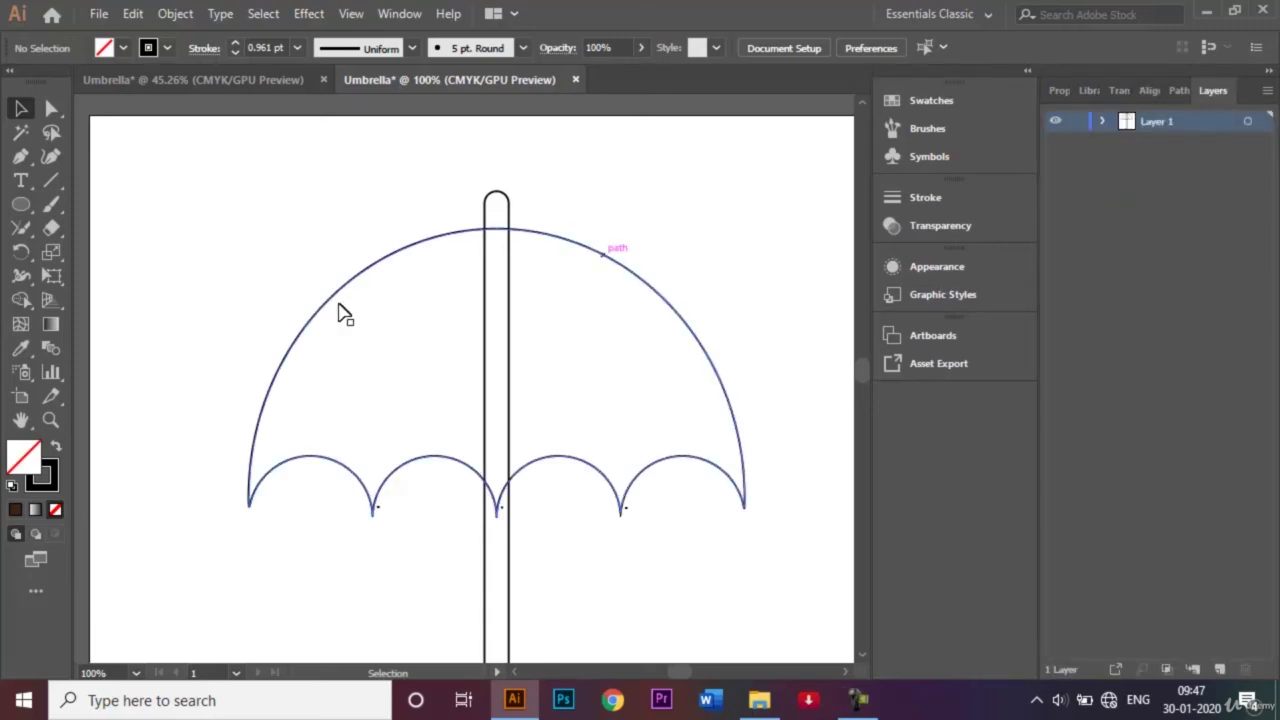
click(340, 311)
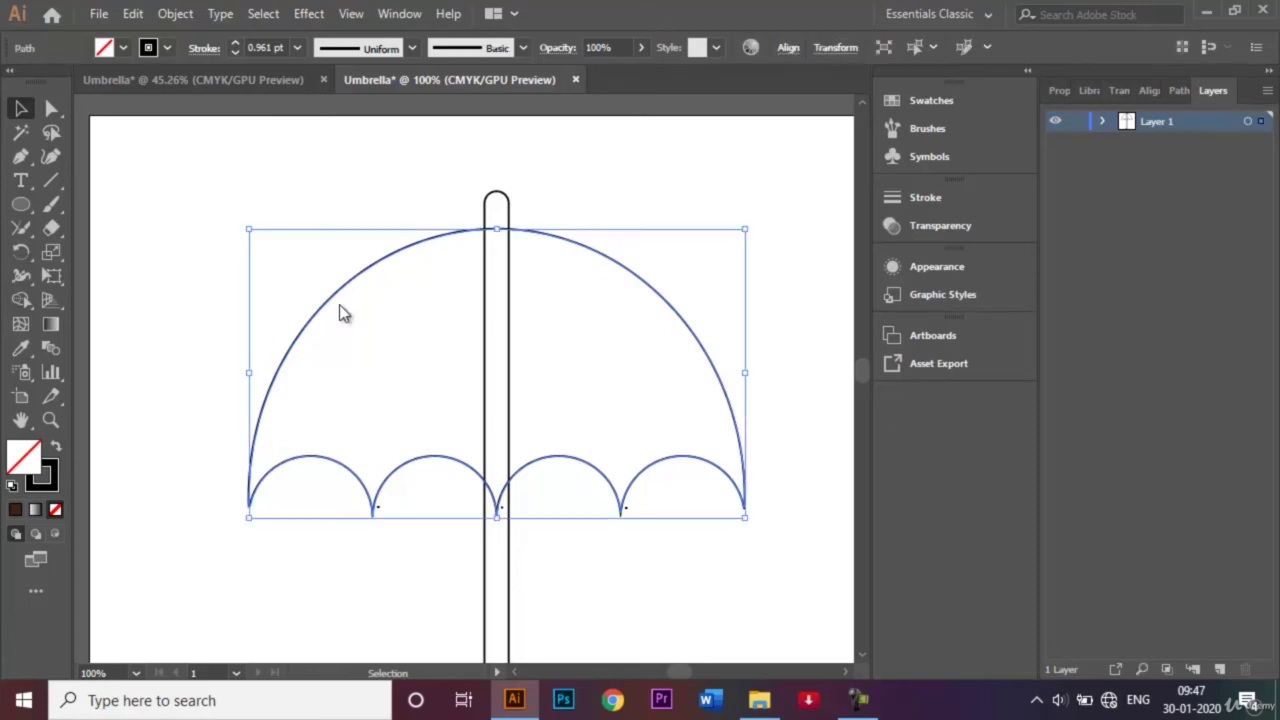
click(123, 48)
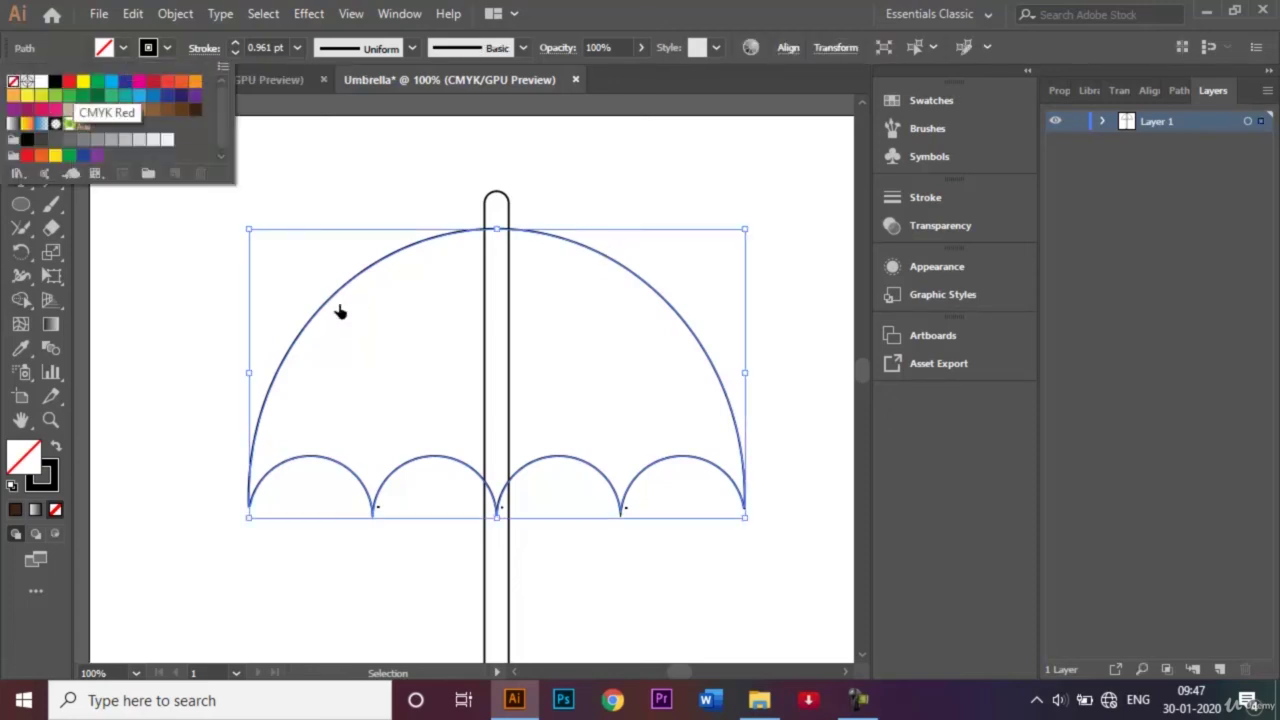
click(69, 81)
click(343, 313)
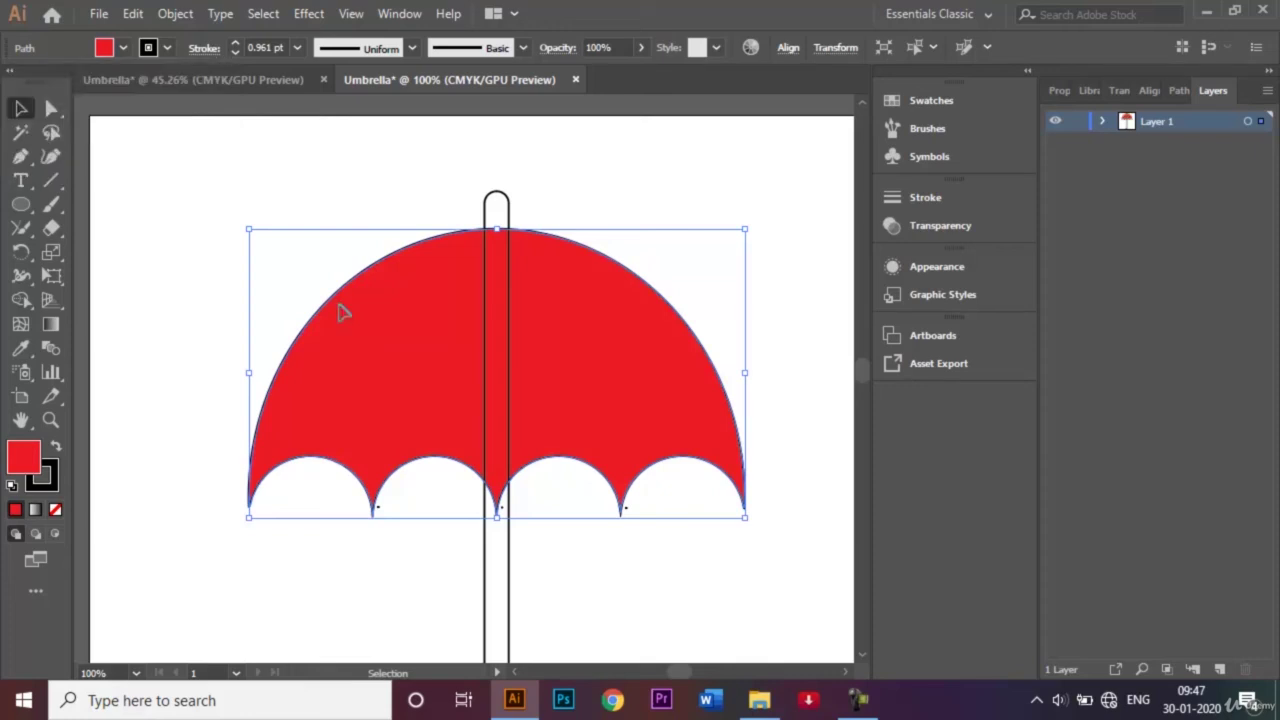
key(ctrl+shift+a)
Step: Bring the red canopy to the front of the stacking order
click(341, 310)
right_click(602, 370)
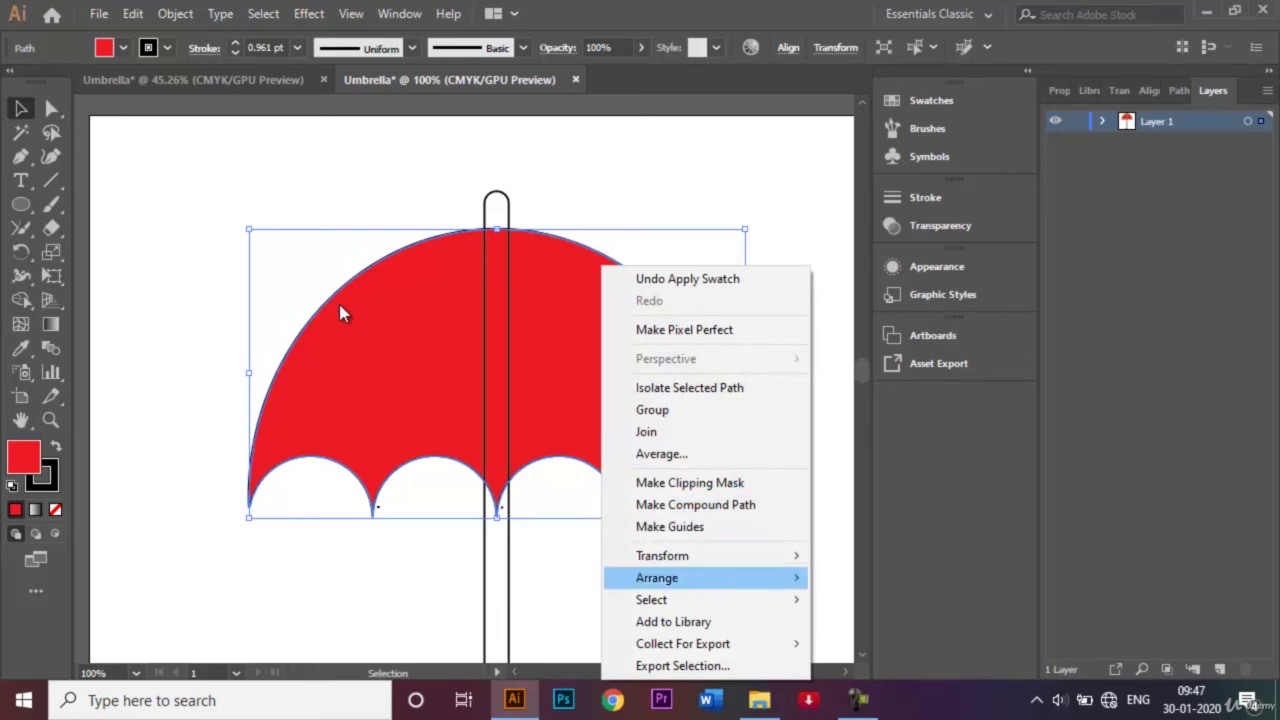
mouse_move(700, 577)
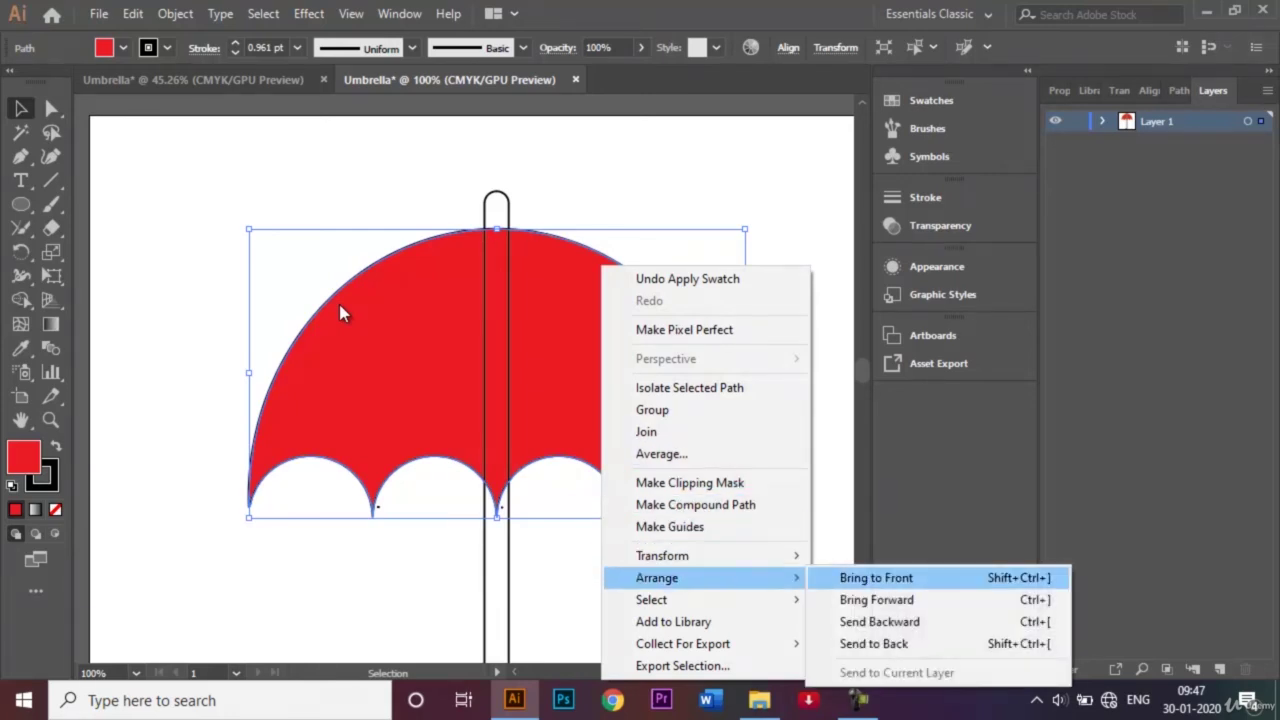
click(876, 577)
key(ctrl+shift+a)
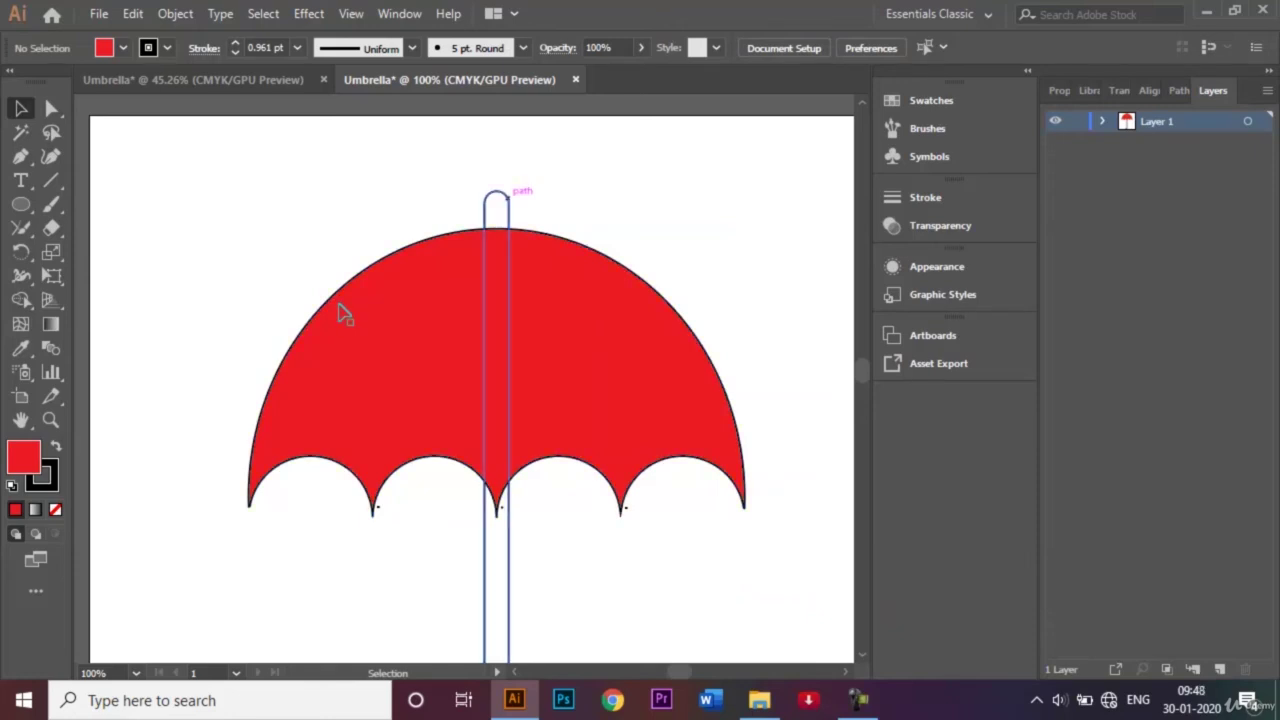
Step: Fill the umbrella's shaft and hook handle with the dark brown swatch C=50 M=70 Y=80 K=70
click(507, 198)
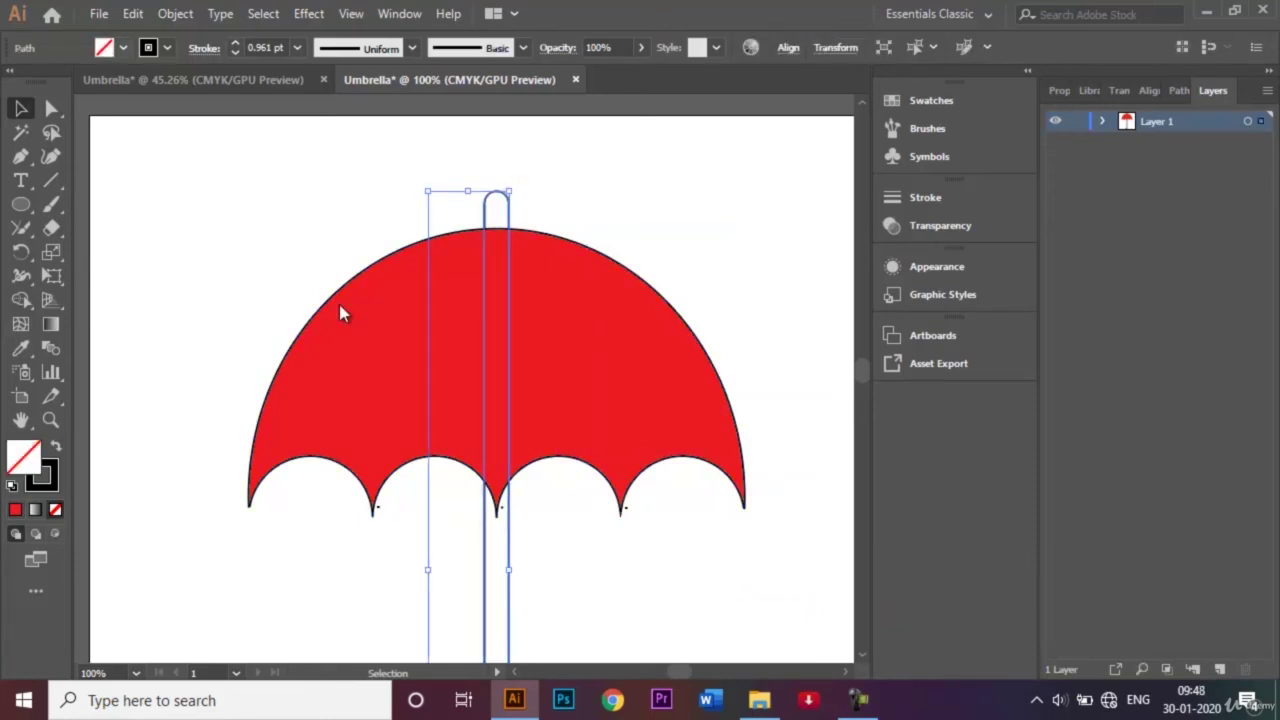
click(123, 47)
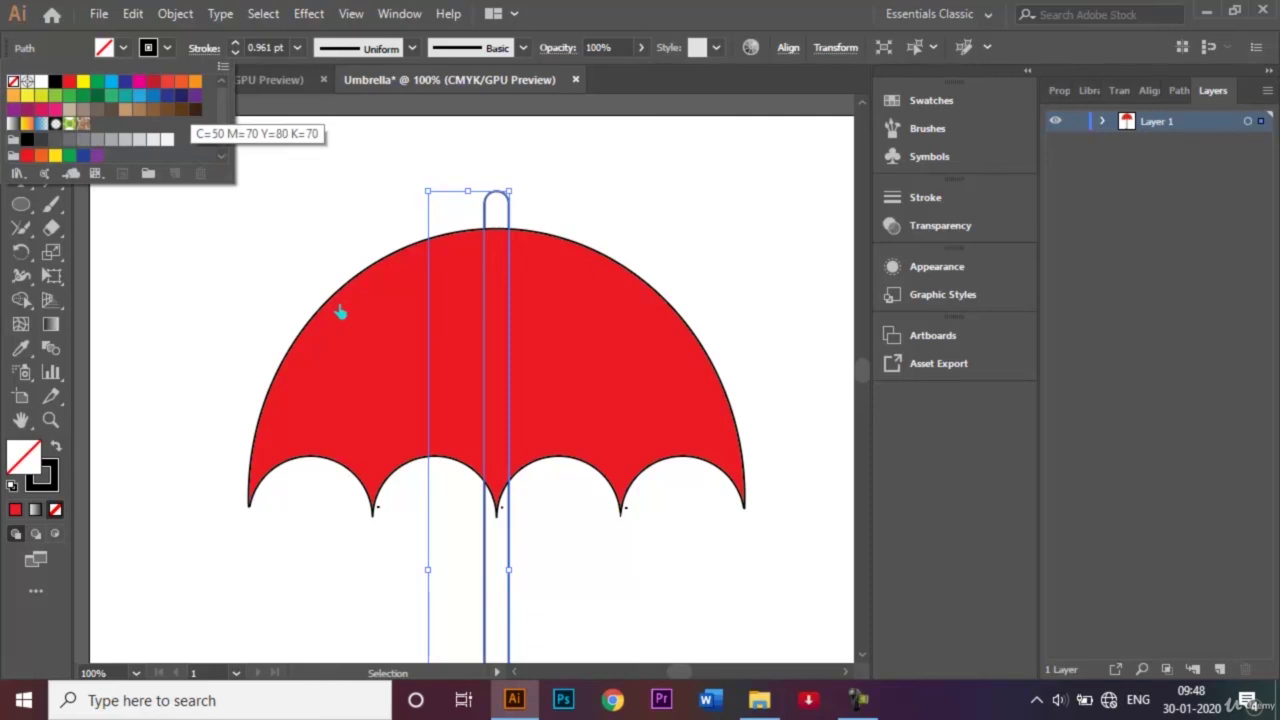
click(195, 109)
click(340, 307)
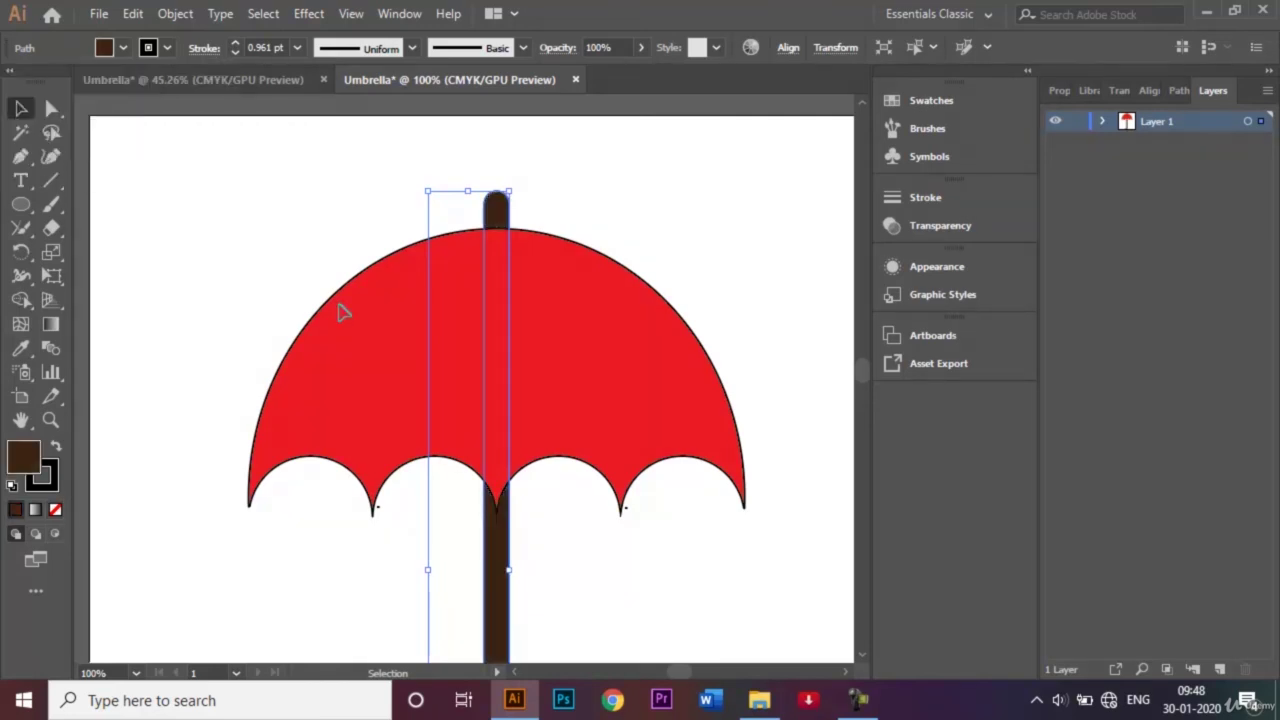
click(340, 307)
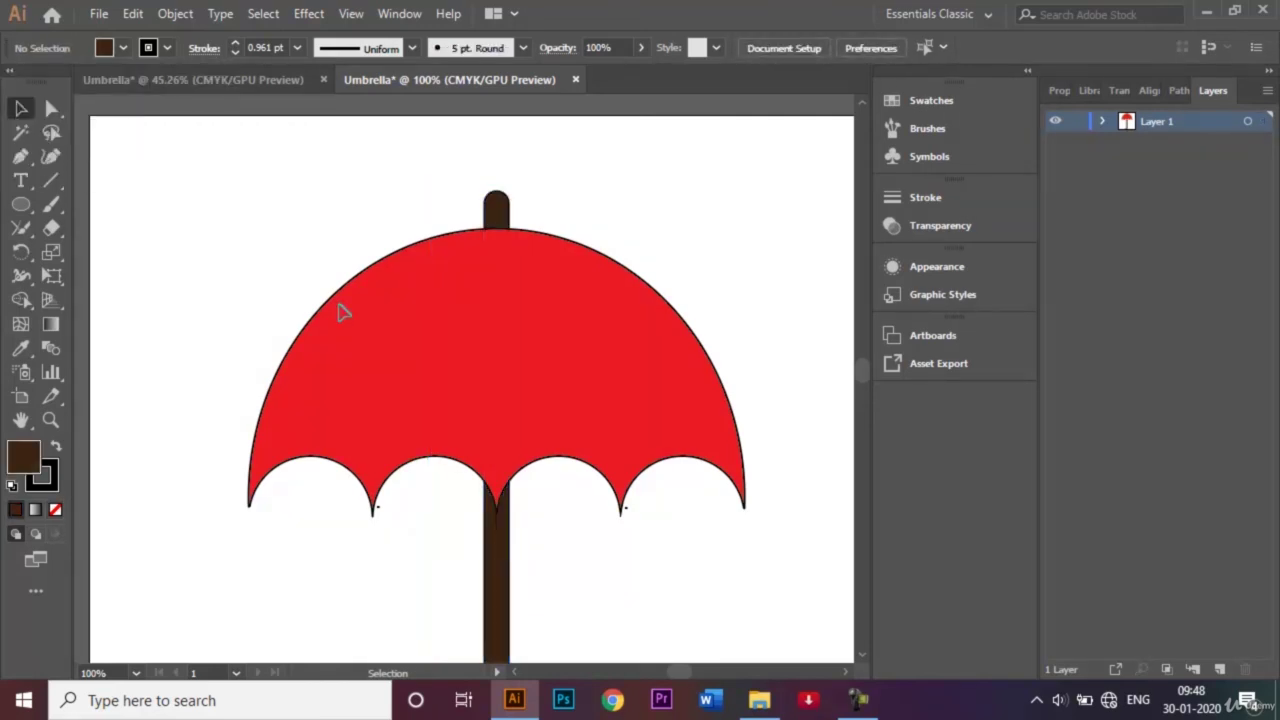
Step: Remove the black outline from both the canopy and the shaft by setting their stroke to None
mouse_move(264, 185)
mouse_down()
mouse_move(369, 269)
mouse_move(649, 430)
mouse_move(751, 567)
mouse_up()
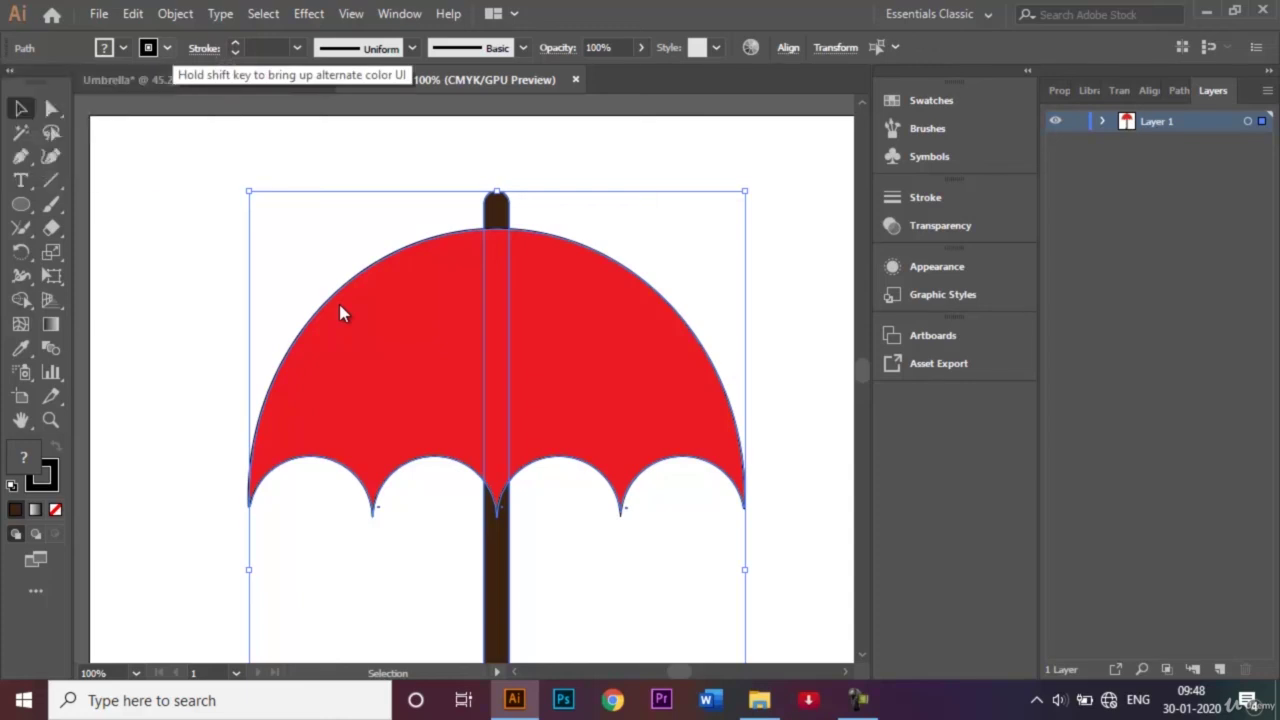
click(167, 48)
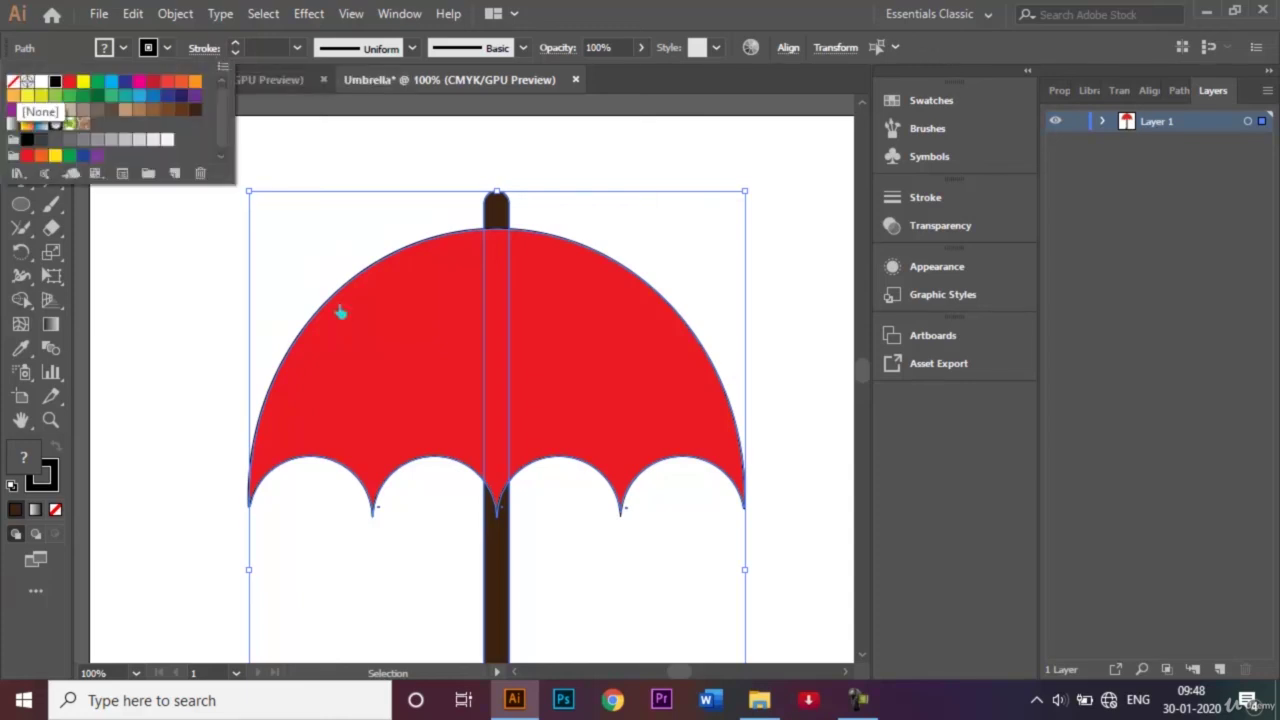
click(14, 82)
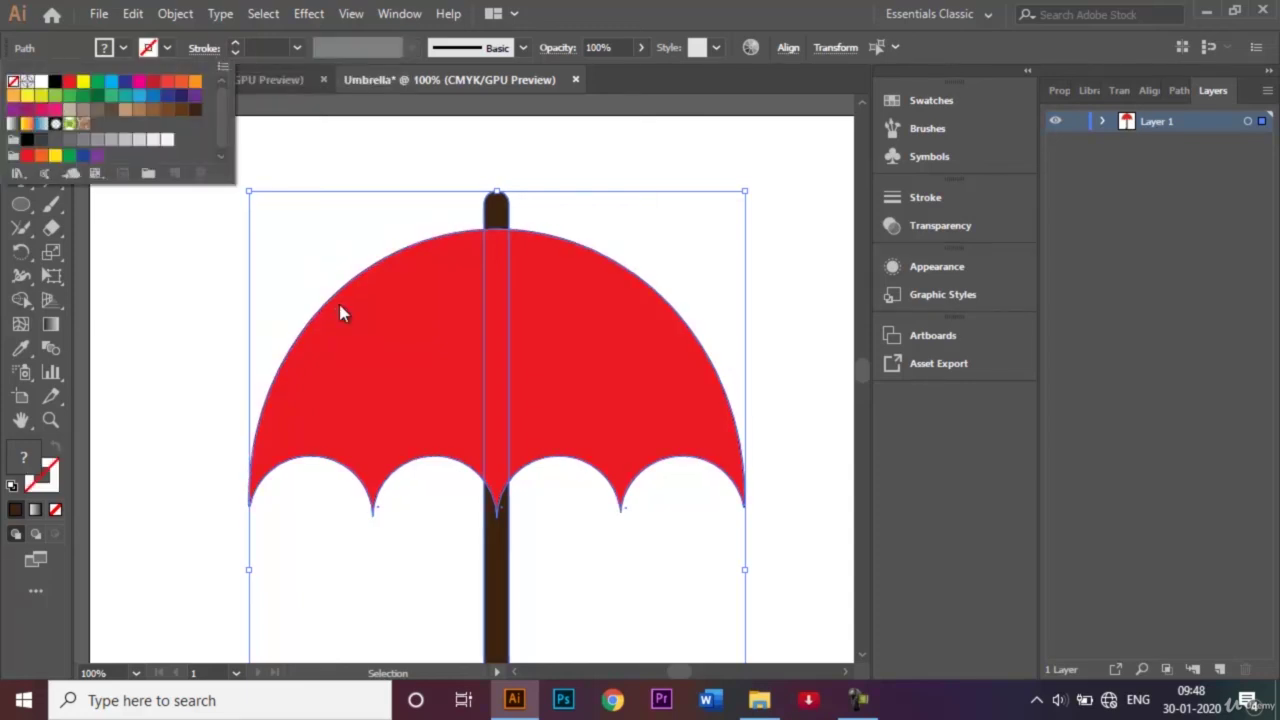
click(180, 260)
click(180, 260)
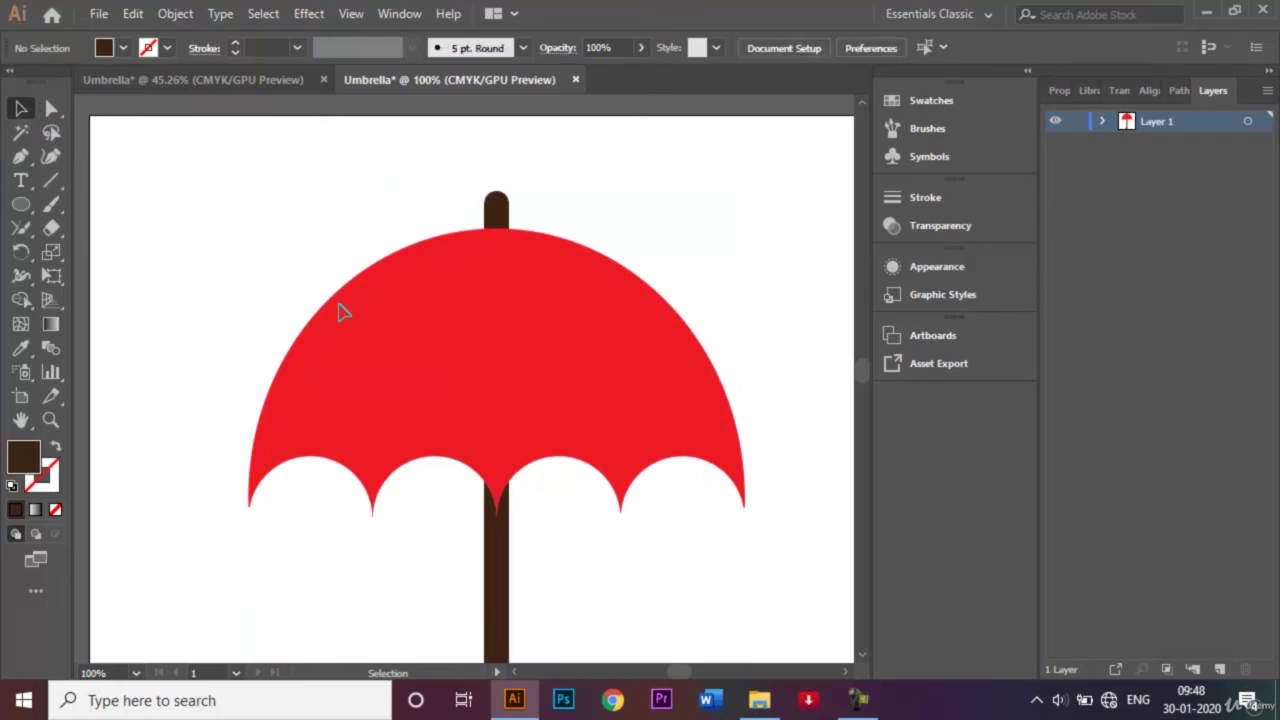
Step: Save the finished illustration as Umbrella.ai in Adobe Illustrator format, keeping the Illustrator CC version and the offered save options
key(ctrl+0)
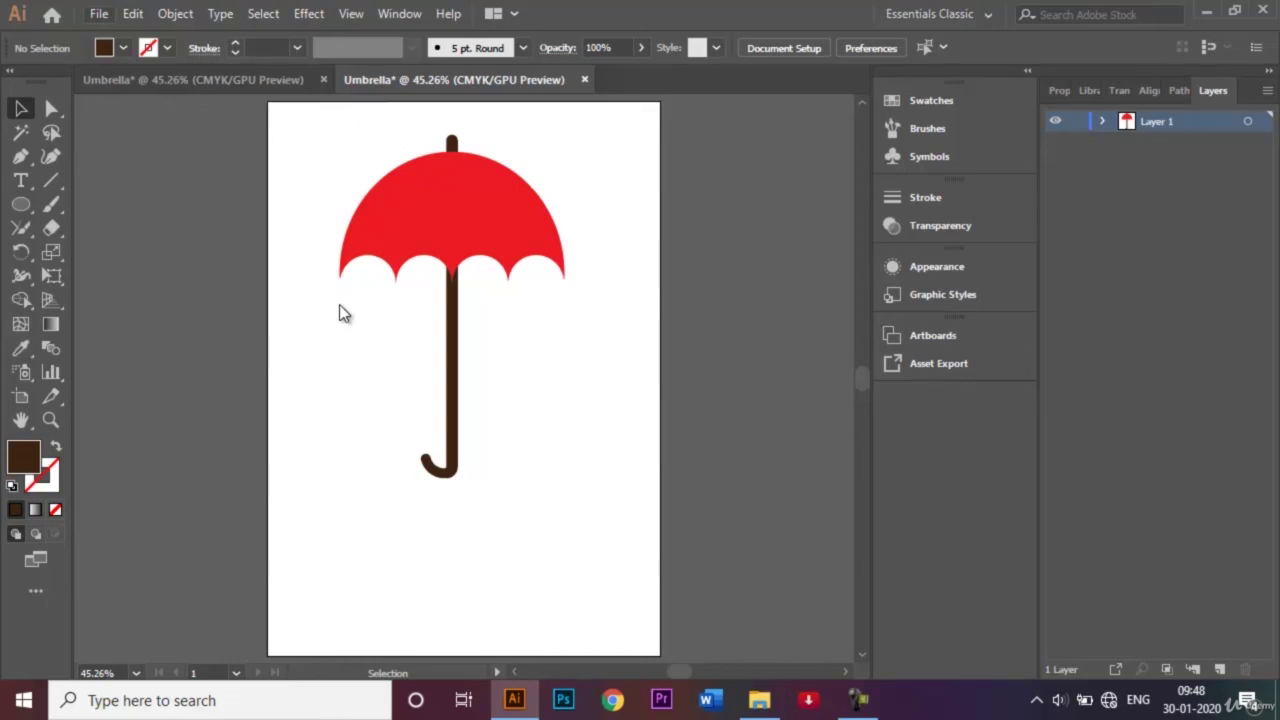
key(alt+f)
key(Down)
key(Down)
key(Down)
key(Down)
key(Down)
key(Return)
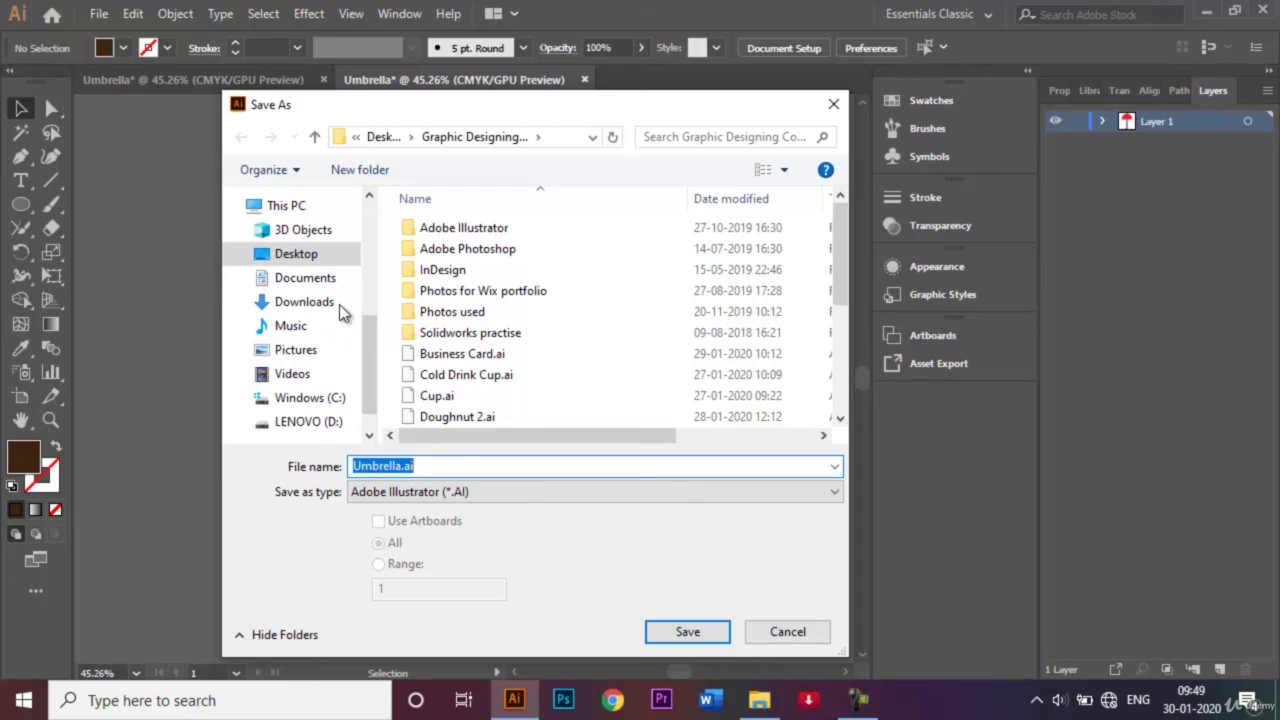
key(Return)
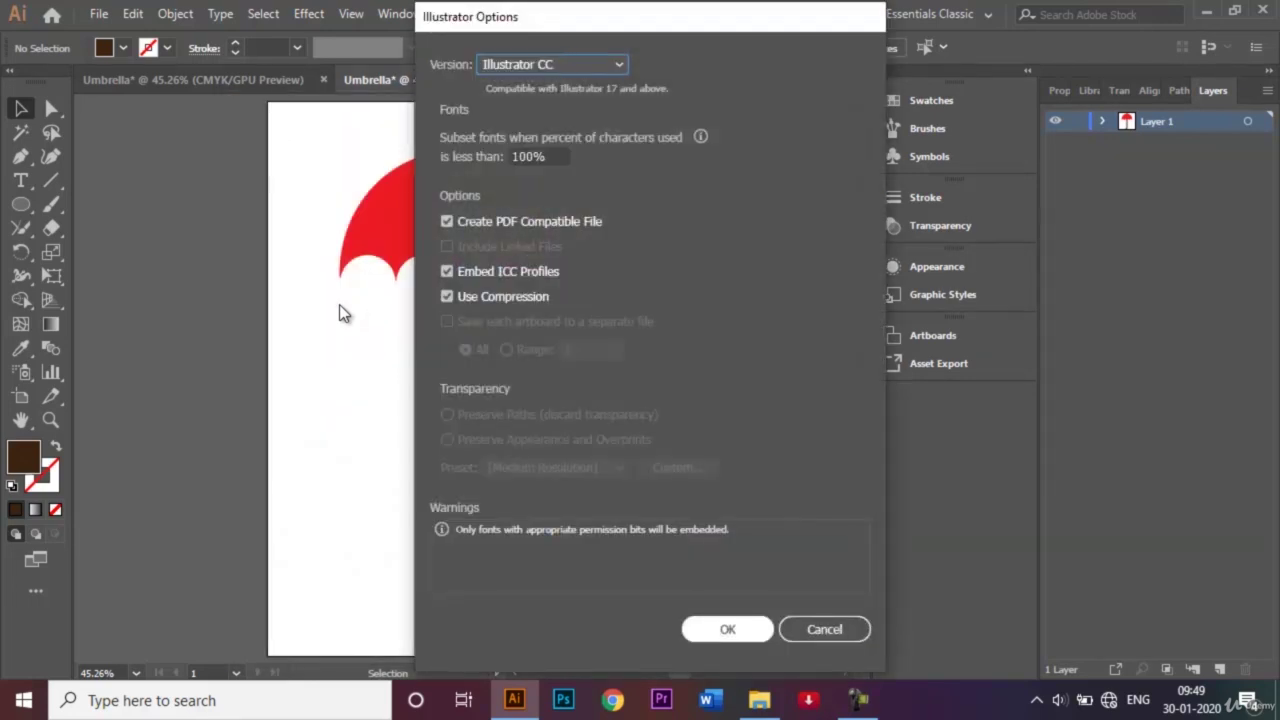
key(Return)
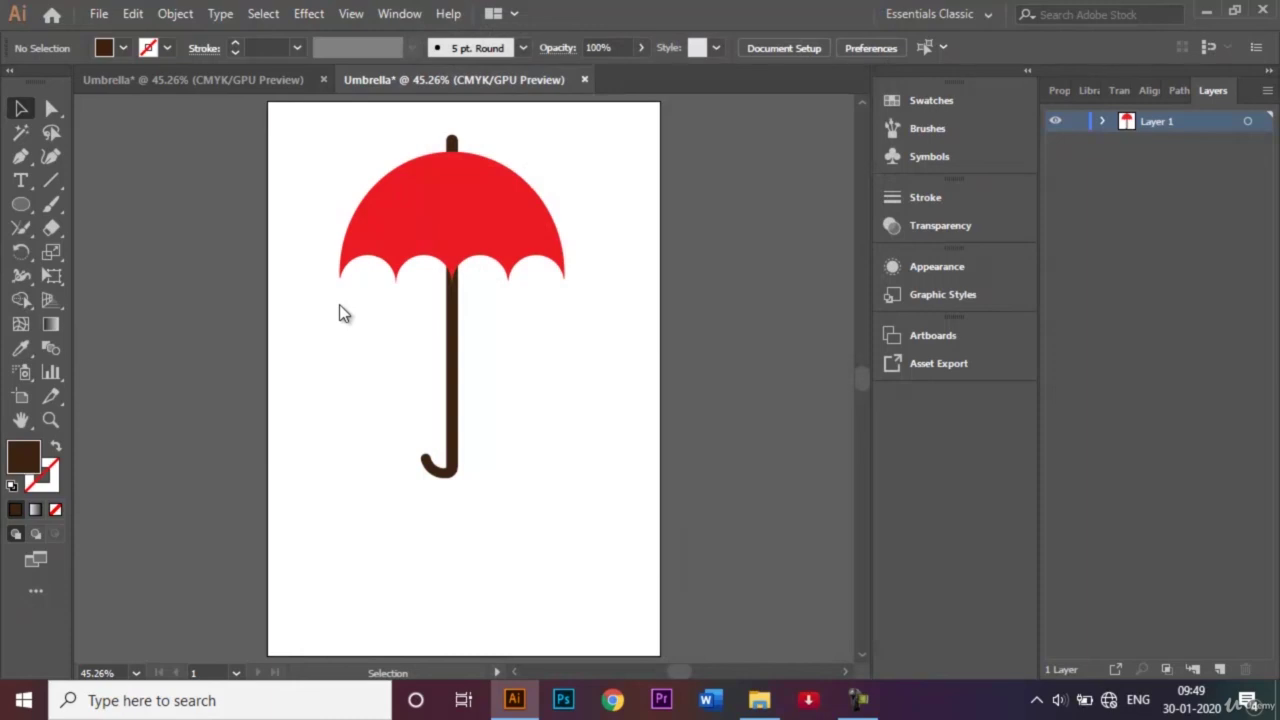